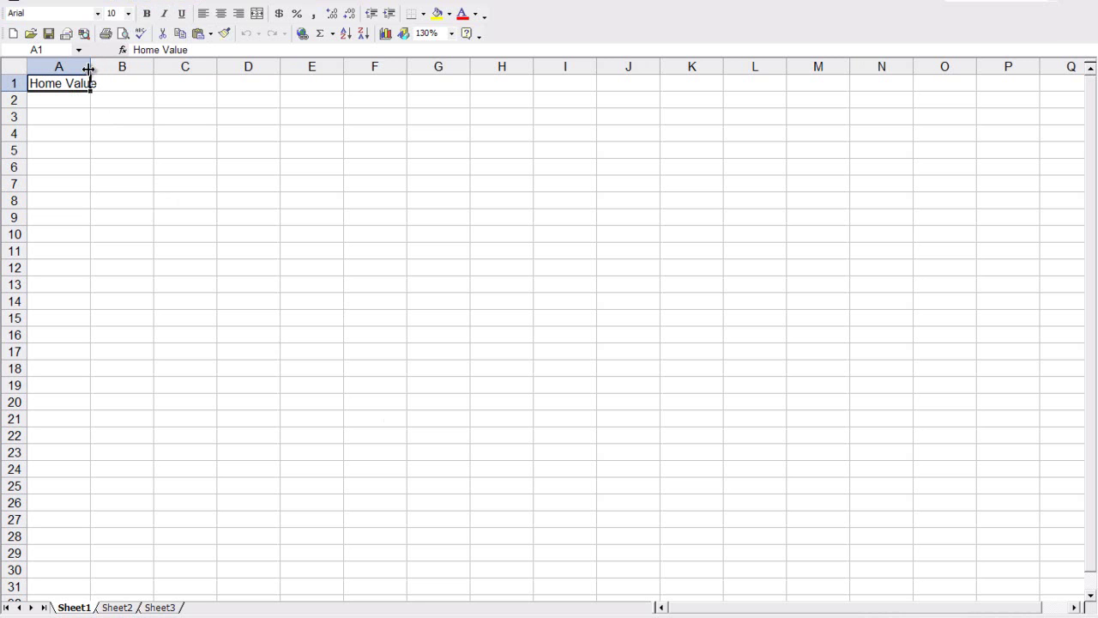
Widen column A to fit its label and enter 300,000 in B1 with currency formatting
drag(88, 66, 101, 66)
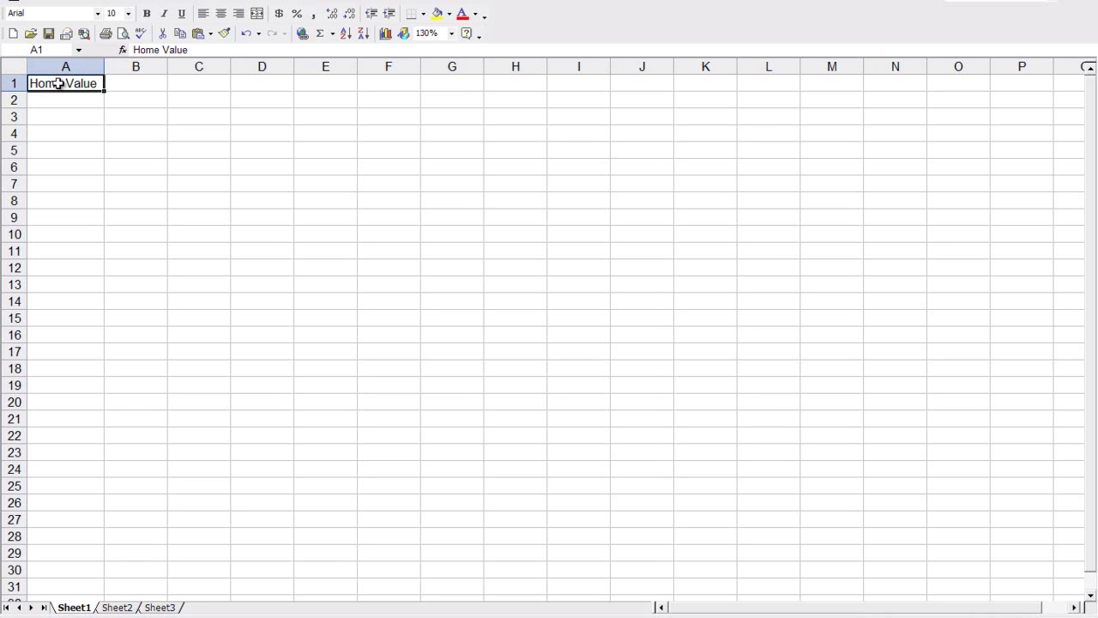
click(131, 84)
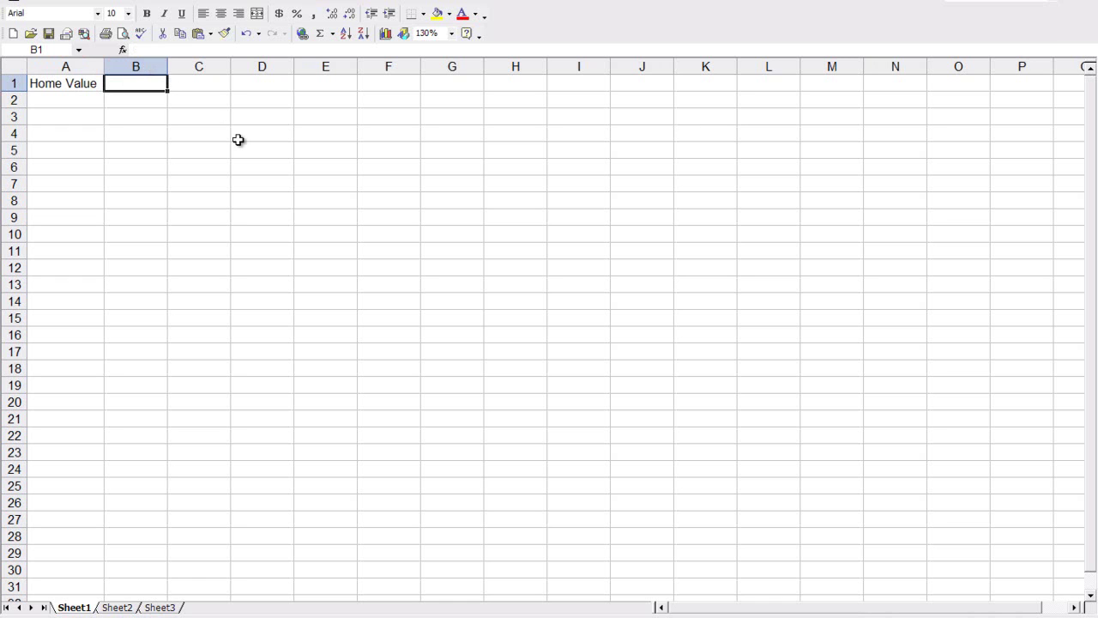
text(300,000)
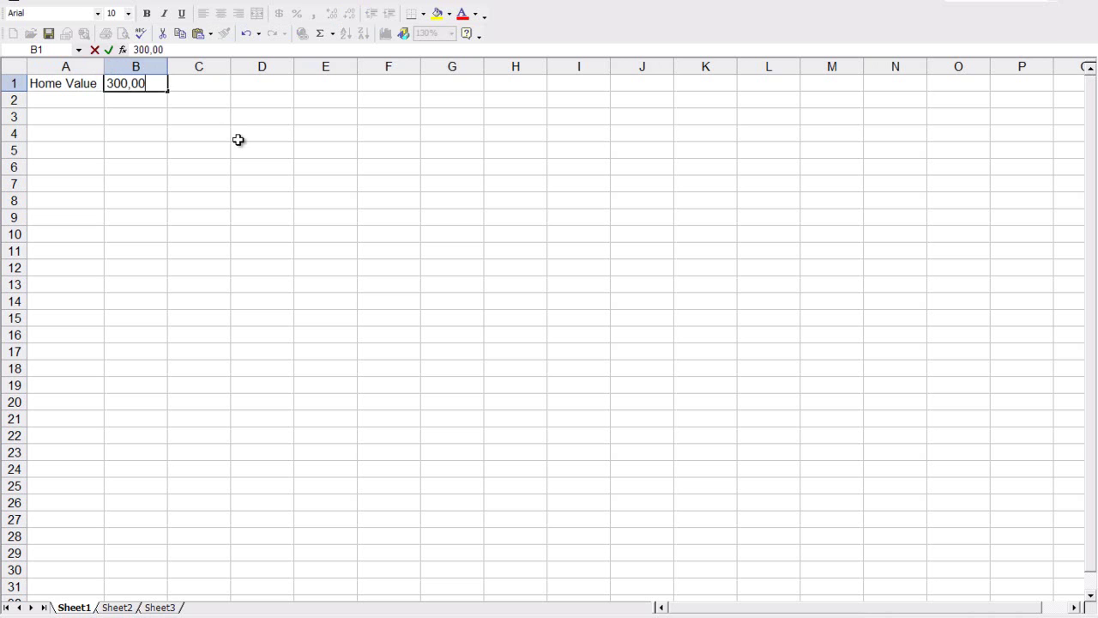
key(Return)
key(Up)
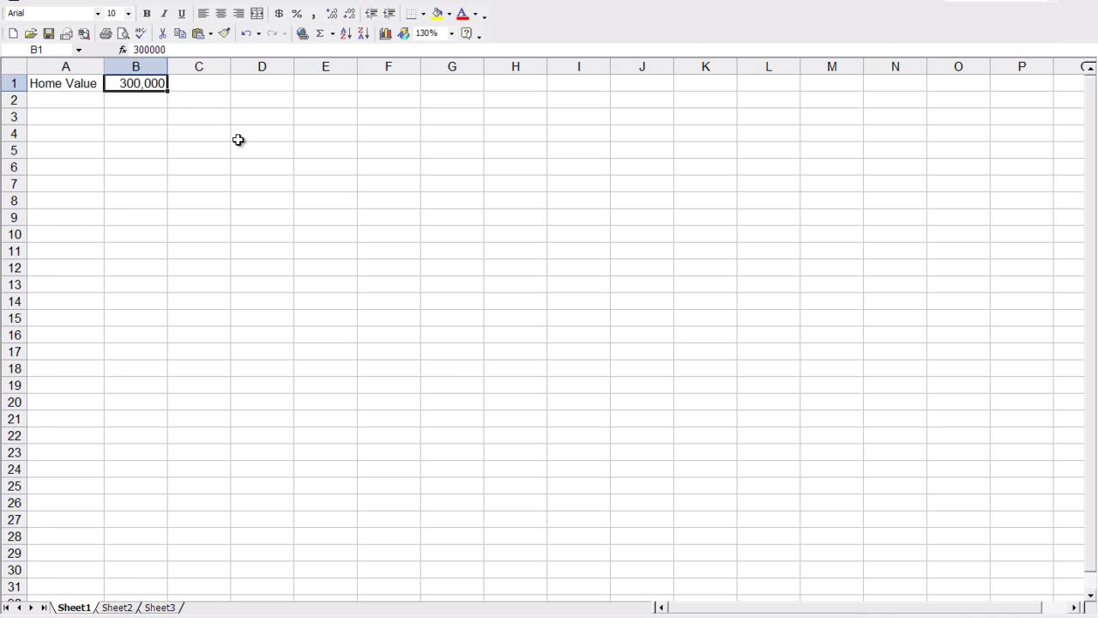
click(279, 13)
Label A2 "Downpayment" and calculate it in B2 as =.1*B1, widening column A to fit the label
click(53, 99)
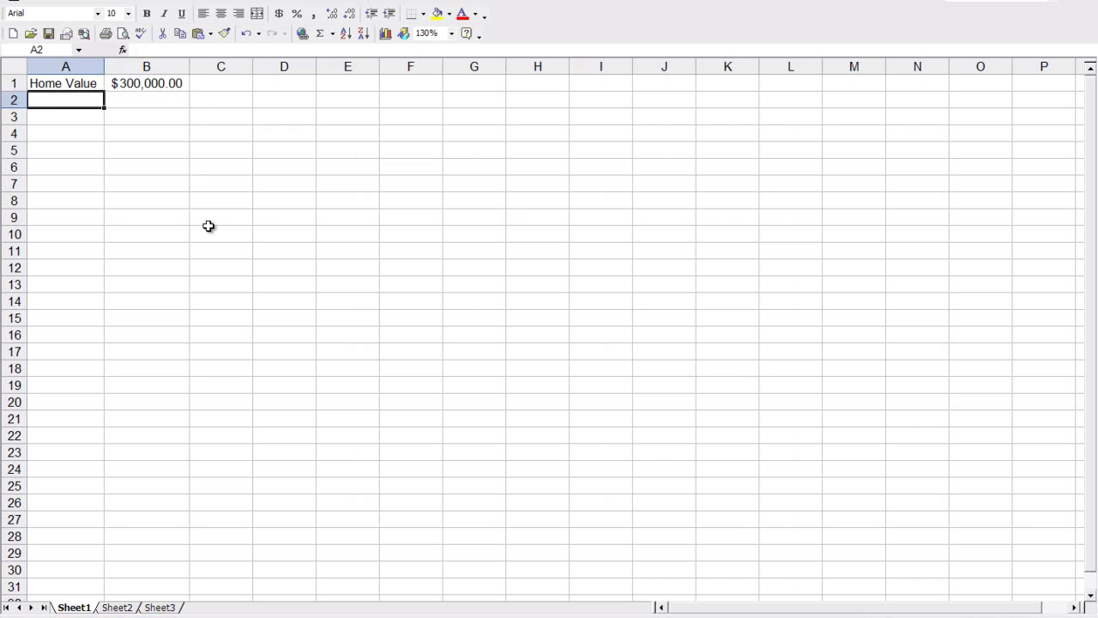
text(Down)
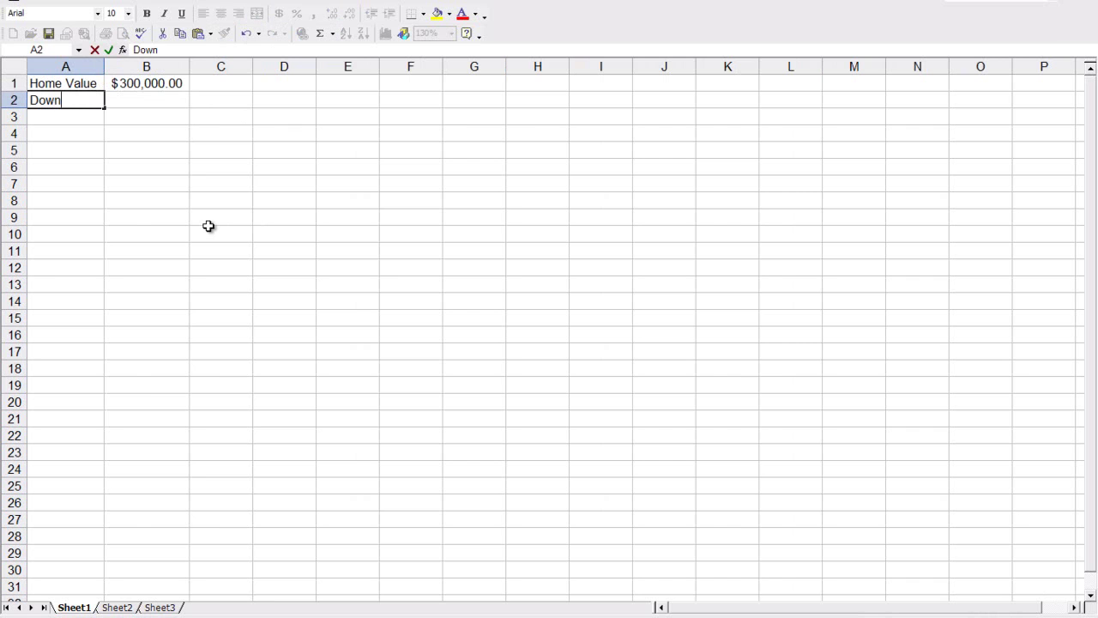
text(payment)
key(Tab)
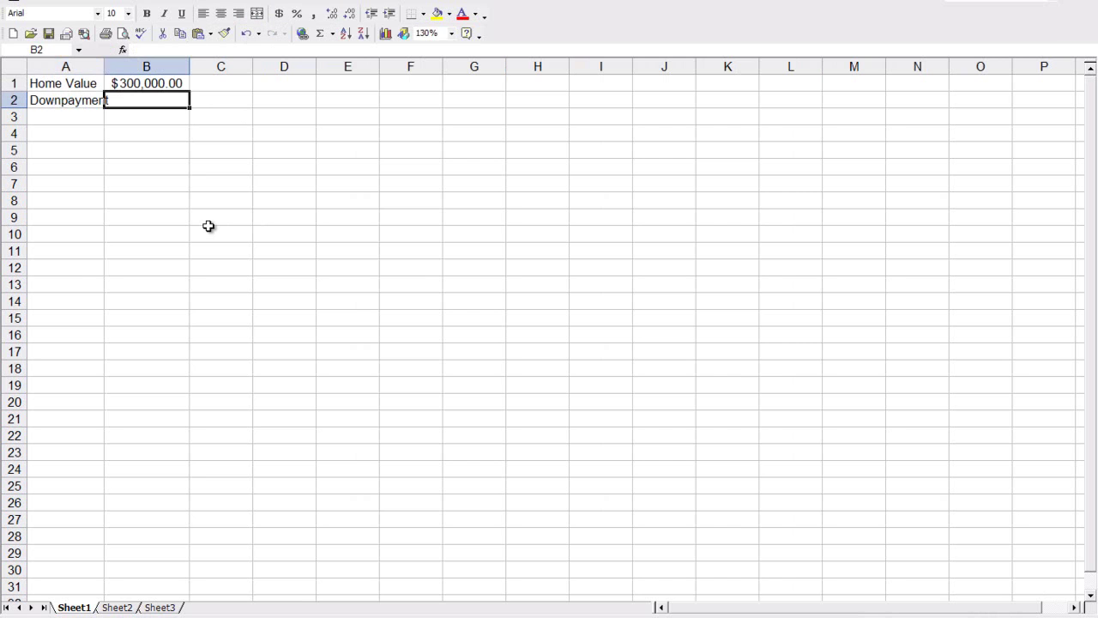
text(=)
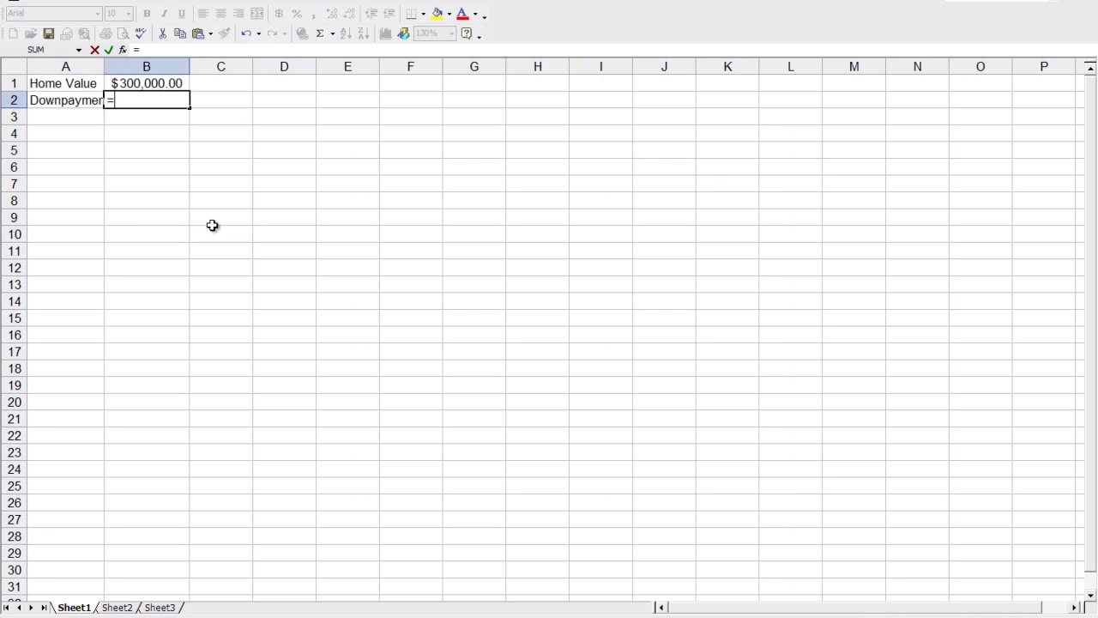
text(.1*)
click(144, 83)
key(Return)
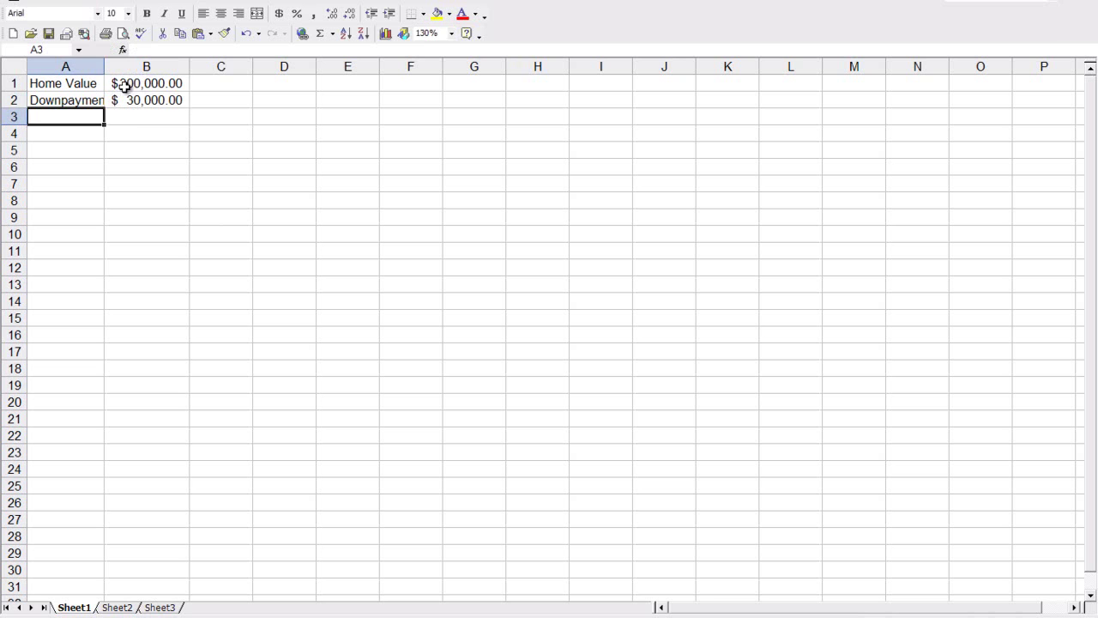
drag(103, 63, 158, 63)
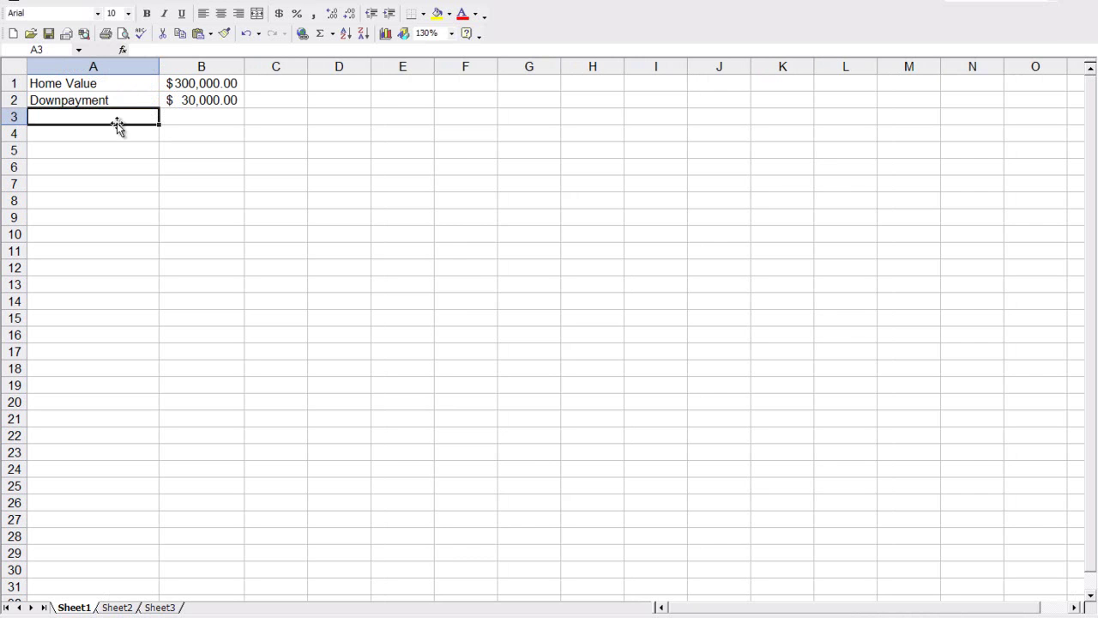
Enter the label "Interest Rate" in A5, leaving two blank rows below the downpayment
key(Down)
key(Down)
text(Intere)
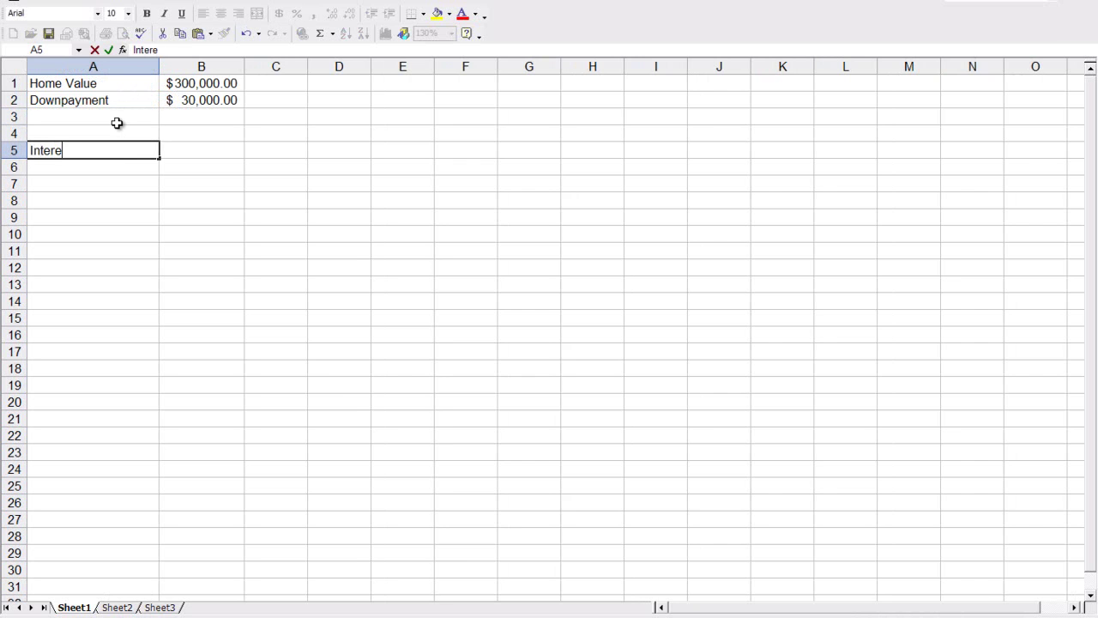
text(st Rate)
key(Tab)
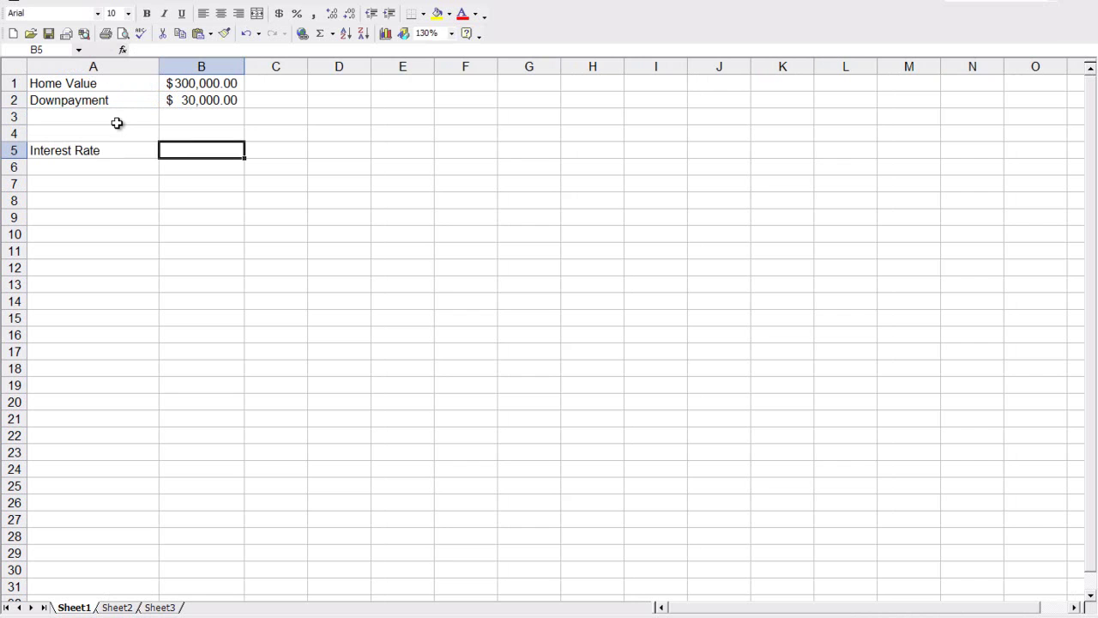
Enter an interest rate of 4.5% in B5 and display it with one decimal place
text(6)
key(BackSpace)
key(Return)
key(Up)
key(Right)
text(4%.5)
key(Return)
key(Up)
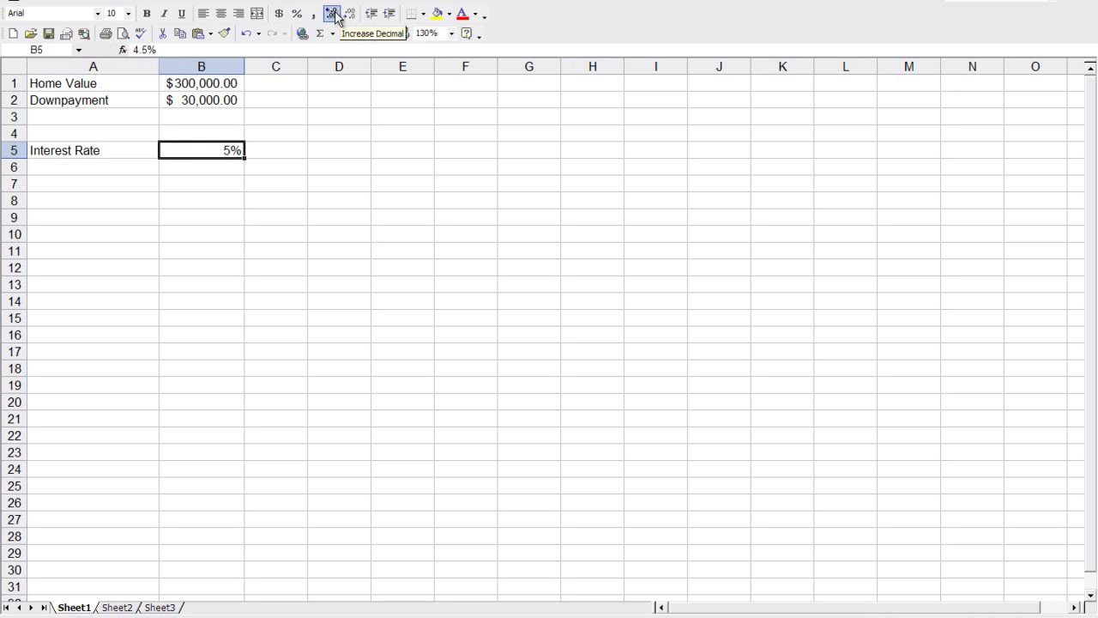
click(332, 13)
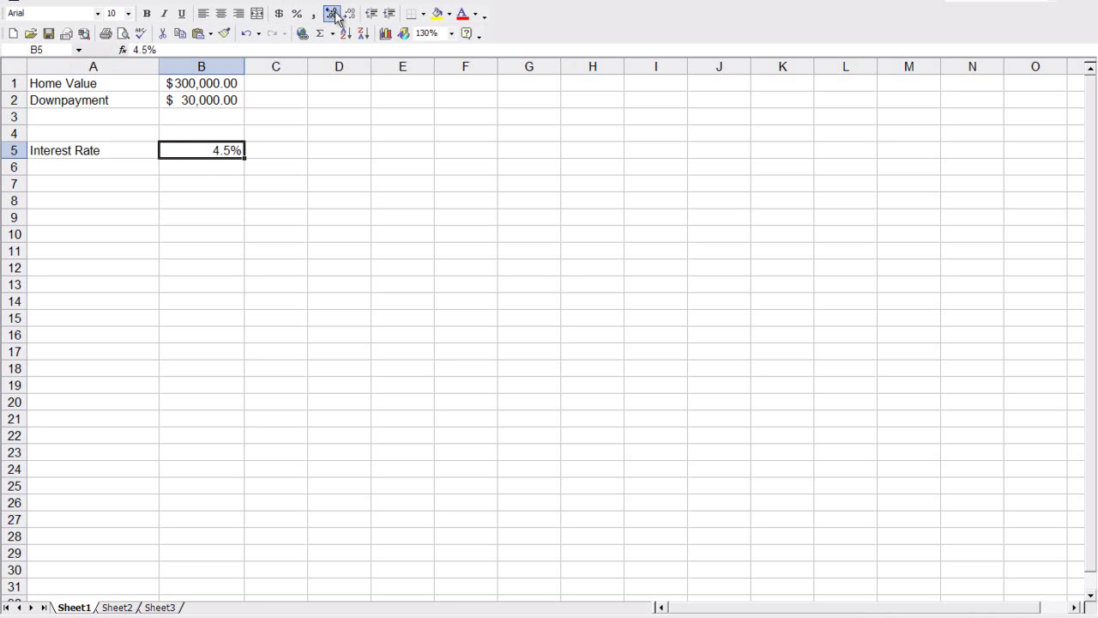
Insert two blank rows at row 4, above the interest rate
click(111, 117)
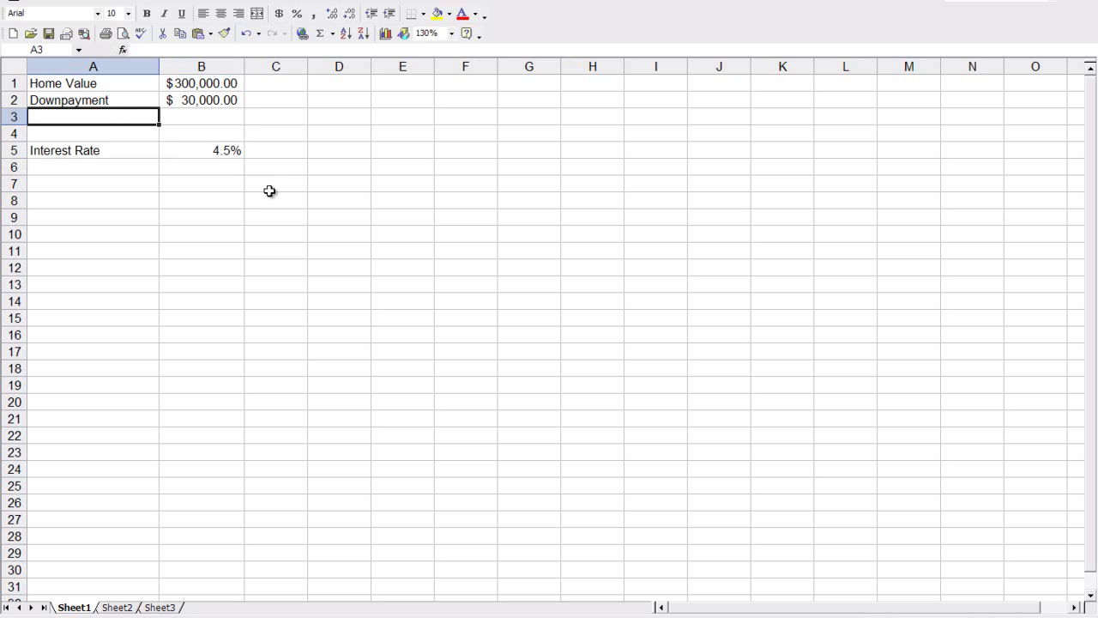
click(10, 134)
right_click(10, 133)
click(45, 215)
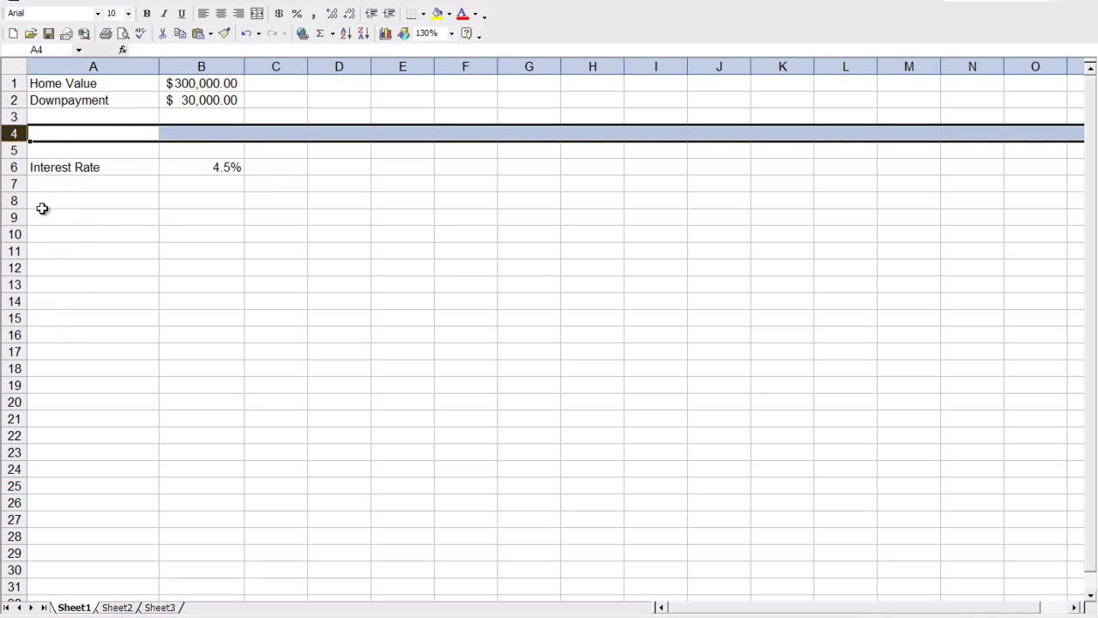
right_click(20, 133)
click(60, 216)
Label A3 "HOA fee (monthly)" and enter $50 as its amount in B3
click(68, 115)
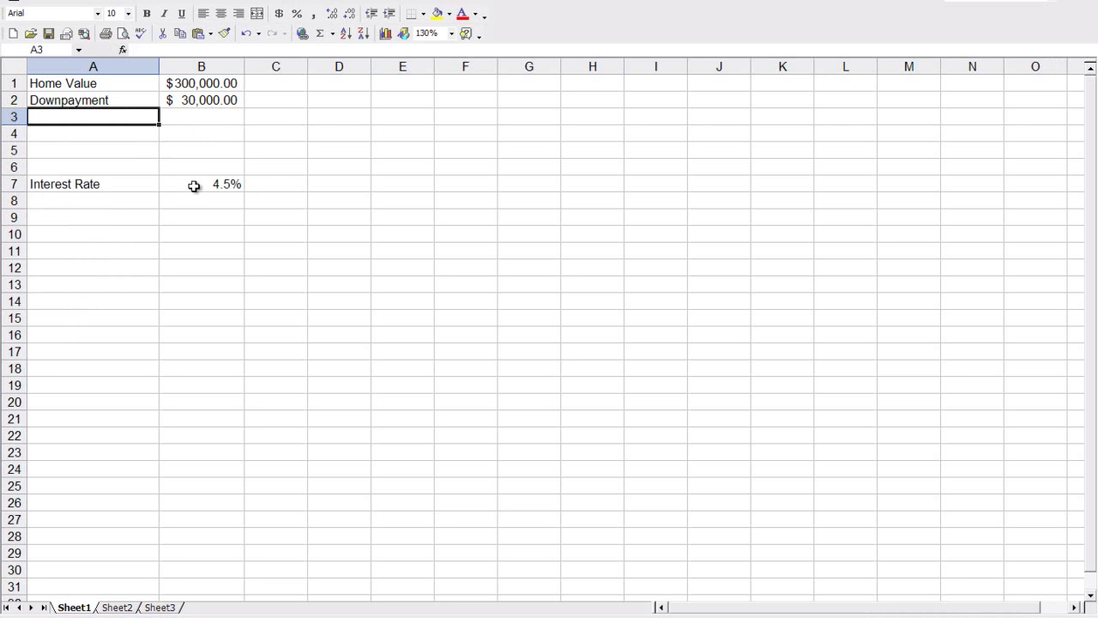
text(HOA)
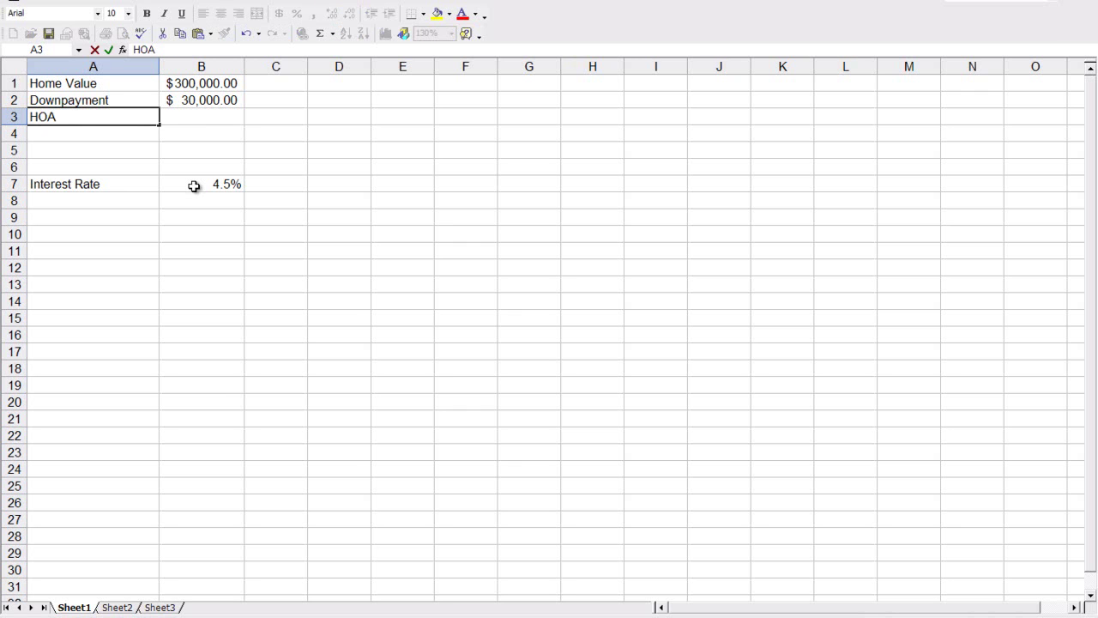
text( fee (monthly))
key(Tab)
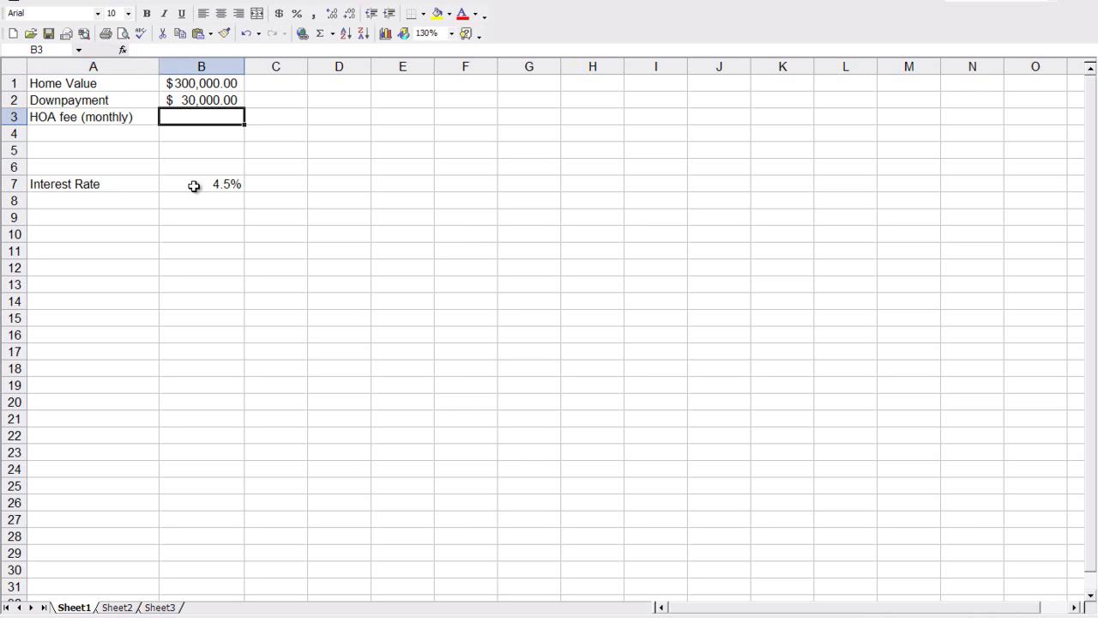
text($50)
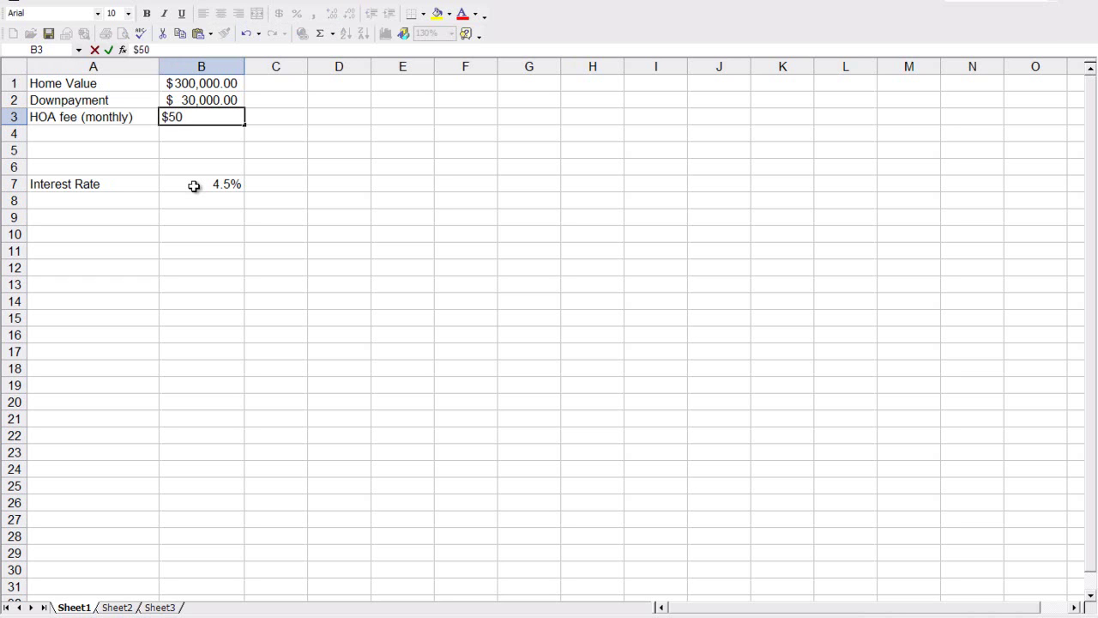
key(Return)
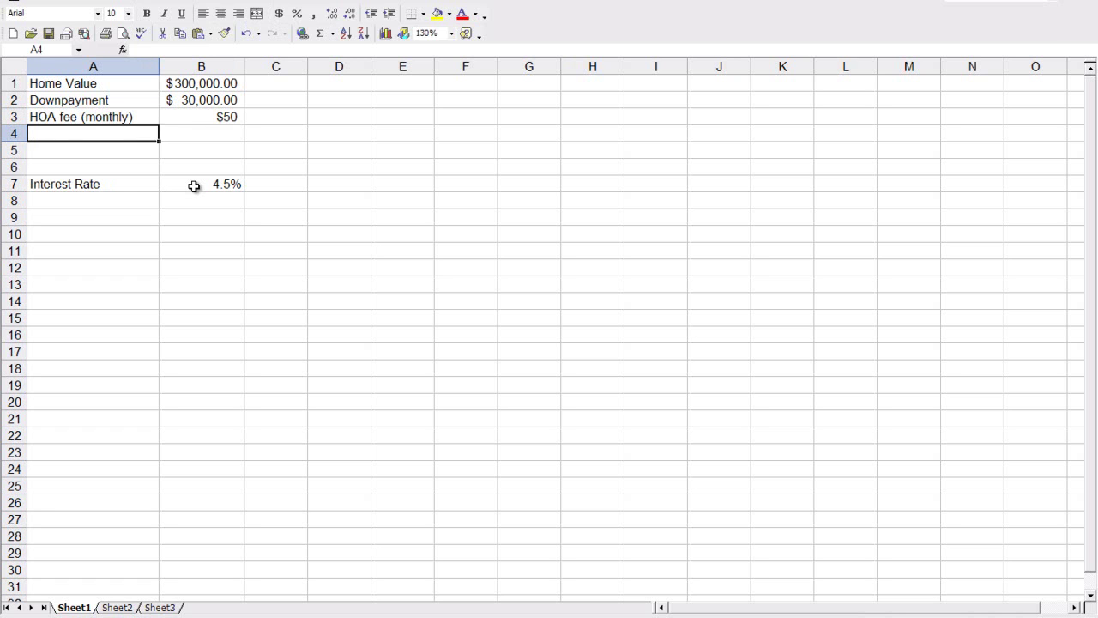
Label A4 "Home Insurance Cost" and calculate a sample cost ratio in B4 with =700/270000
text(Home Insurance Cost)
key(Tab)
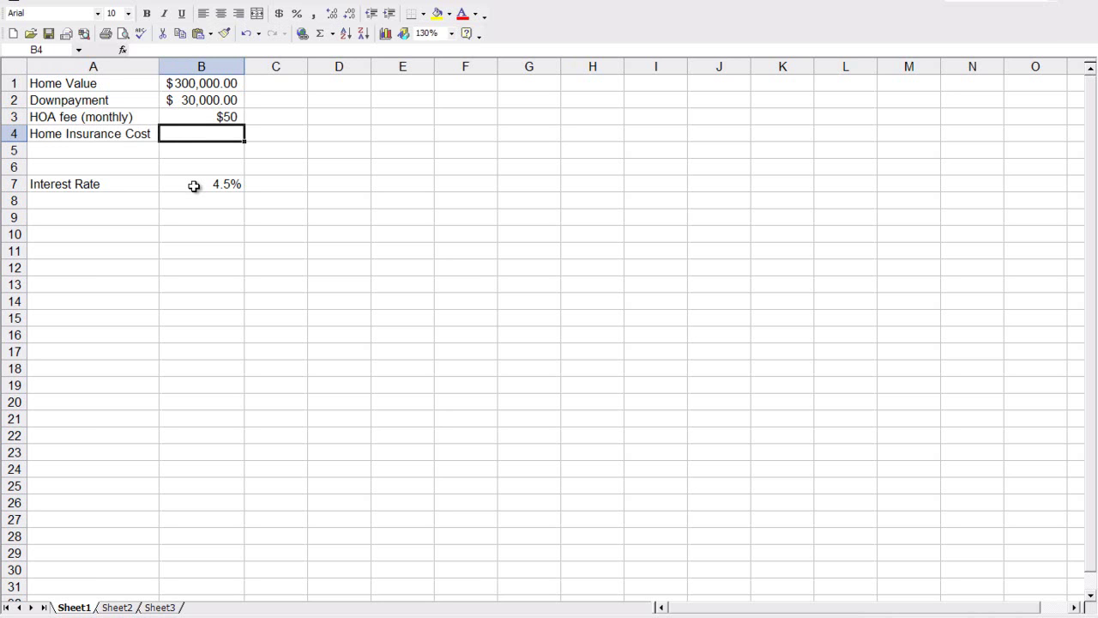
text(=700/270000)
key(Return)
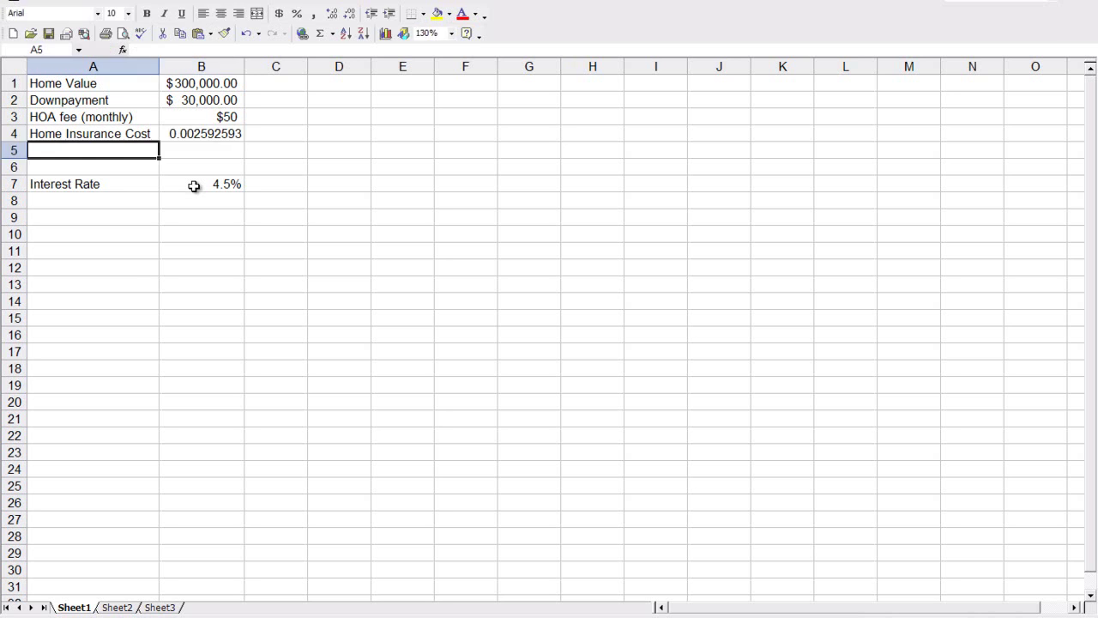
Replace the home insurance formula in B4 with =.0025*B1
key(Up)
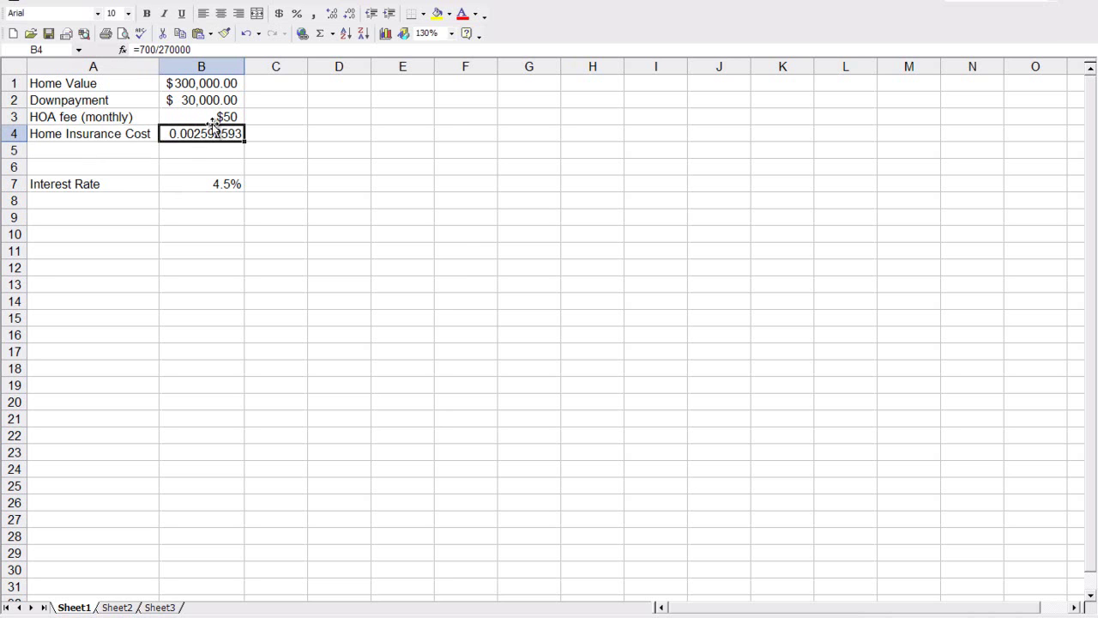
click(210, 50)
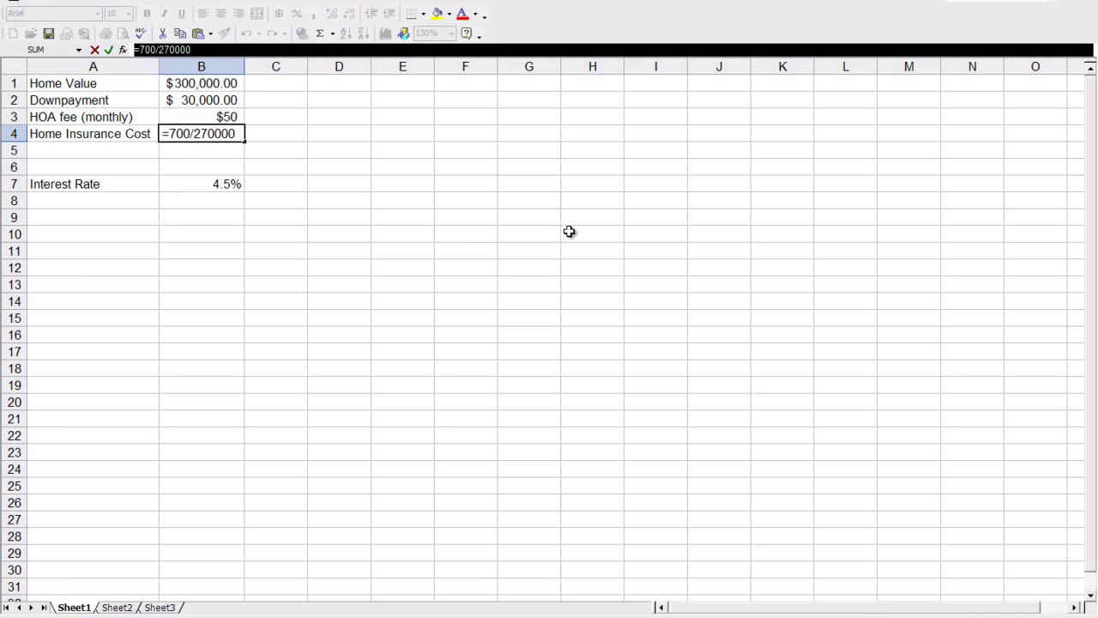
text(=.0025)
key(BackSpace)
key(BackSpace)
text(025*)
click(198, 83)
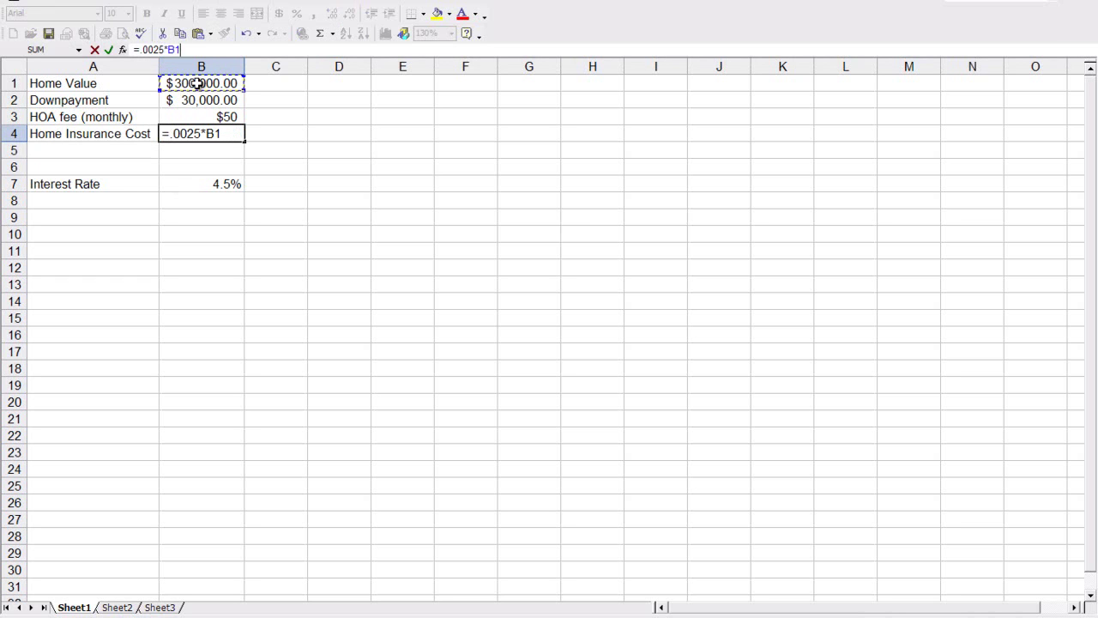
key(Return)
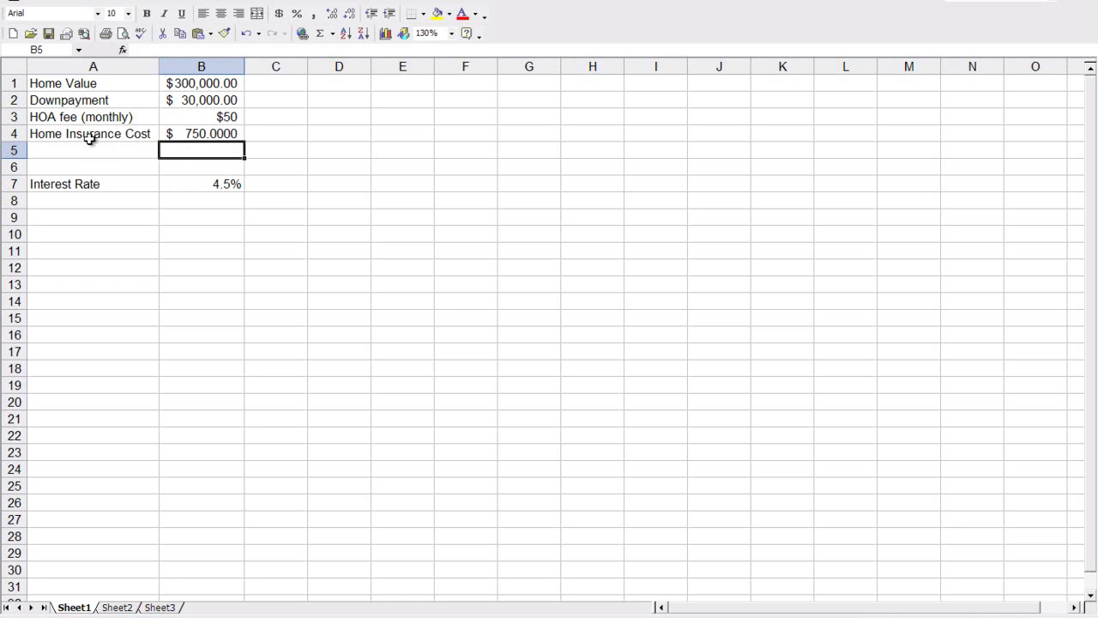
Extend the label in A4 to "Home Insurance Cost Annual" and autofit column A to it
click(147, 130)
double_click(150, 133)
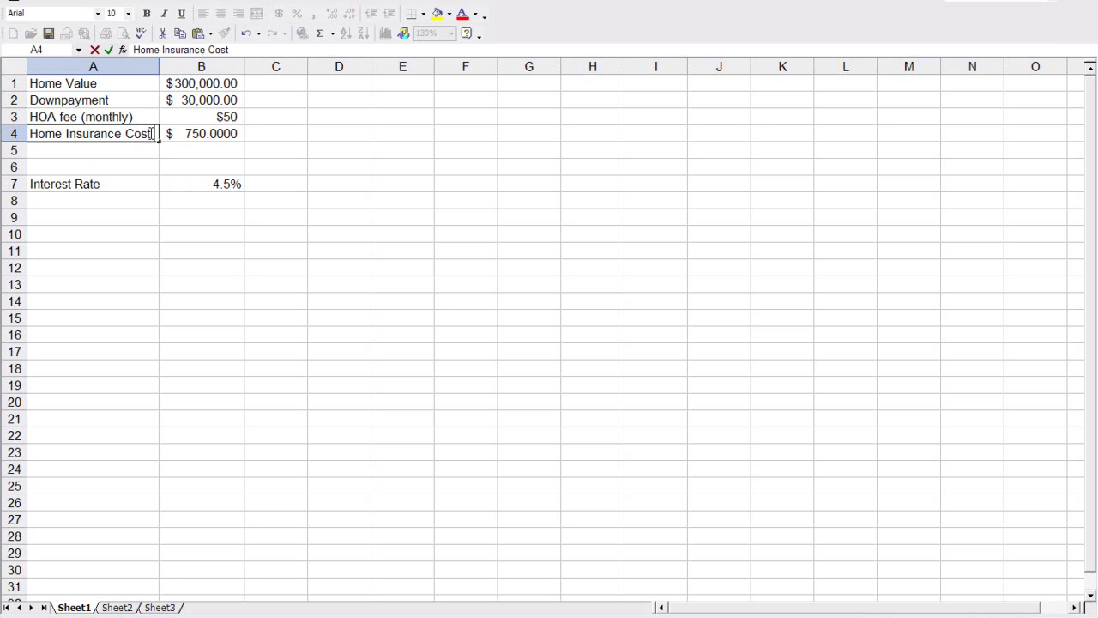
text(Annual)
key(Return)
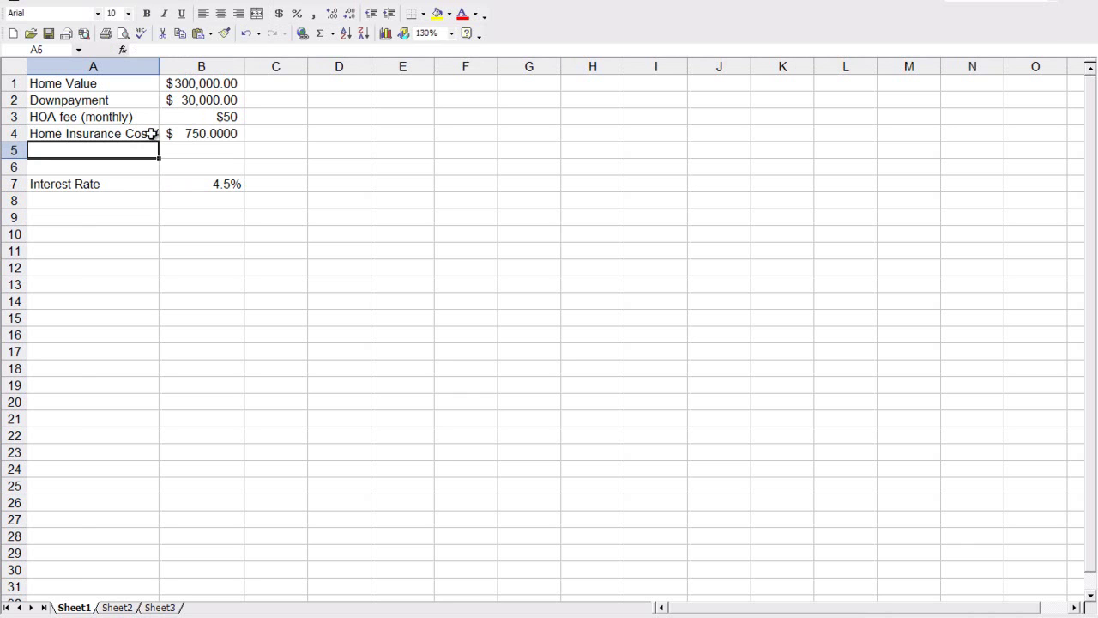
double_click(160, 69)
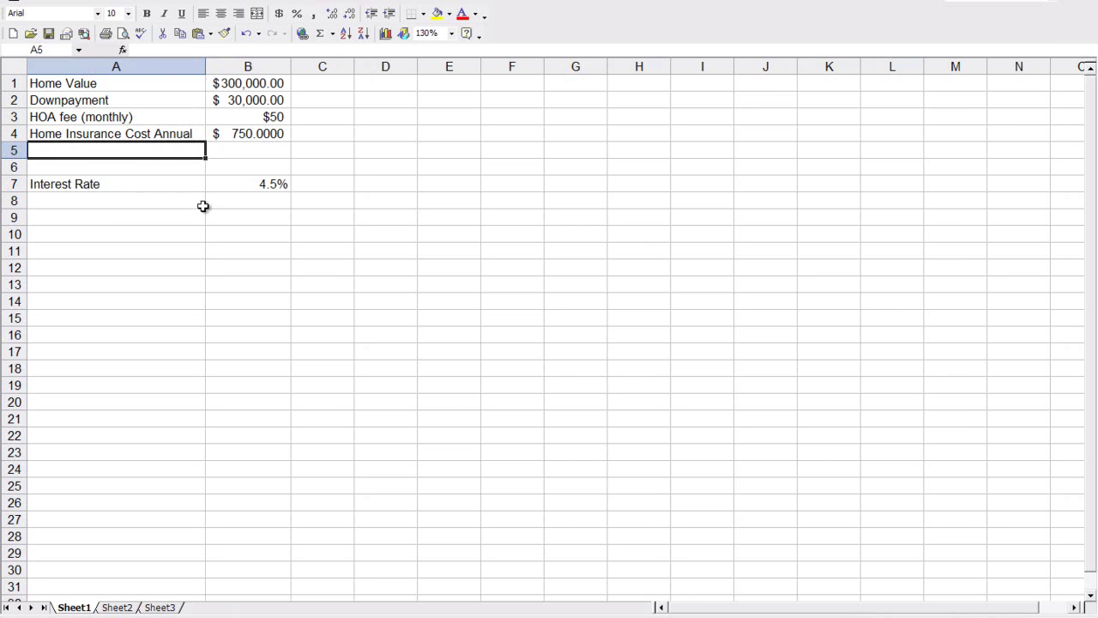
Enter the label "Monthly Payment" in A10
click(126, 239)
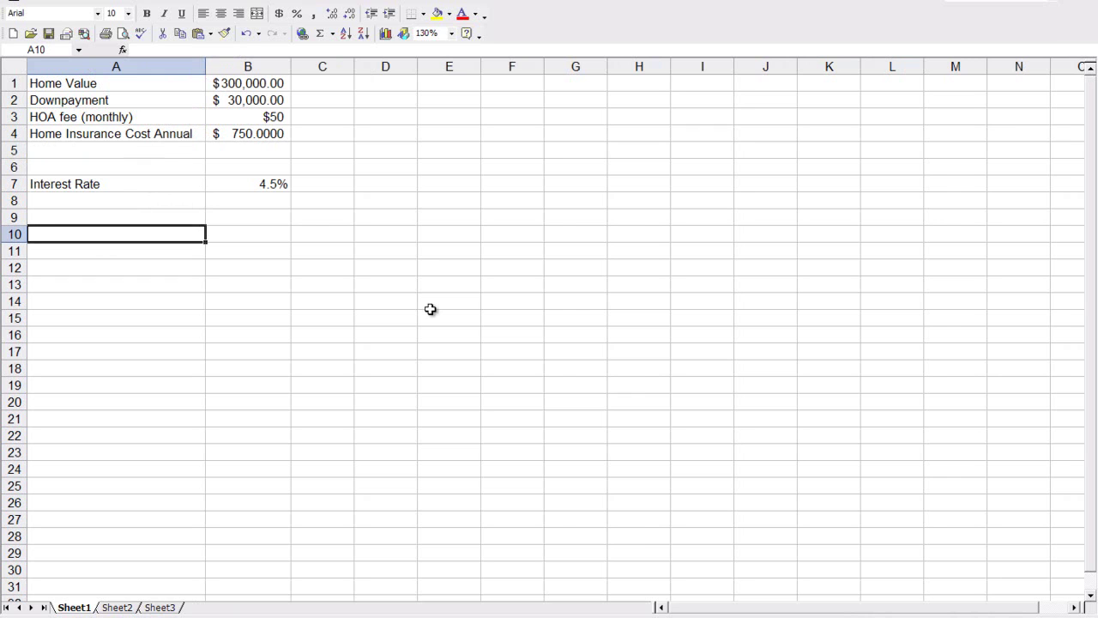
text(Mons)
key(BackSpace)
text(thly Payment)
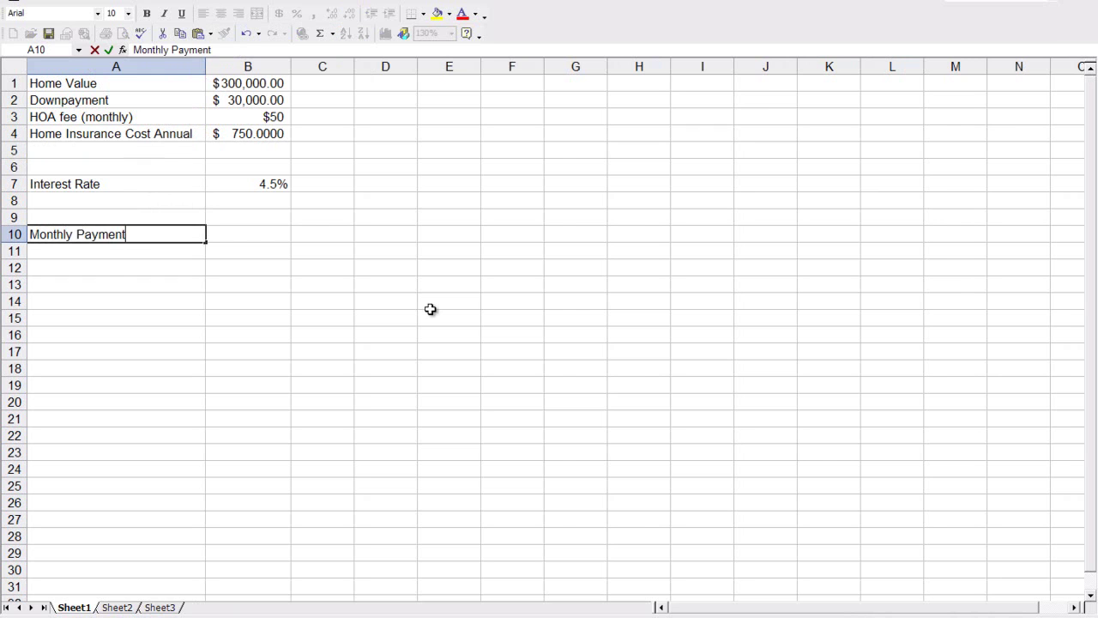
key(Tab)
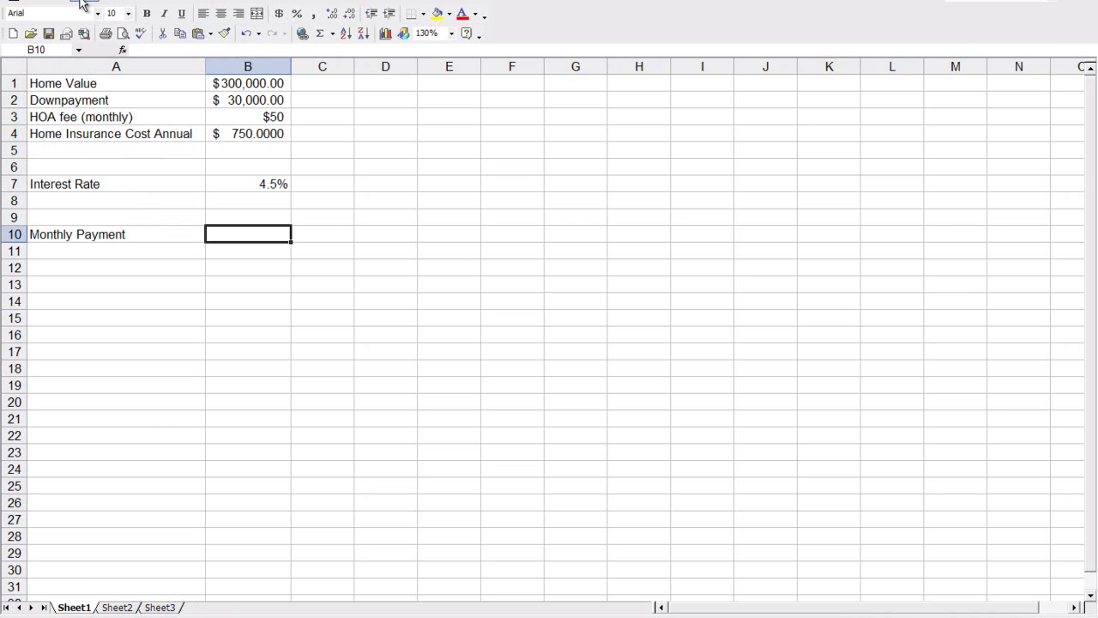
Apply a thick outline border to cell B10 beside the Monthly Payment label
right_click(263, 236)
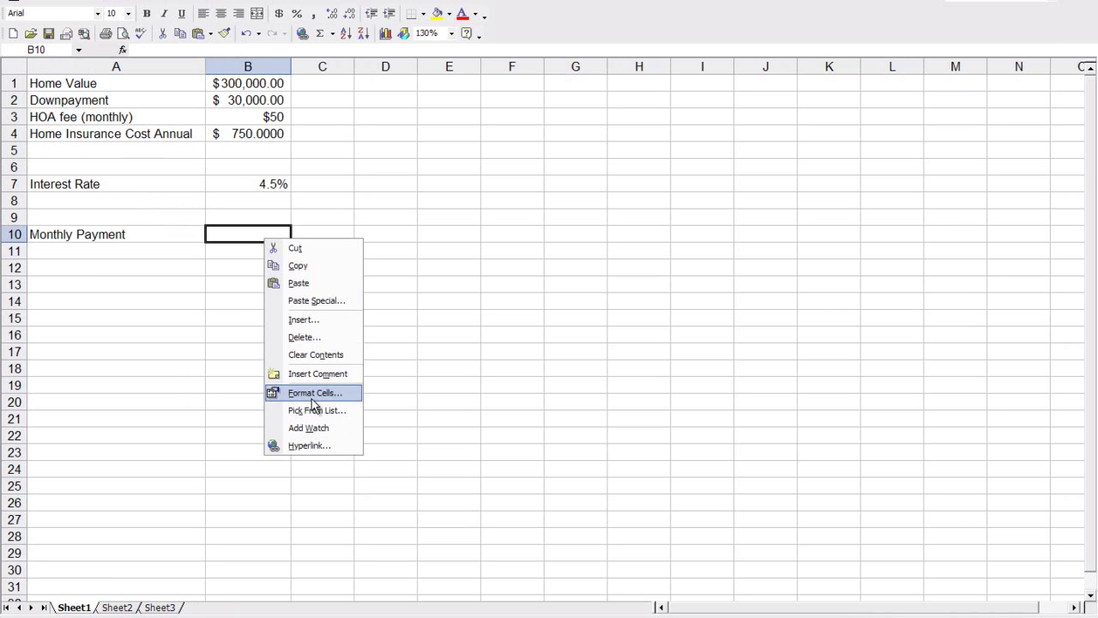
click(312, 397)
click(310, 283)
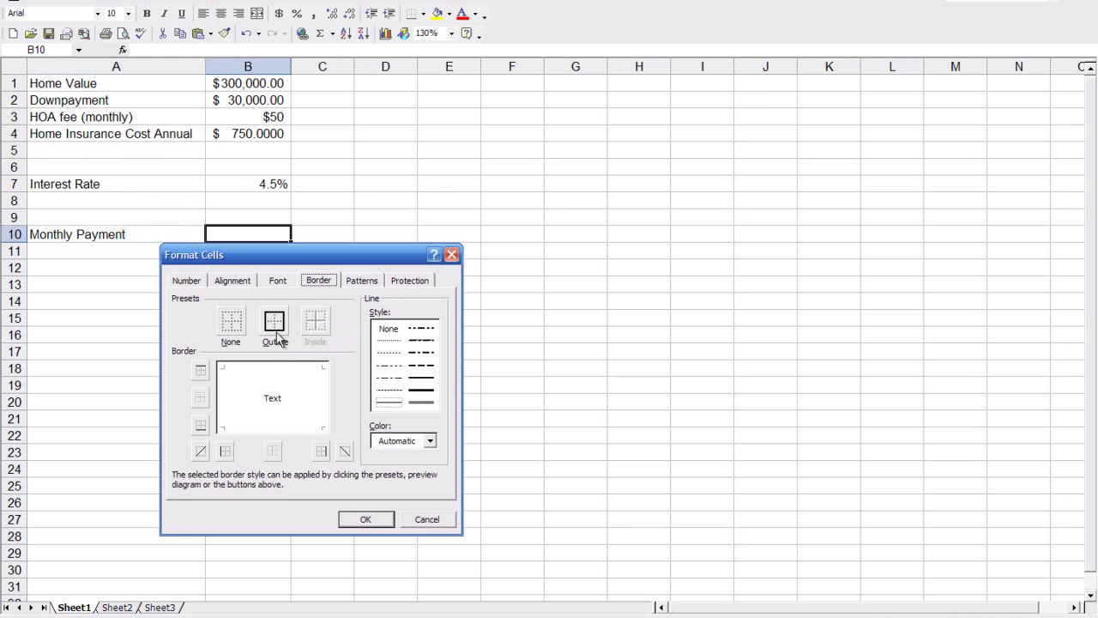
click(421, 391)
click(287, 342)
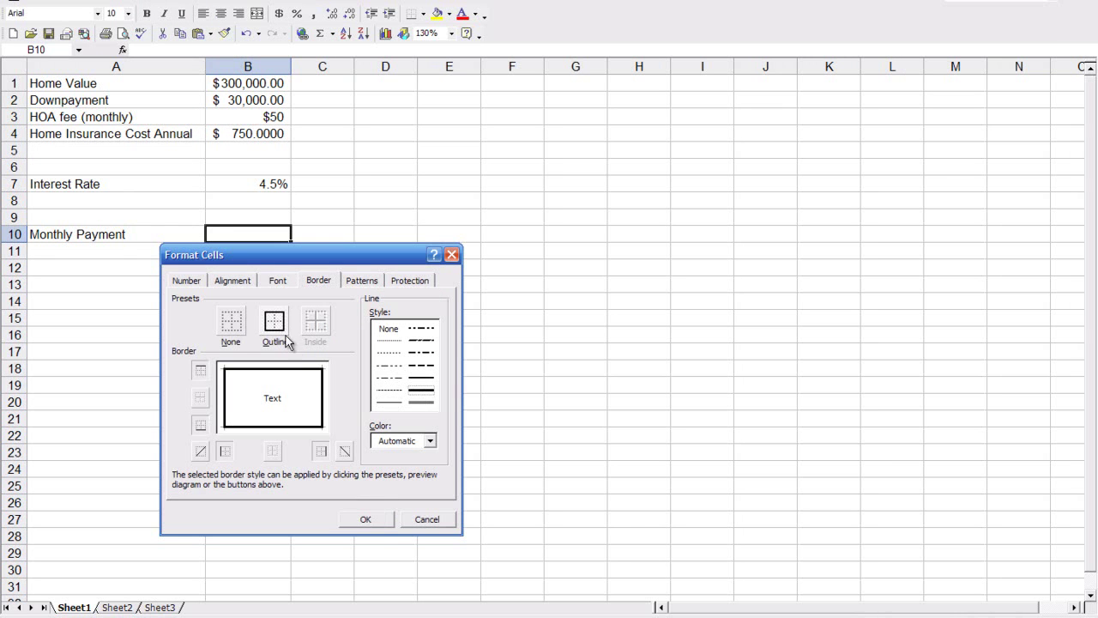
click(380, 525)
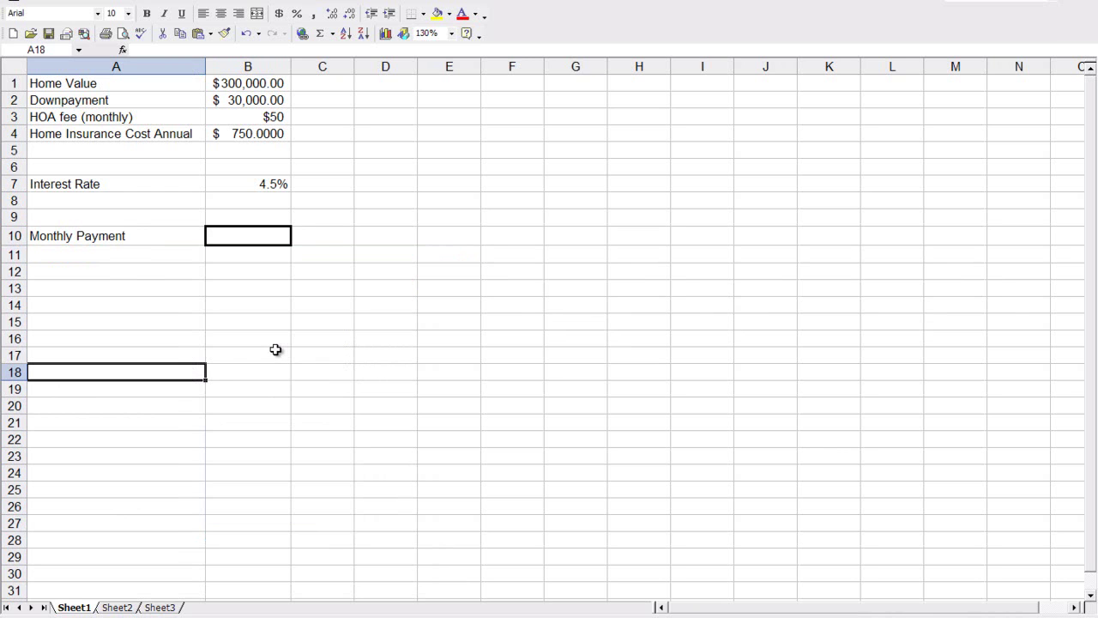
Calculate the number of months in 30 years in A18 with =30*12
text(=30)
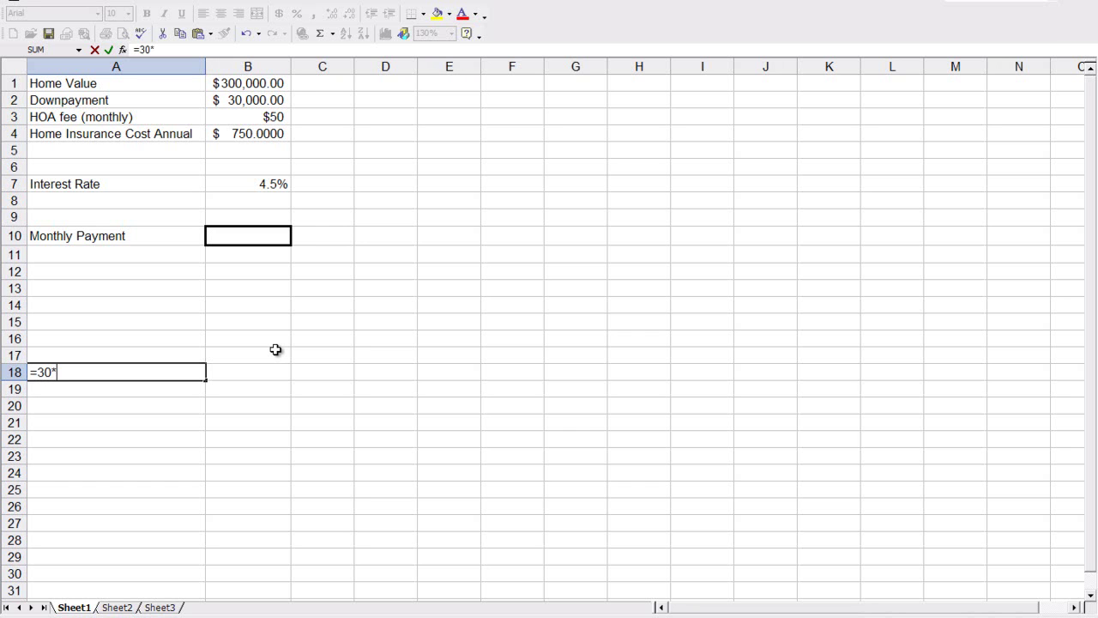
text(*12)
key(Return)
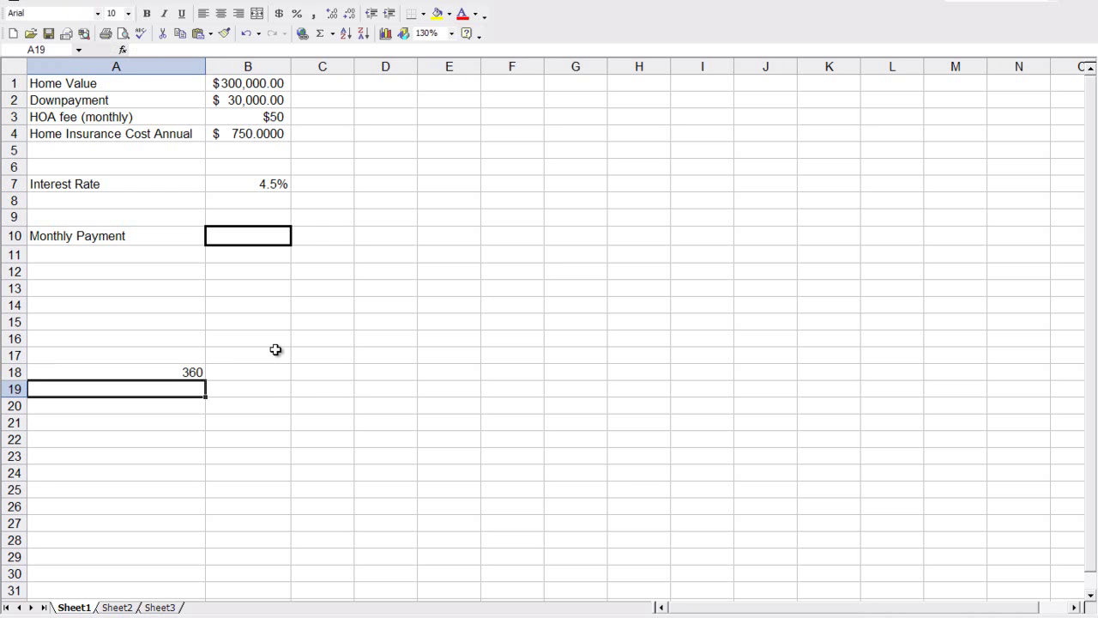
Enter the header "Month" in A17 and fill a number series from 1 to 360 down from A18
key(Up)
key(Up)
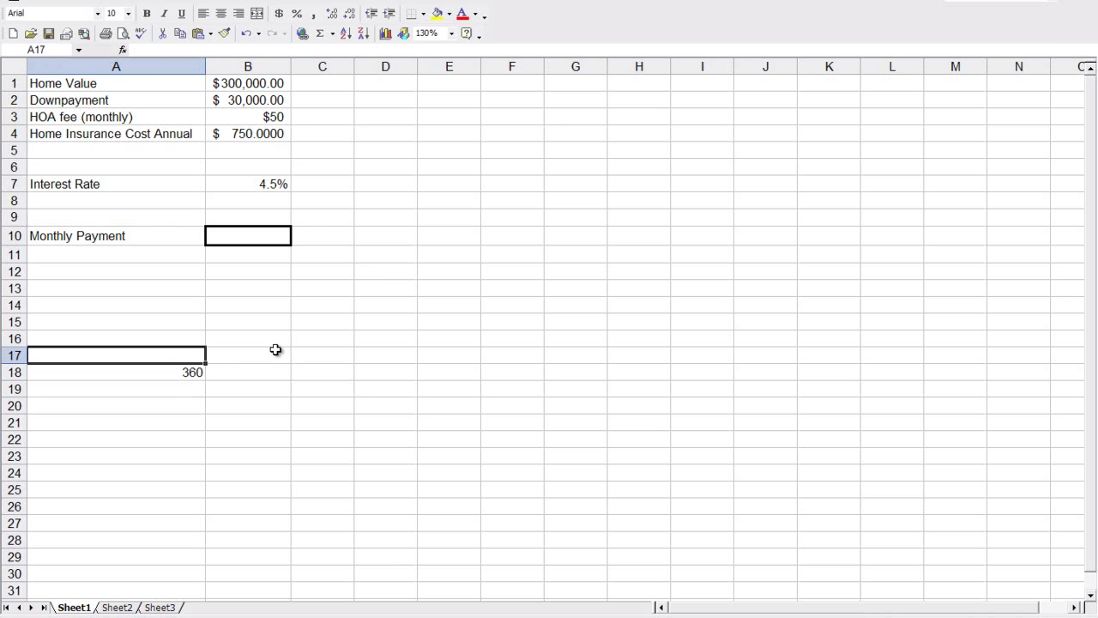
text(Month)
key(Tab)
key(Return)
text(1)
key(Return)
text(2)
key(Return)
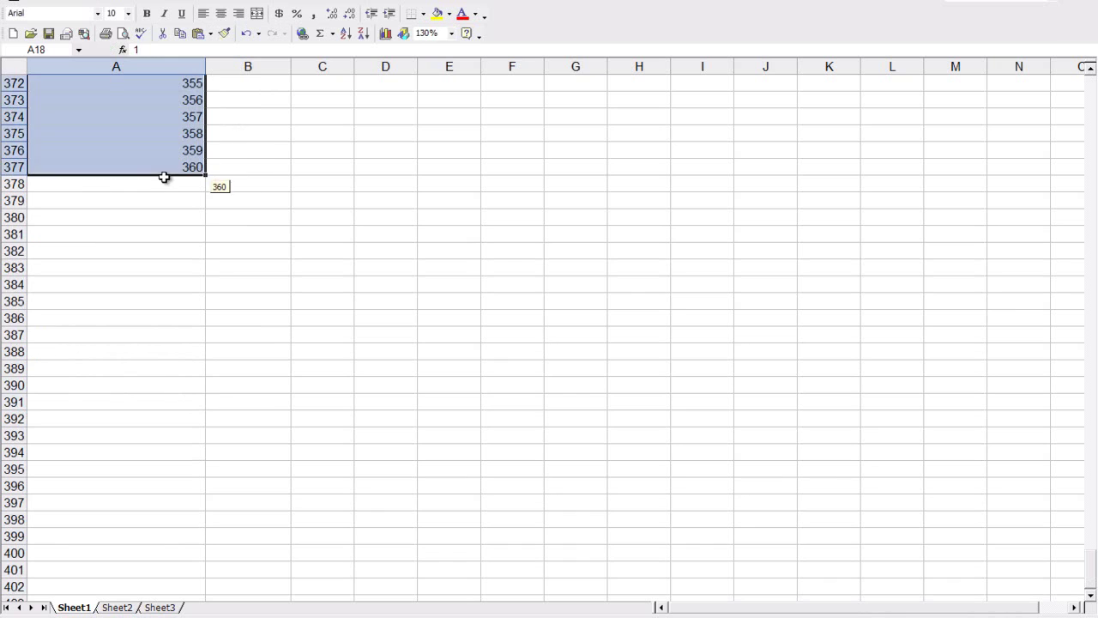
Apply a thick box border to B377, next to month 360
click(275, 168)
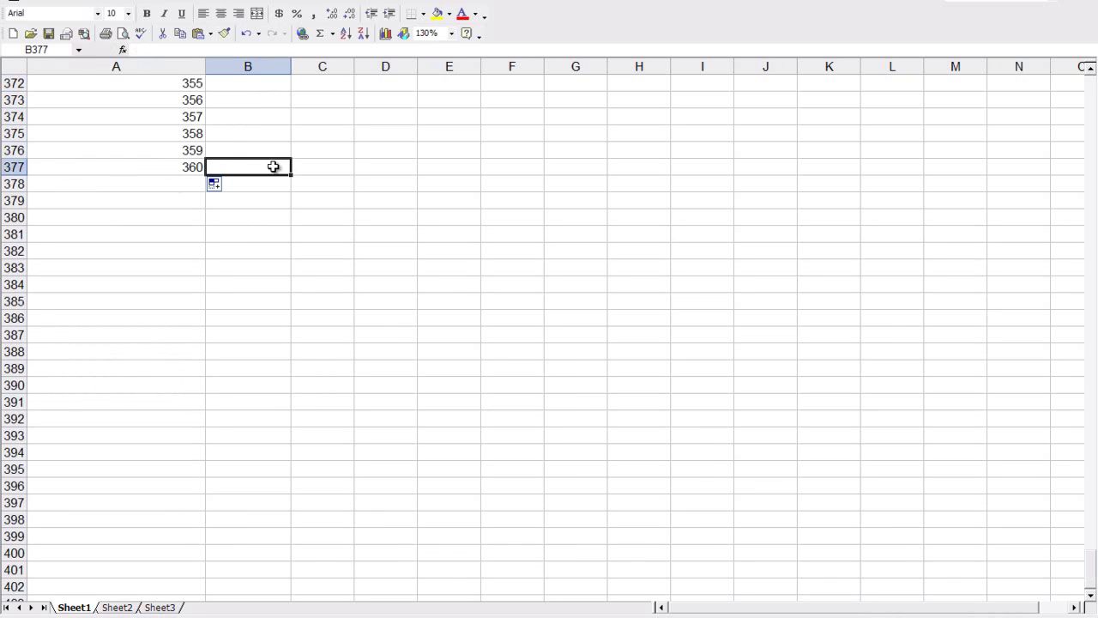
click(343, 168)
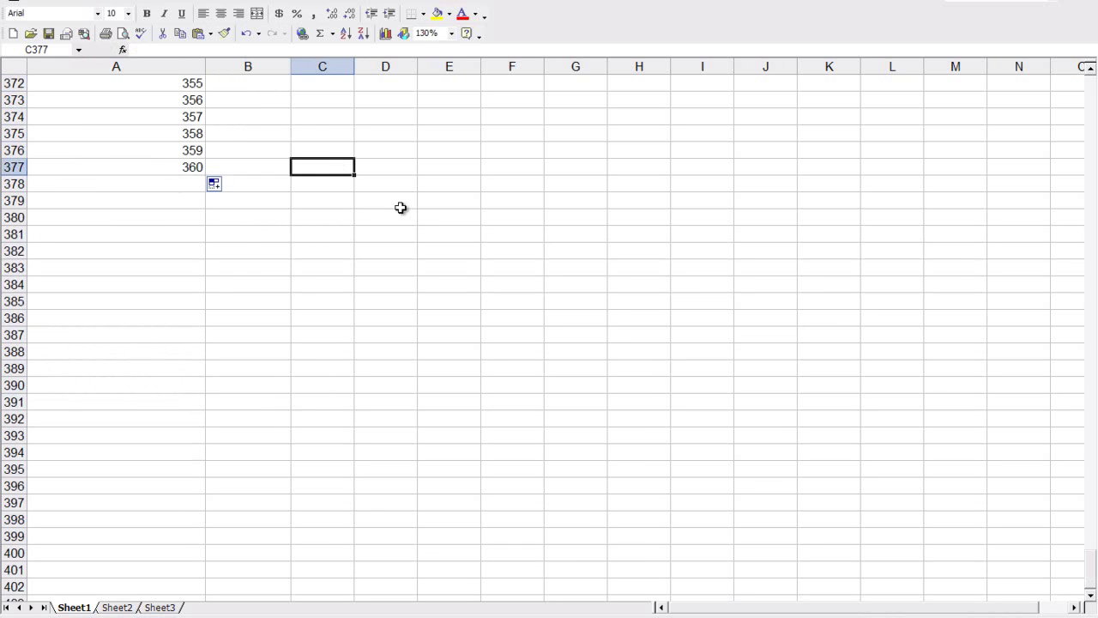
click(257, 170)
scroll(245, 176, up, 4)
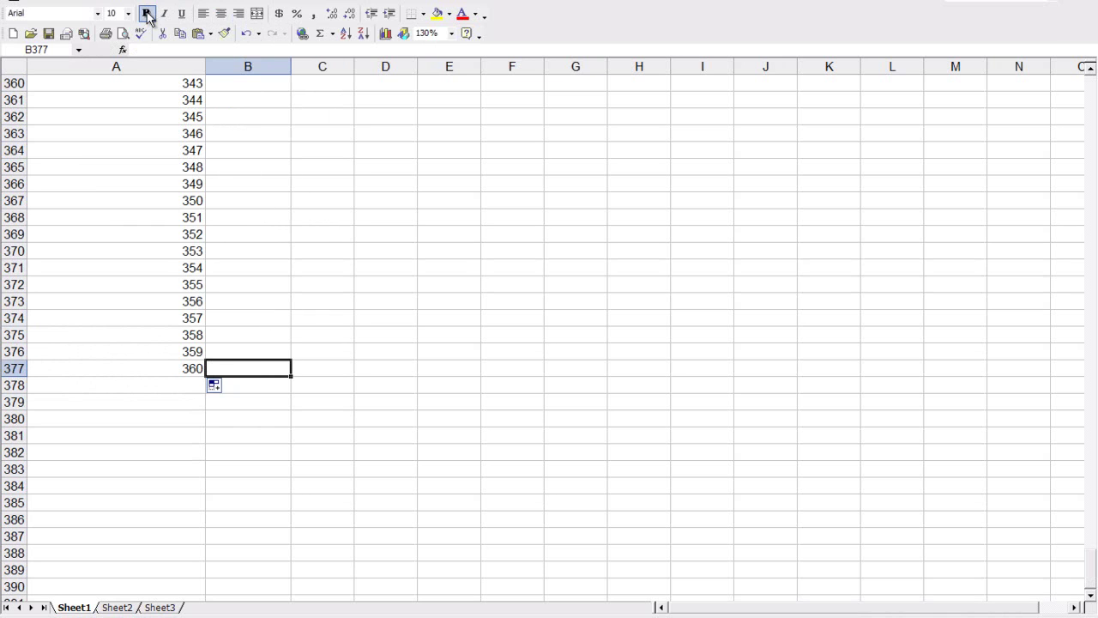
click(423, 13)
click(472, 78)
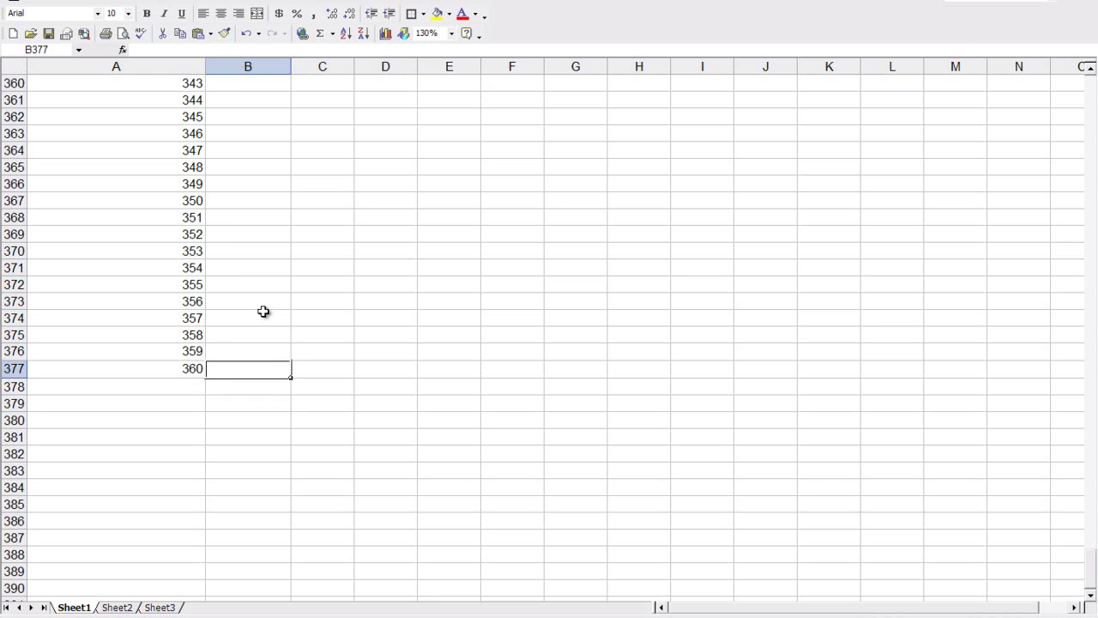
Right-align the Month header in A17
click(186, 369)
scroll(232, 352, up, 20)
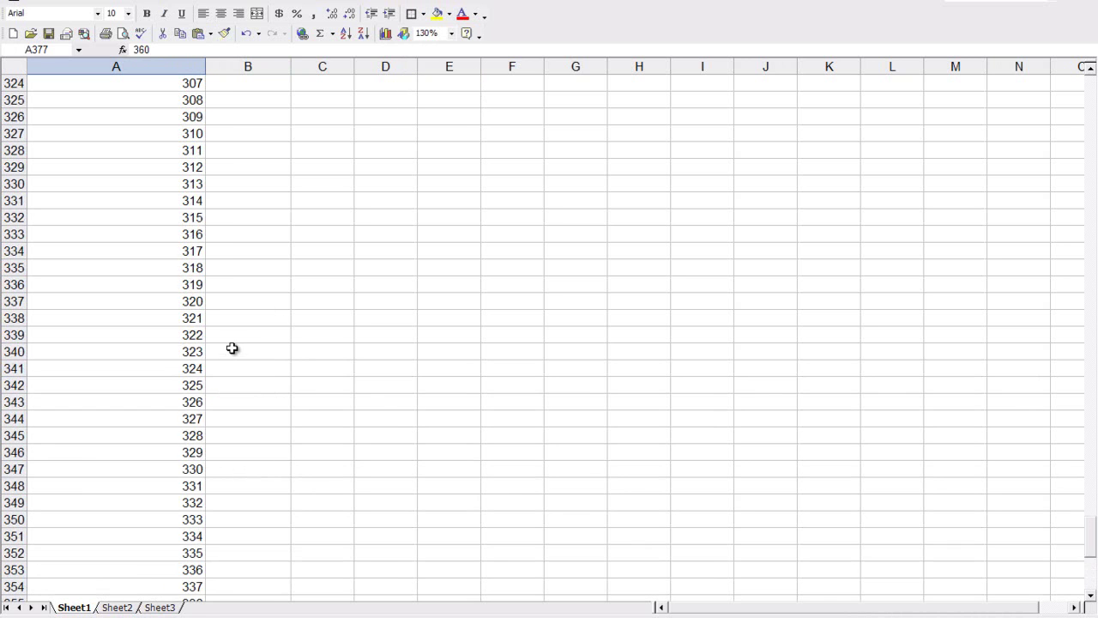
scroll(231, 349, up, 20)
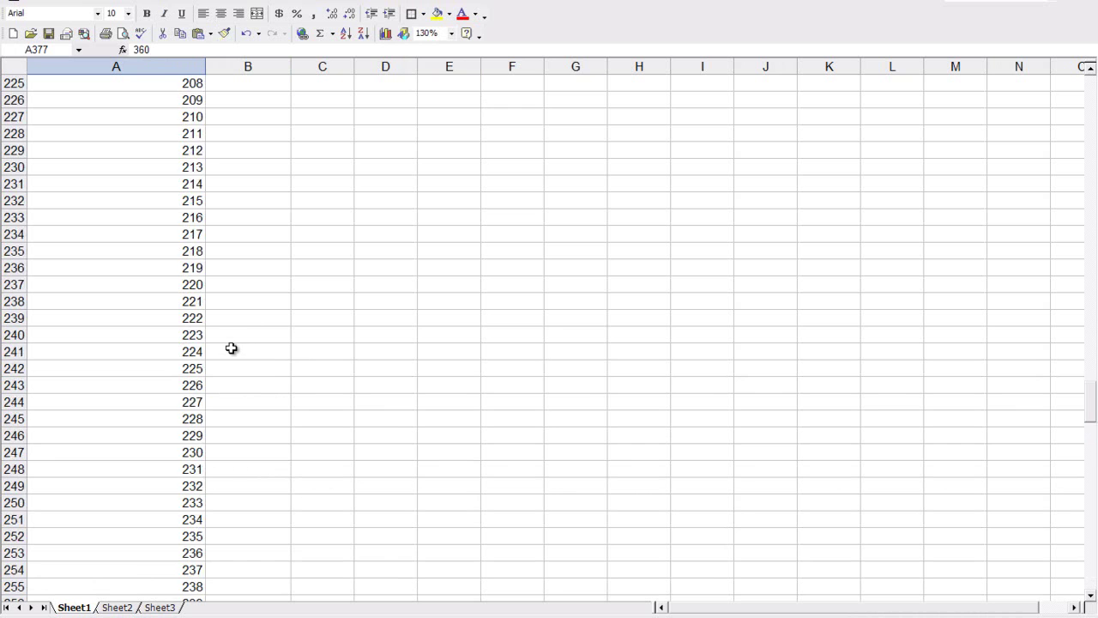
scroll(232, 349, up, 20)
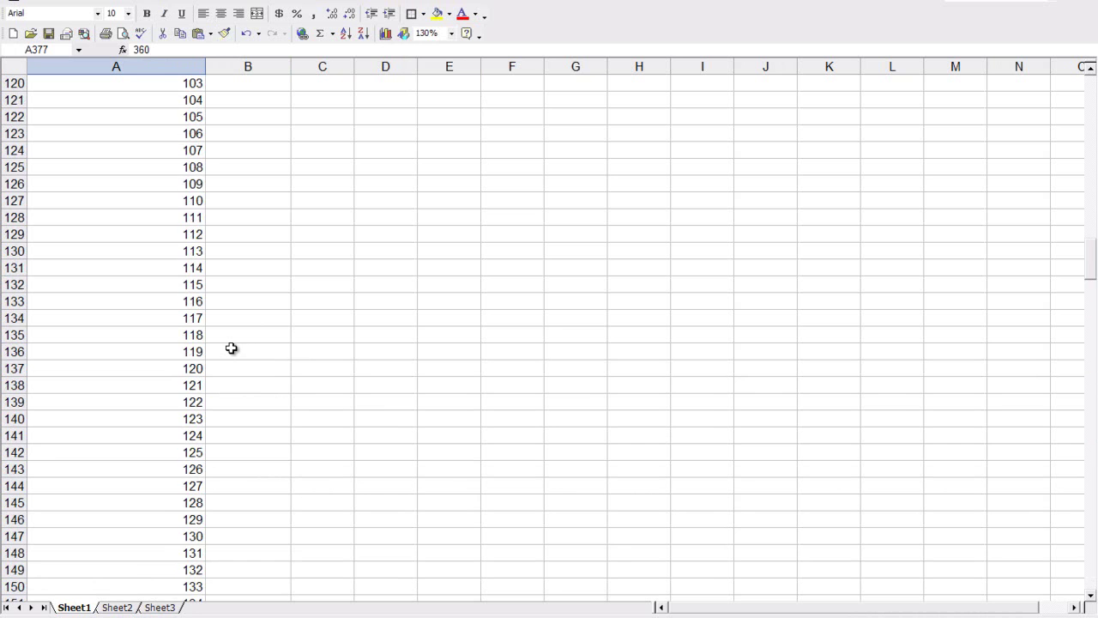
scroll(219, 330, up, 20)
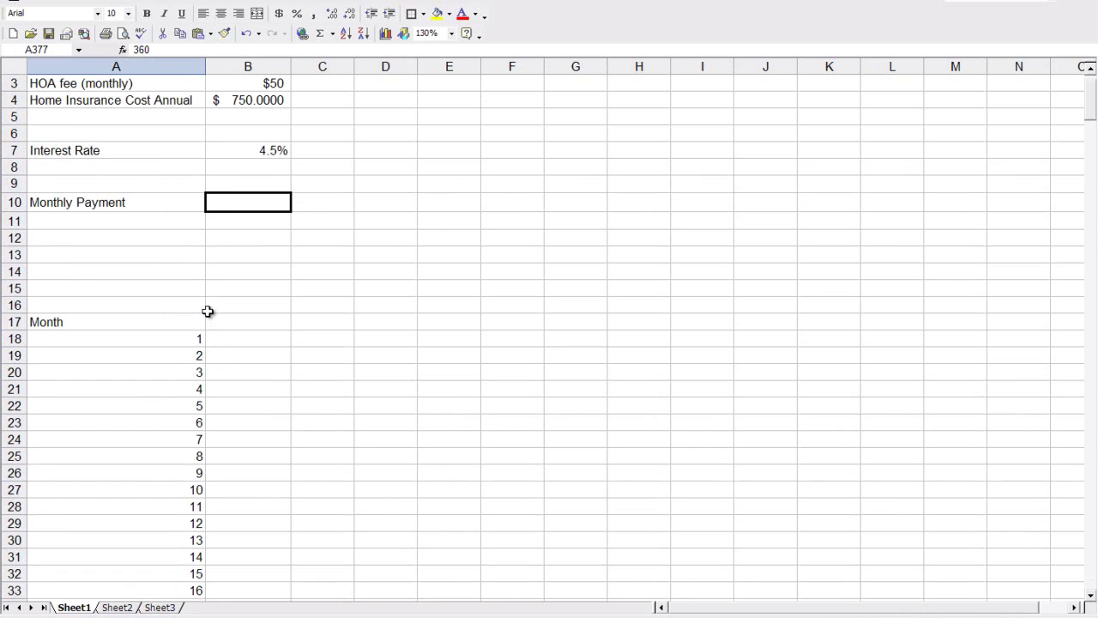
click(152, 323)
click(239, 14)
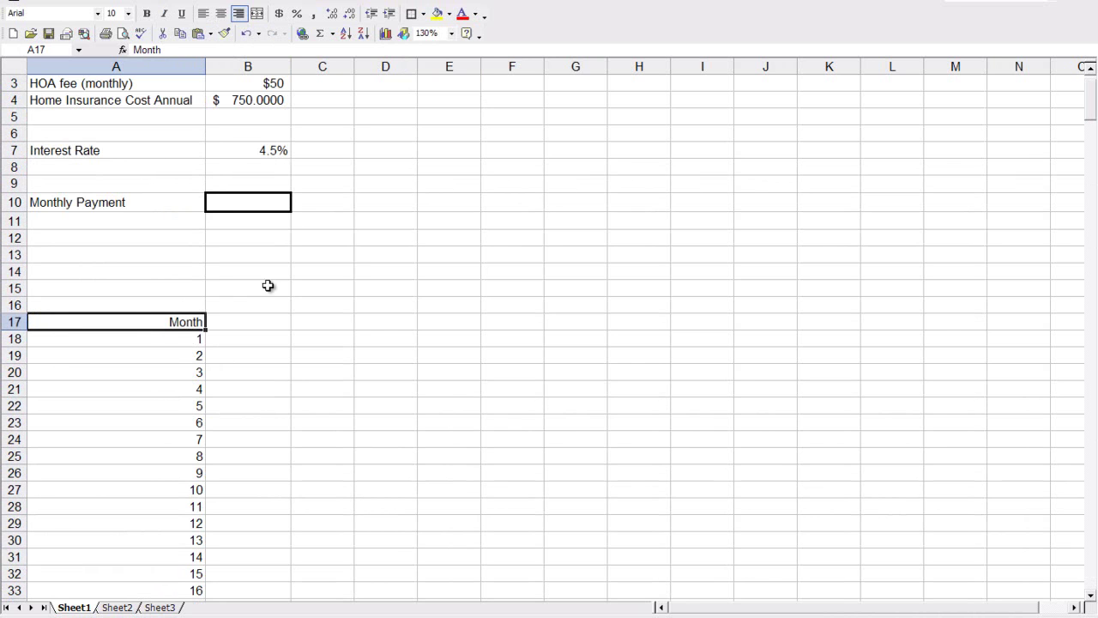
Enter the header "Owe" in B17 next to Month
click(238, 322)
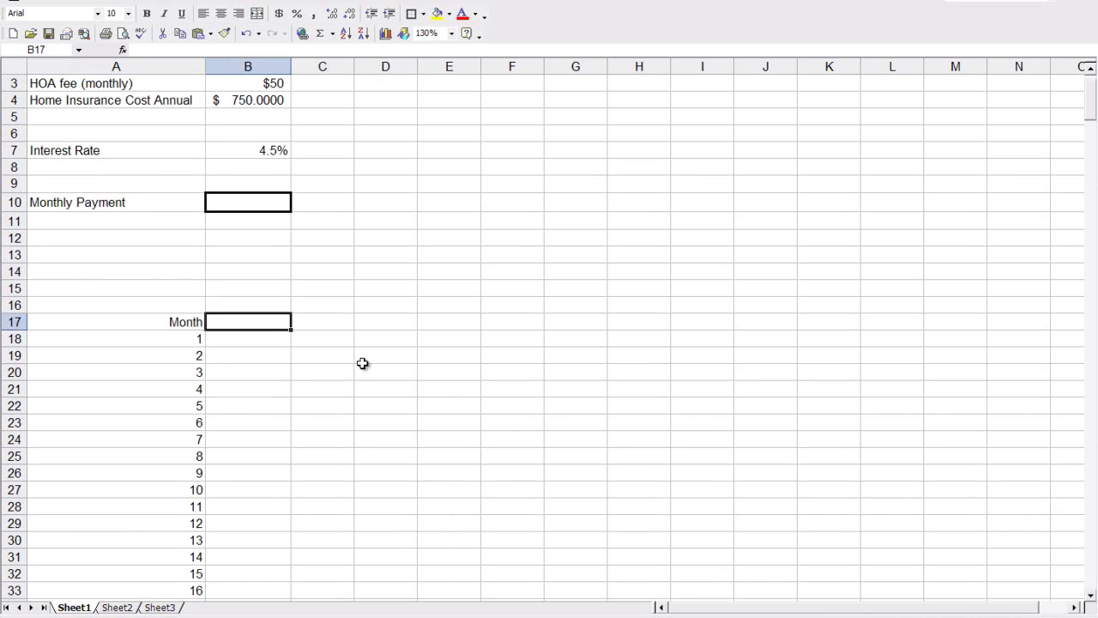
text(Owe)
key(Return)
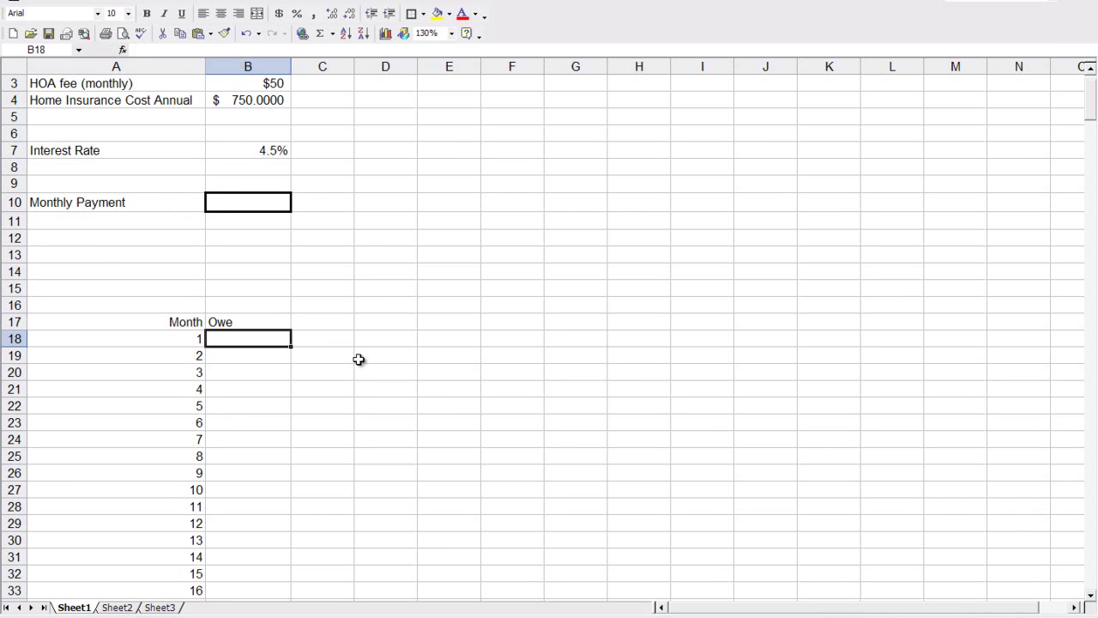
Insert a row above month 1 and enter 0 as the starting month in A18
right_click(7, 338)
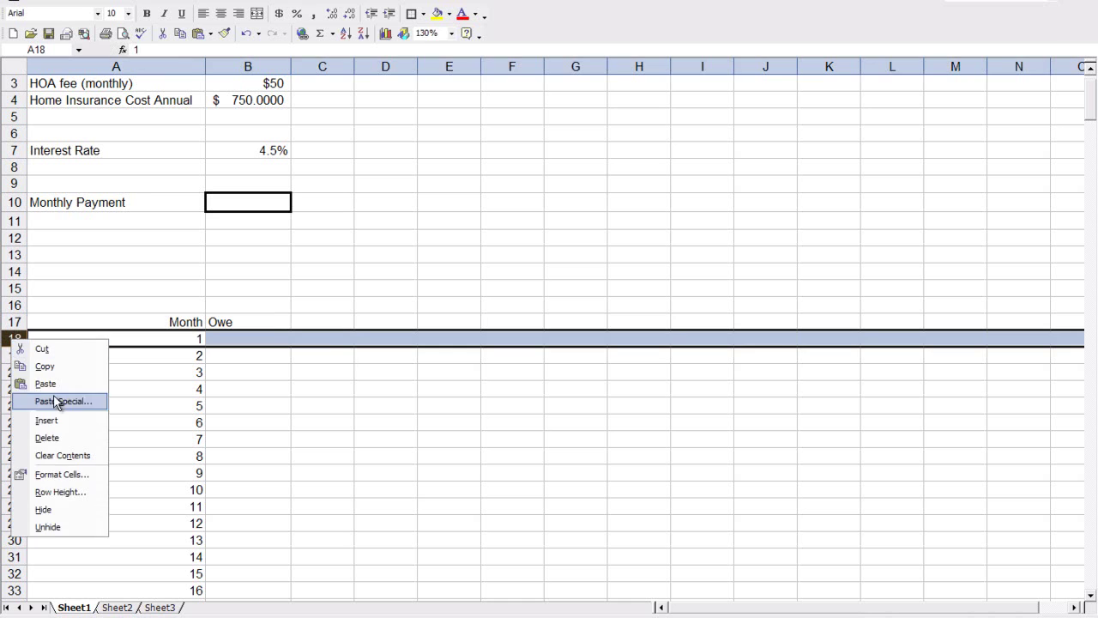
click(62, 420)
click(175, 335)
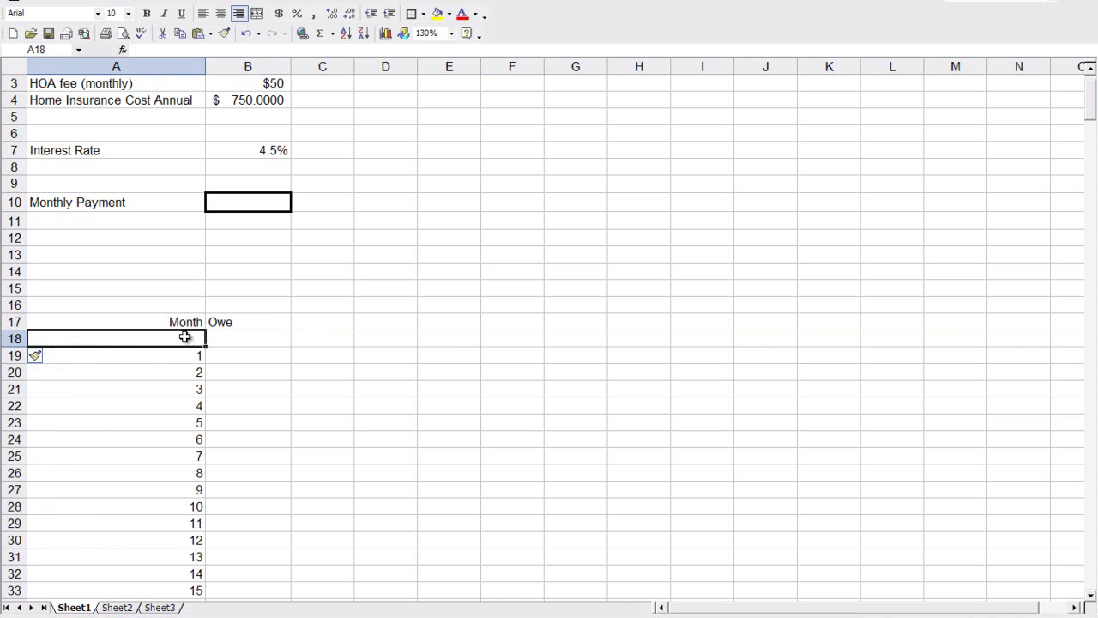
key(Right)
click(149, 339)
key(Down)
click(149, 340)
text(0)
key(Return)
click(281, 341)
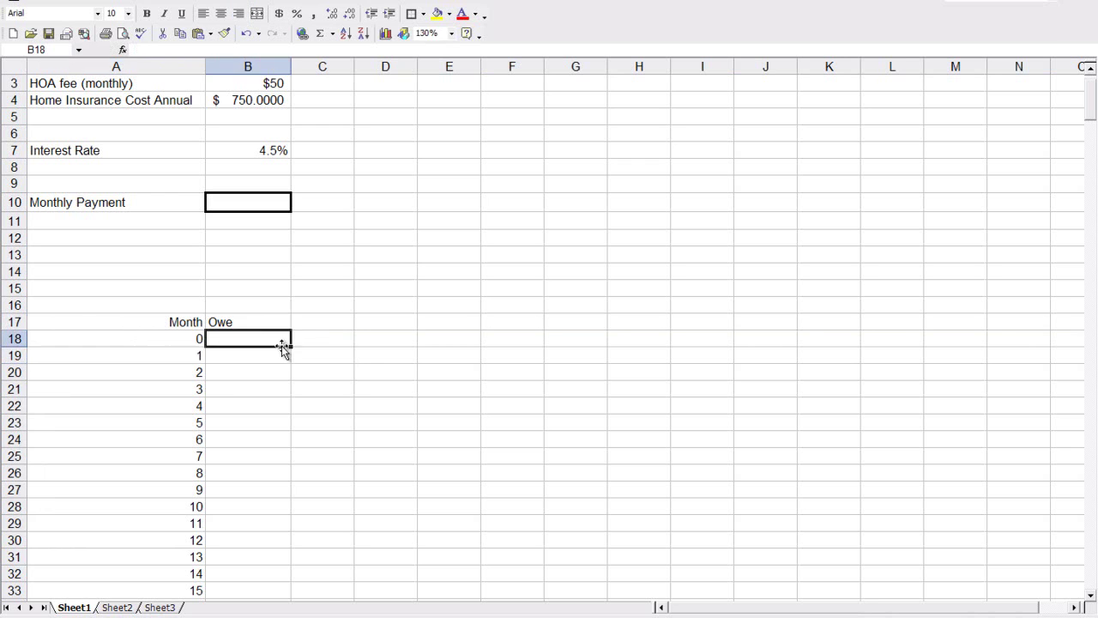
scroll(286, 330, up, 1)
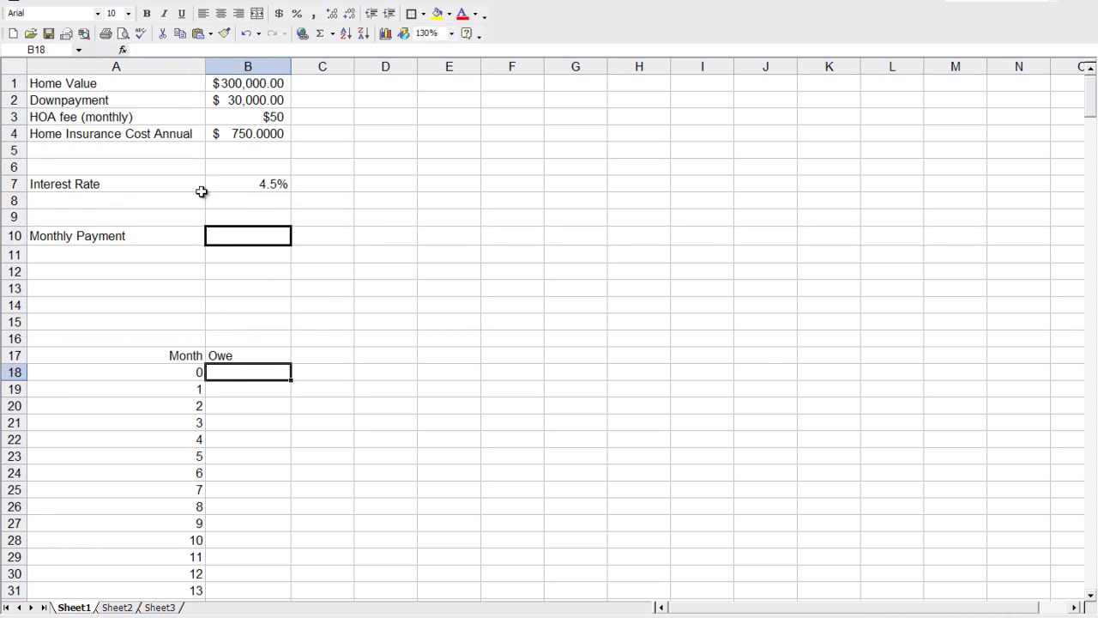
text(=)
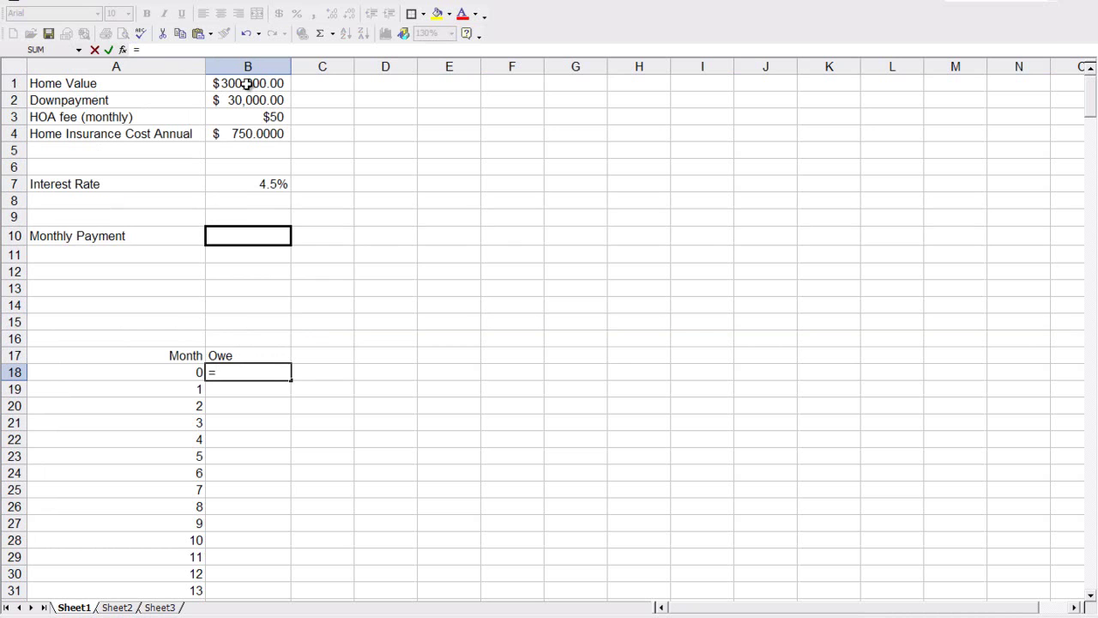
key(BackSpace)
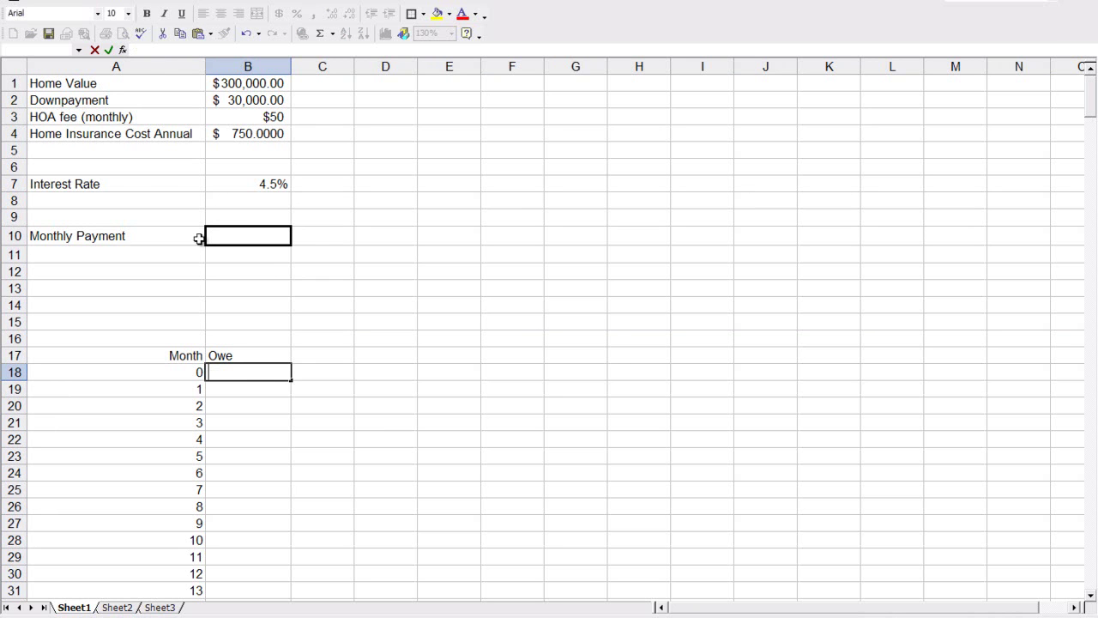
Insert a row above the HOA fee row and label A3 "Loan Amount"
right_click(13, 118)
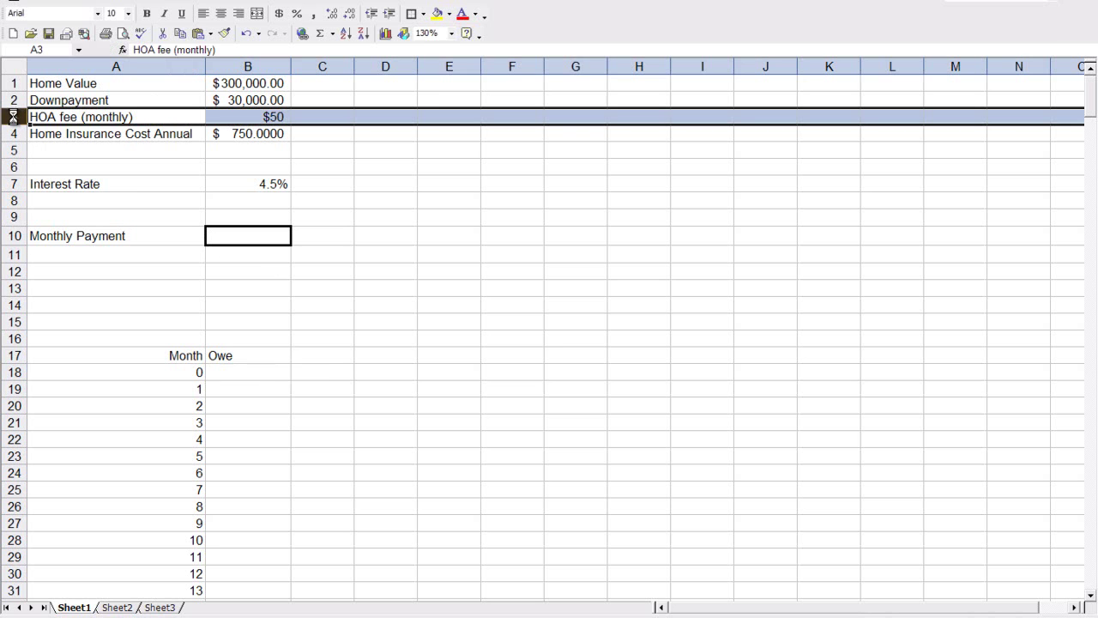
click(52, 197)
click(102, 118)
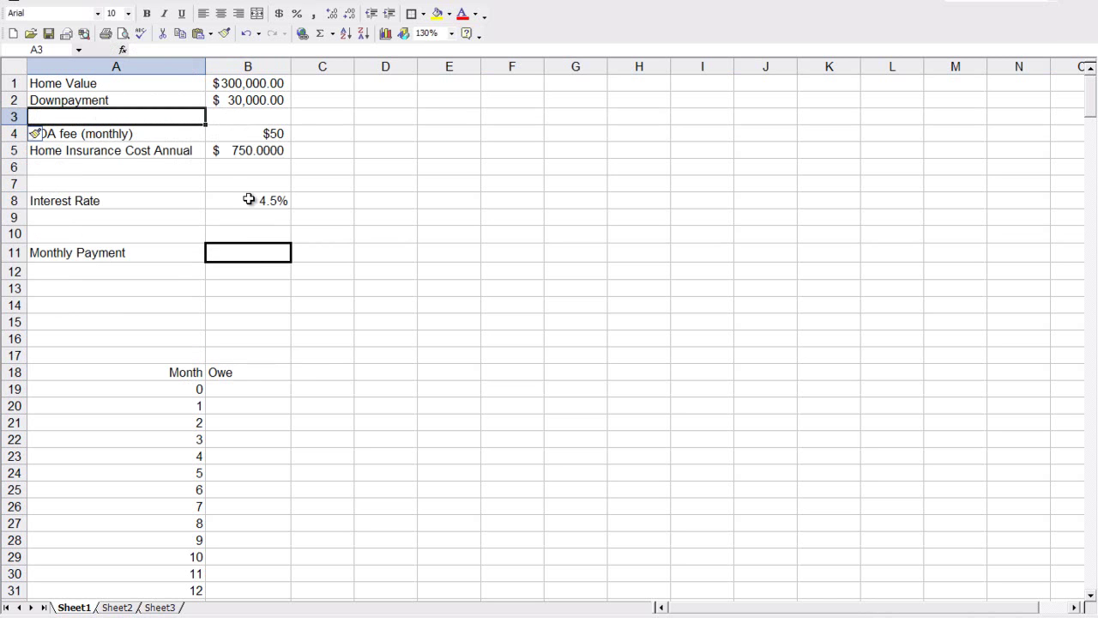
text(L)
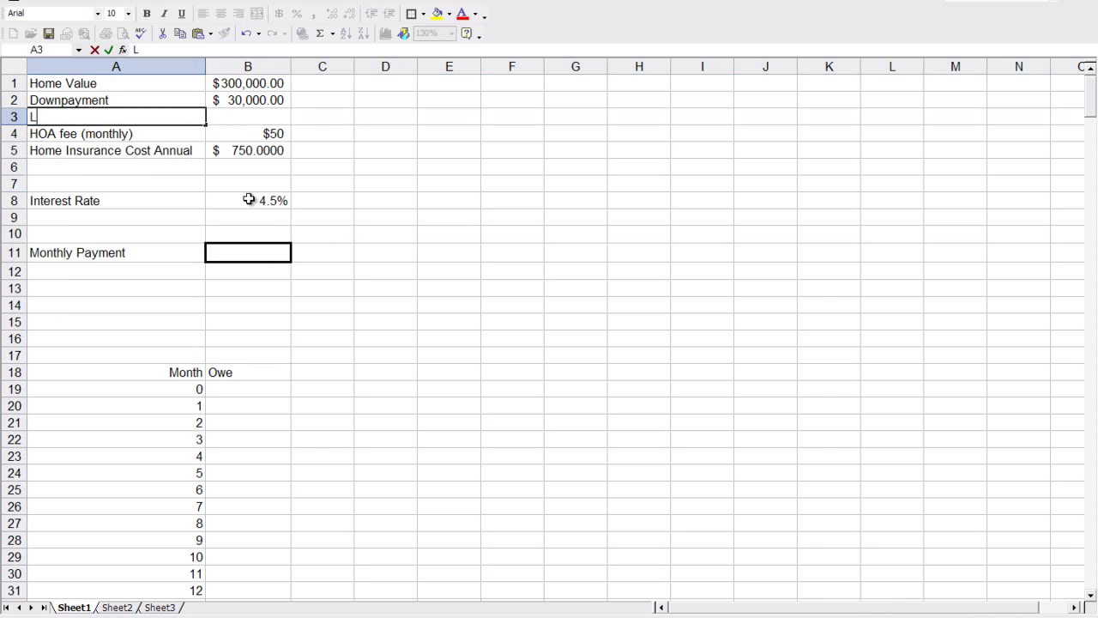
text(oan Amount)
key(Tab)
Calculate the loan amount in B3 with =B1-B2, subtracting the downpayment from the home value
text(=)
click(242, 83)
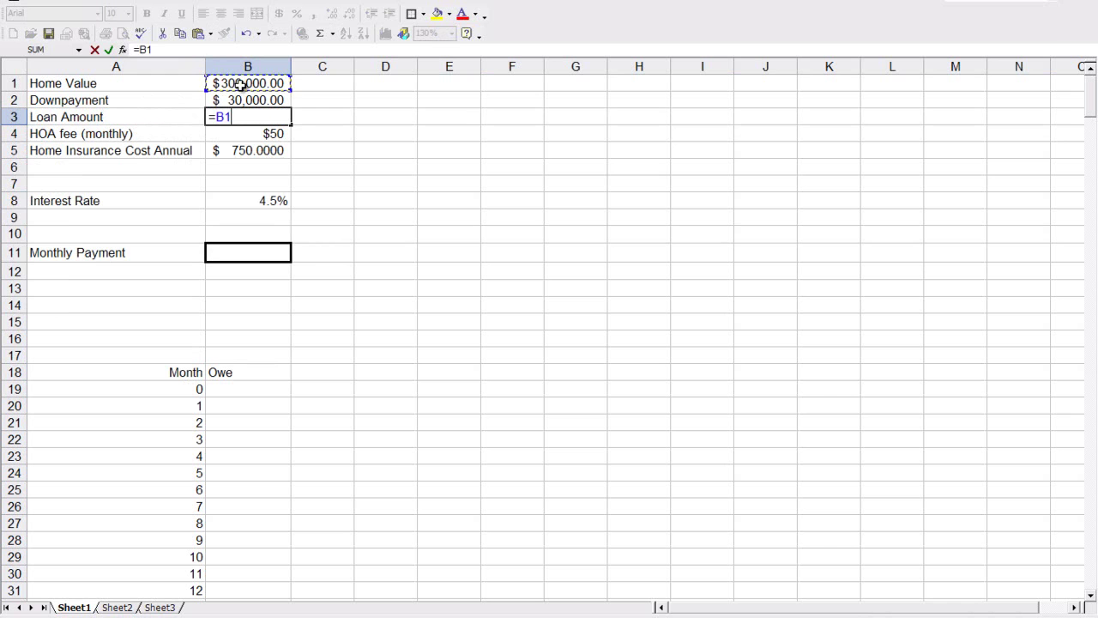
click(246, 99)
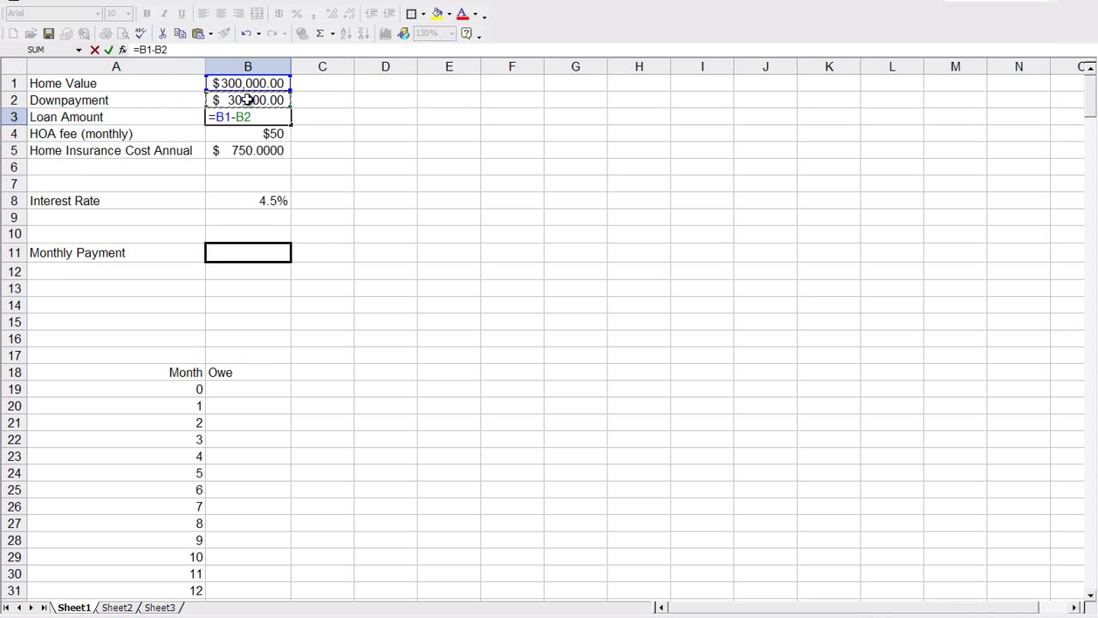
key(Return)
Link the month 0 balance in B19 to the loan amount in B3
click(251, 389)
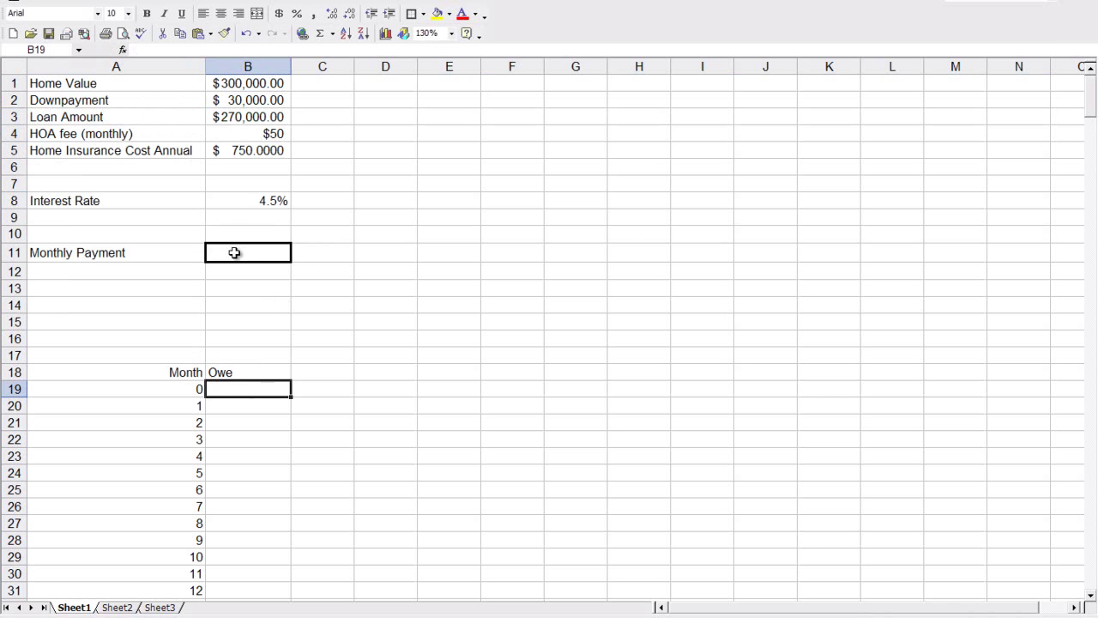
text(=)
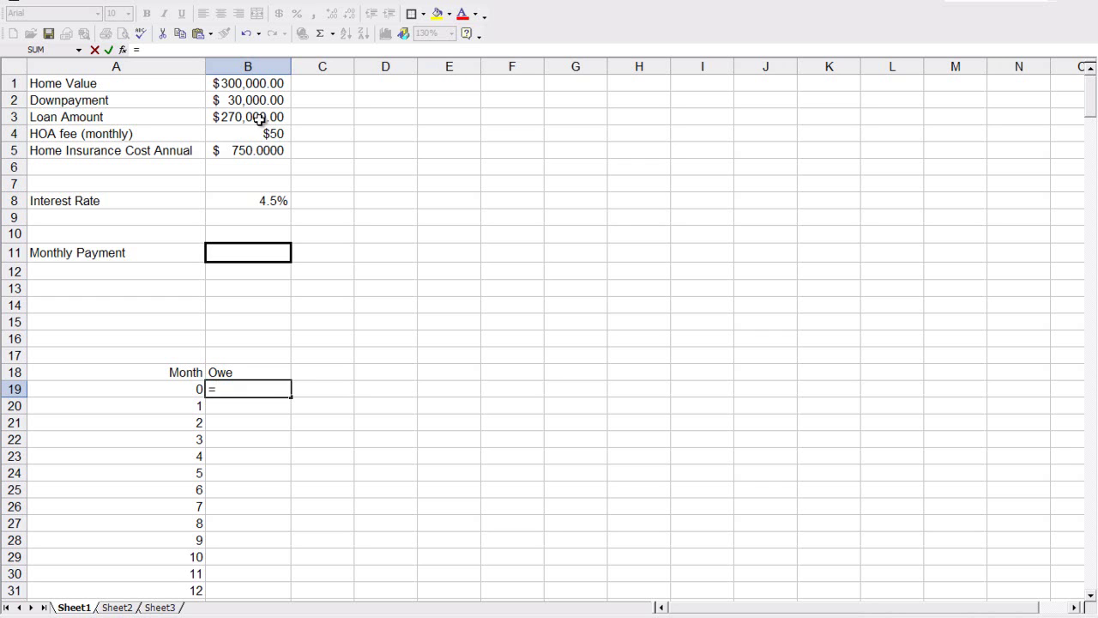
click(260, 120)
key(Return)
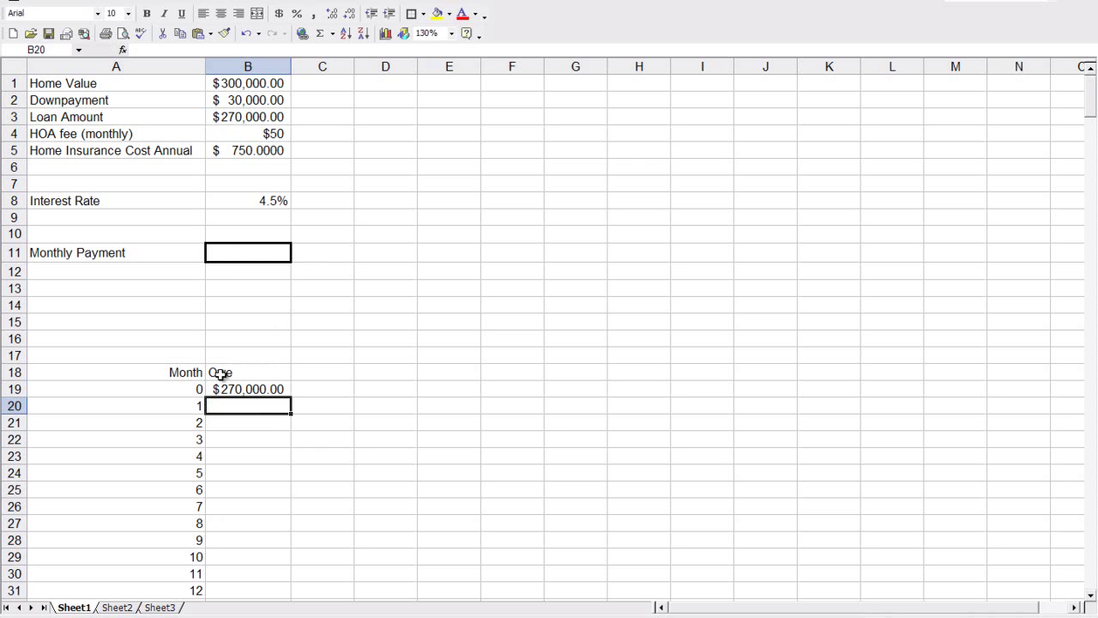
Calculate the month 1 balance in B20 with =B19-B11+B8/12*B19, subtracting the payment and adding monthly interest
text(=)
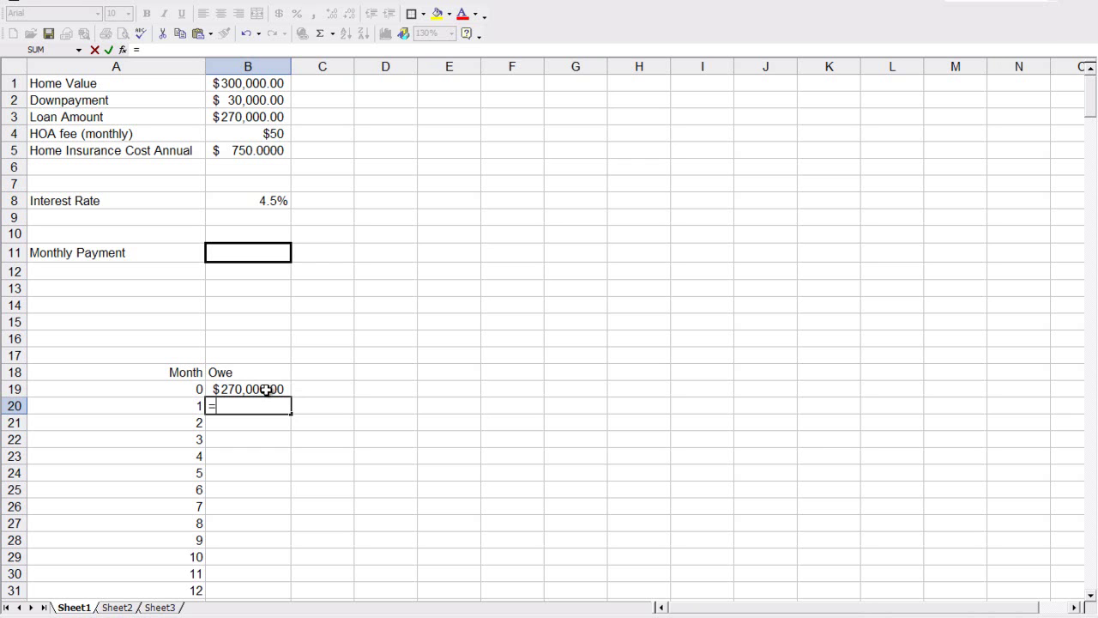
click(266, 390)
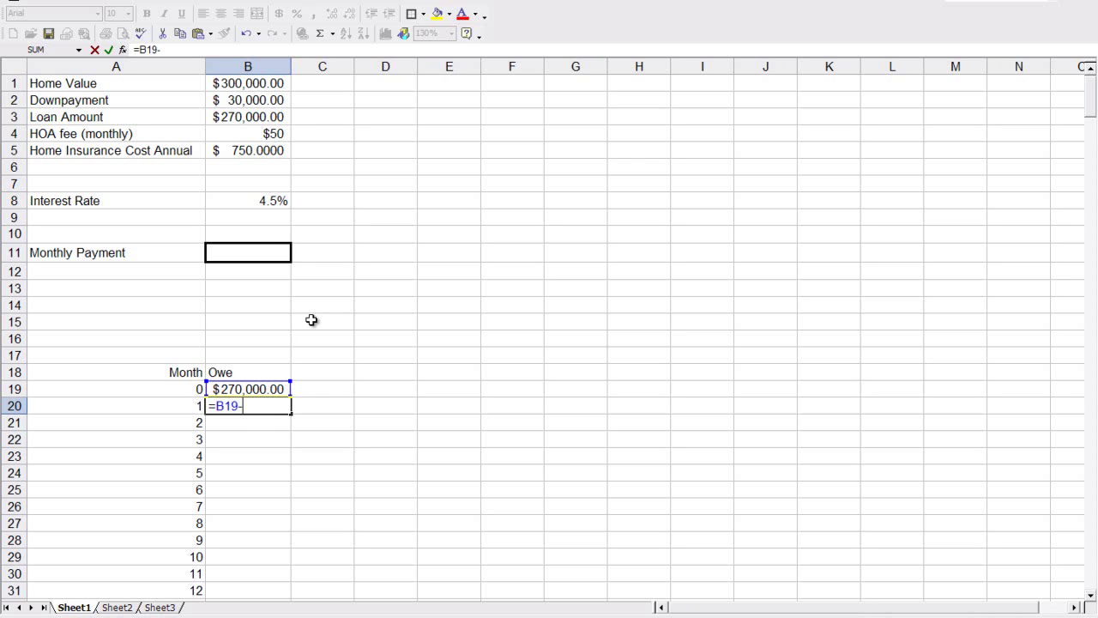
click(261, 251)
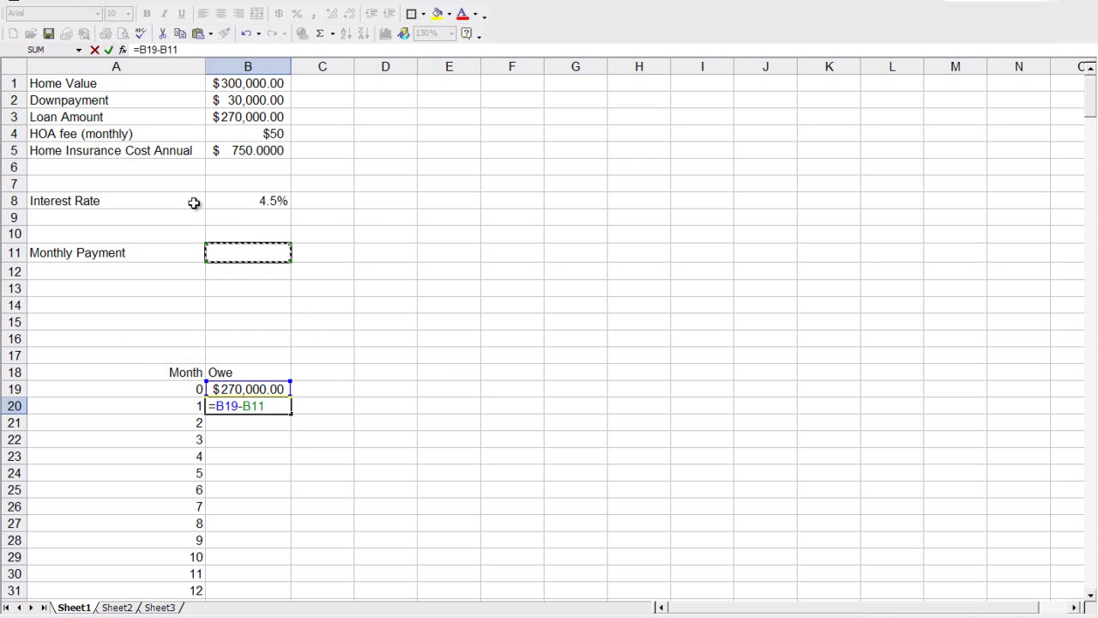
click(264, 199)
text(/12*)
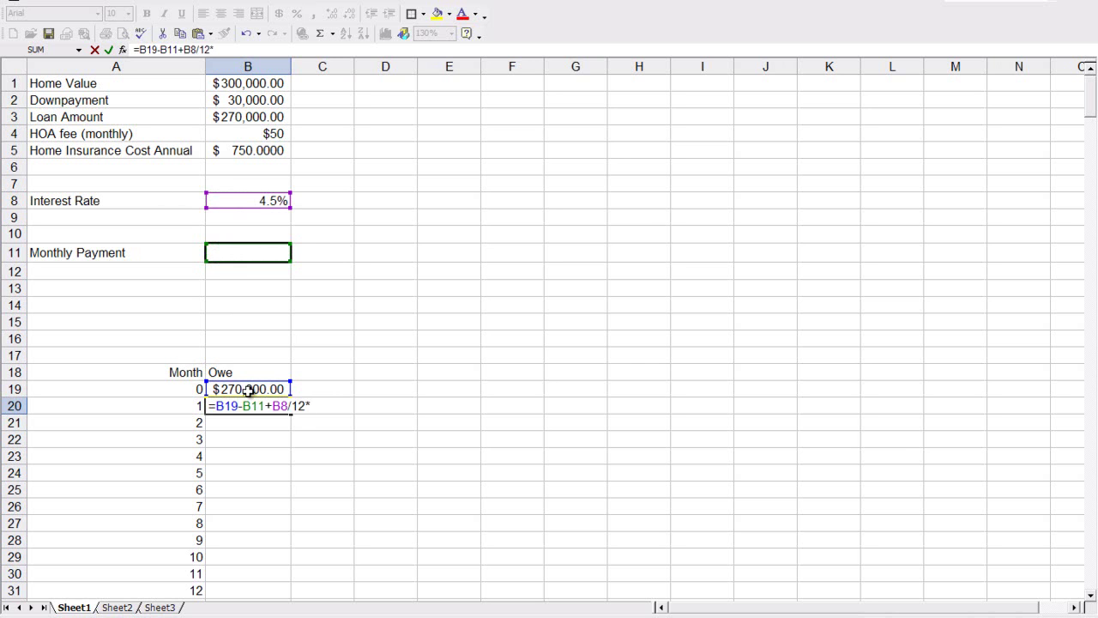
click(248, 391)
key(Return)
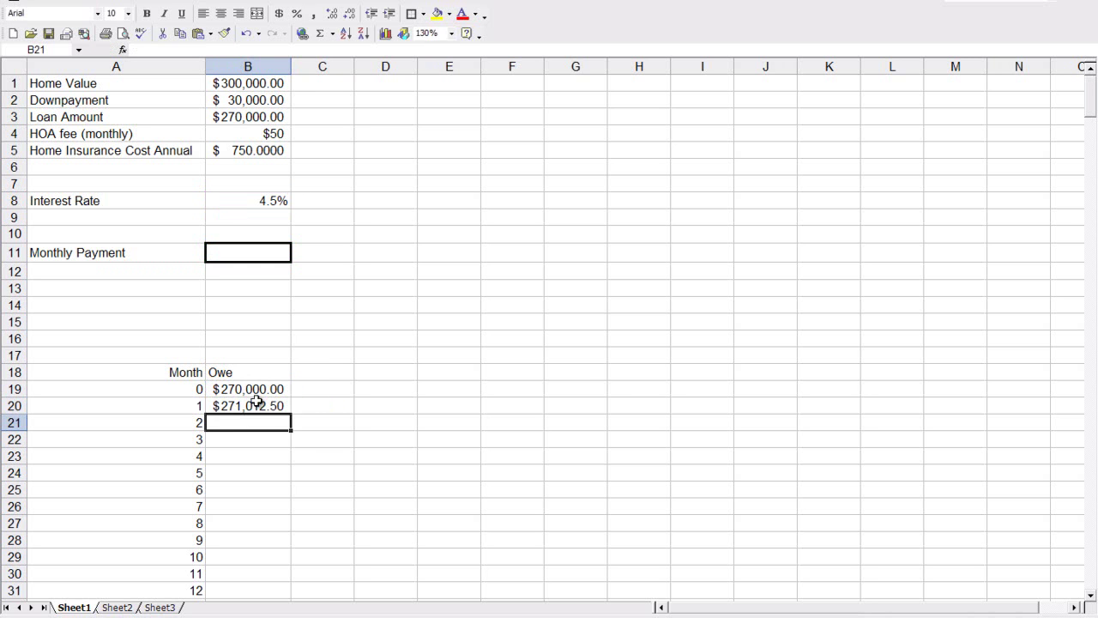
Enter 1500 as the trial monthly payment in B11 and format it as currency
click(248, 252)
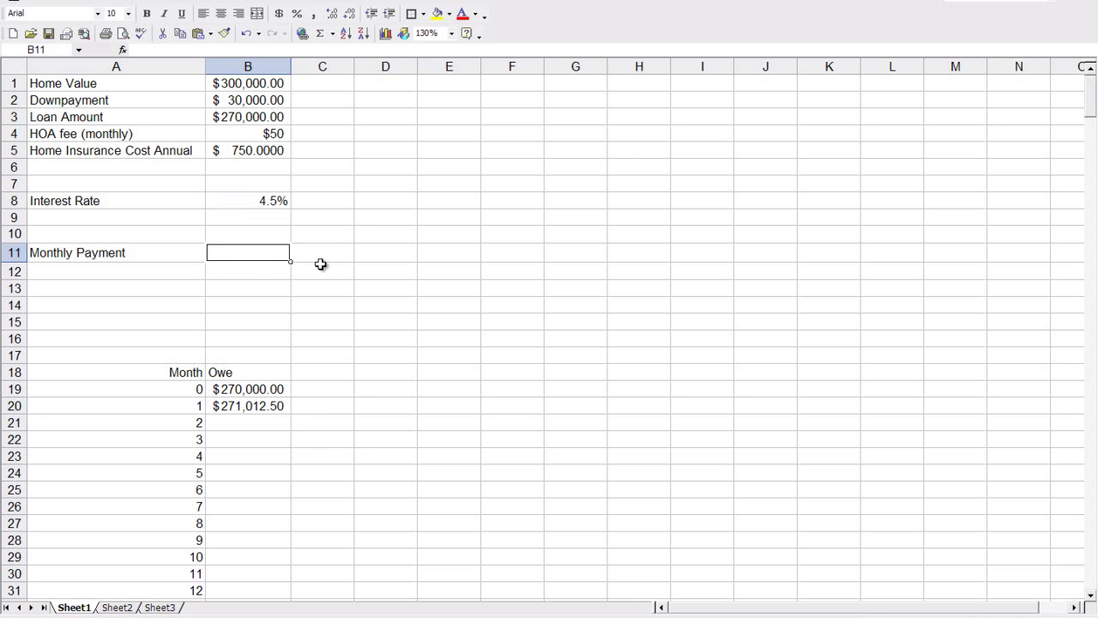
text(150)
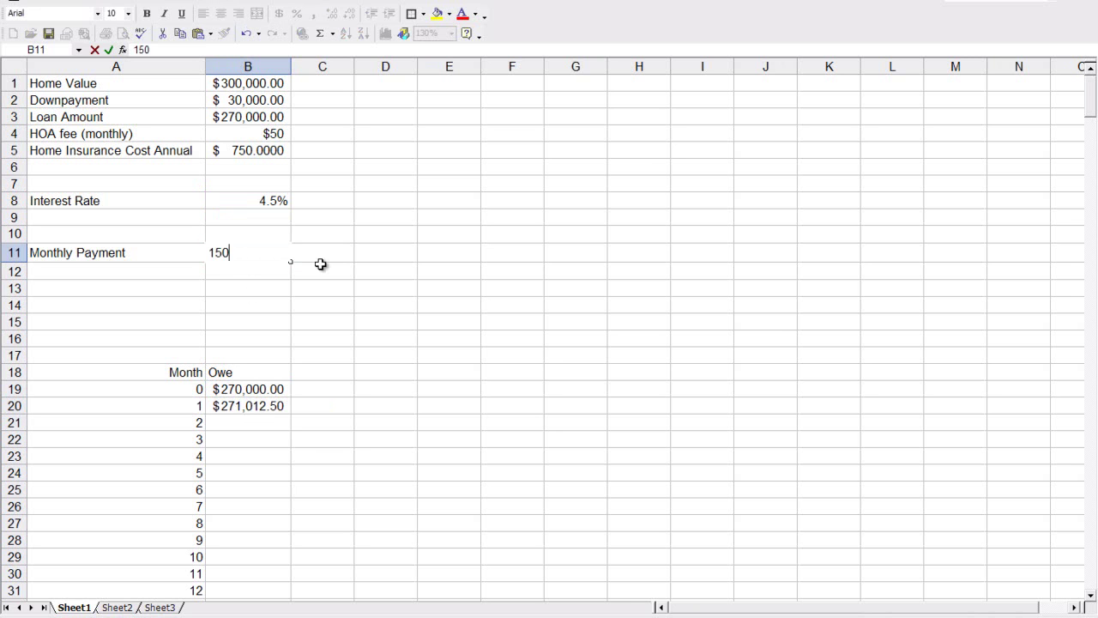
text(0)
key(Return)
key(Up)
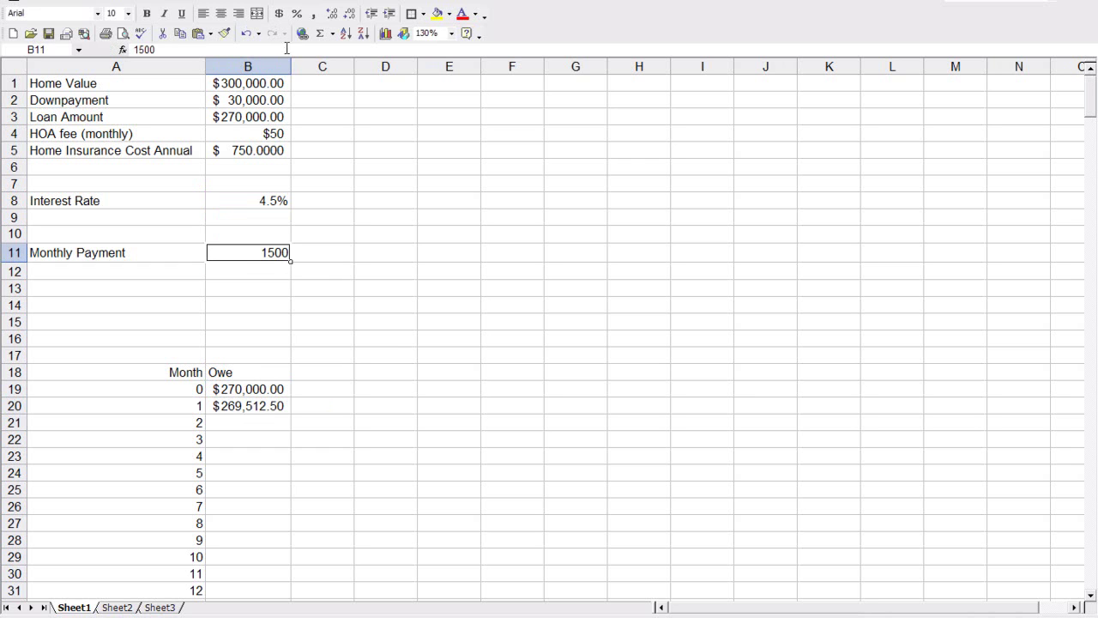
click(278, 15)
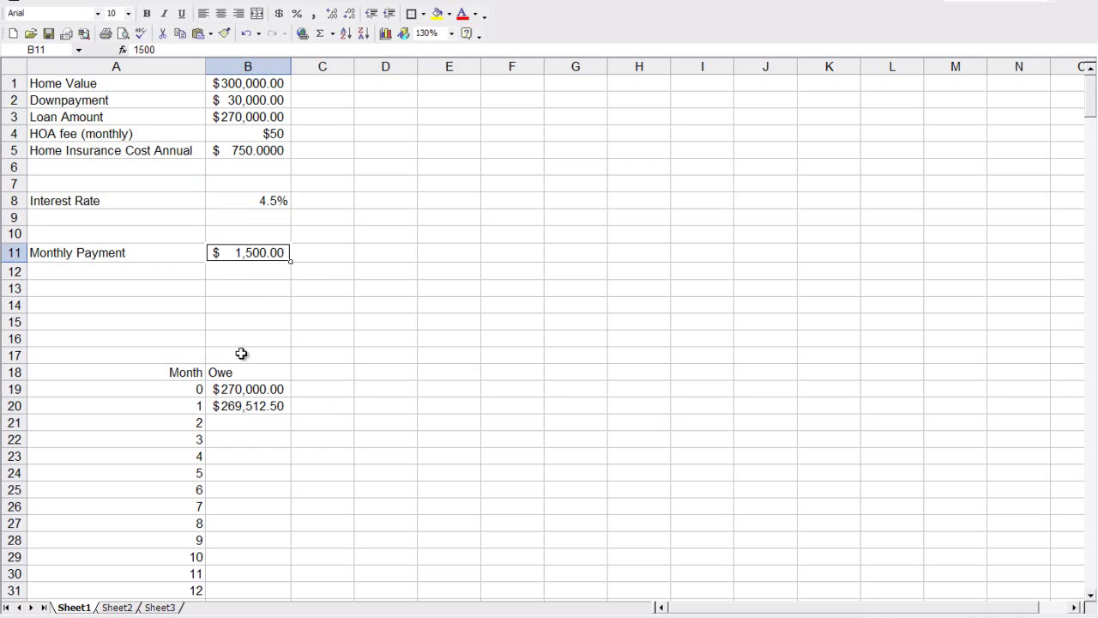
Extend the label in A11 to "Monthly Payment (P+I)"
click(271, 388)
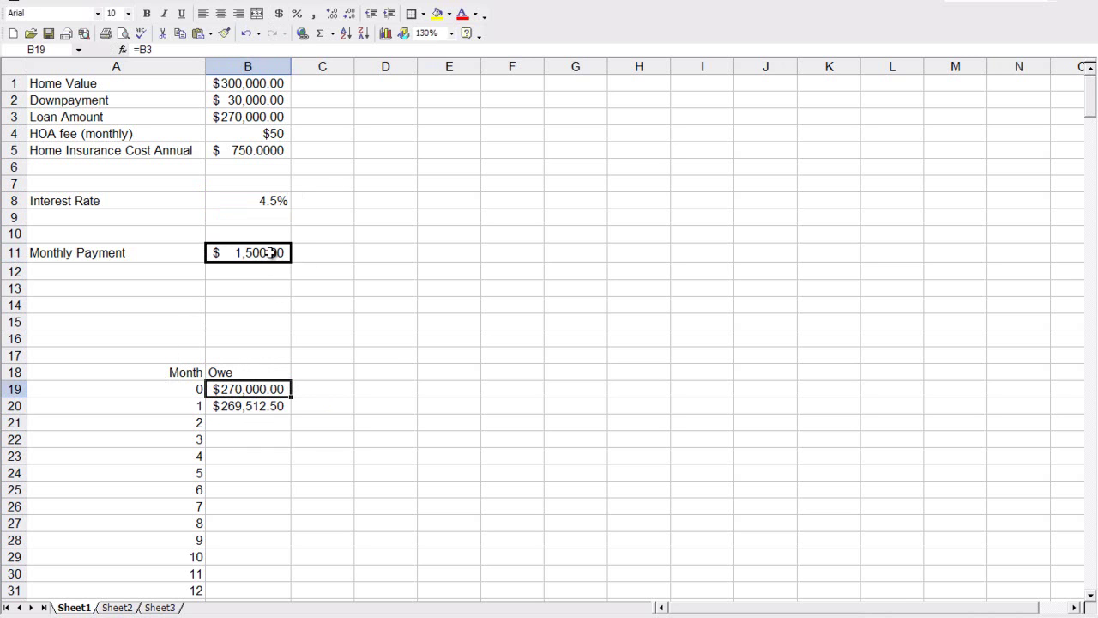
click(144, 255)
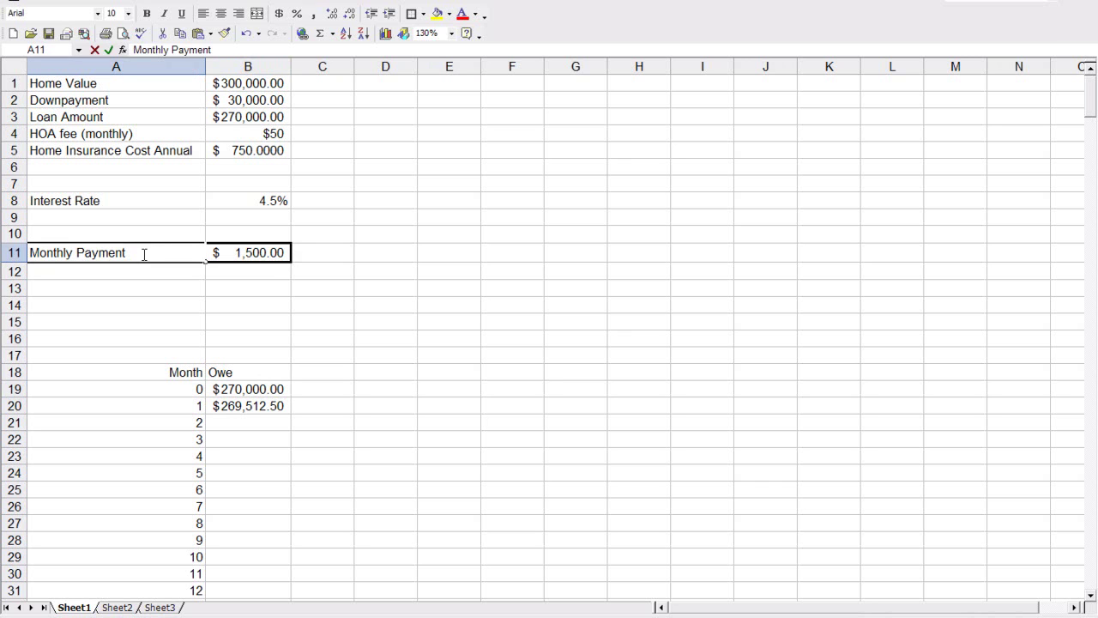
double_click(144, 254)
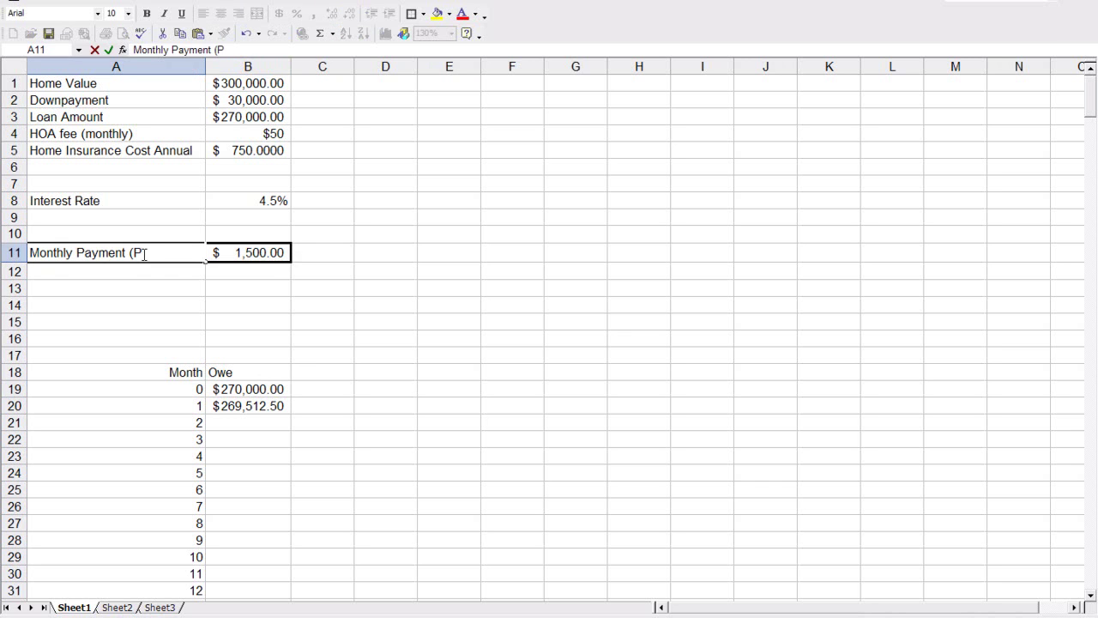
text((P+I))
key(Return)
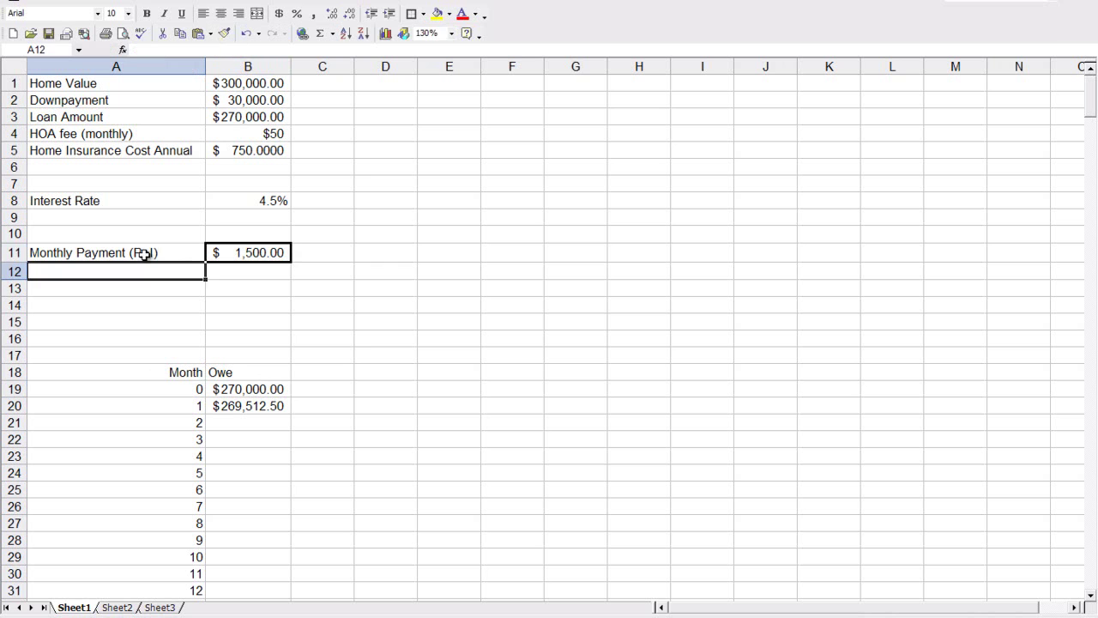
Fill the month 1 balance formula, written as =B19-B$11+B$8/12*B19, down to month 360 in B379 and widen column B
click(276, 407)
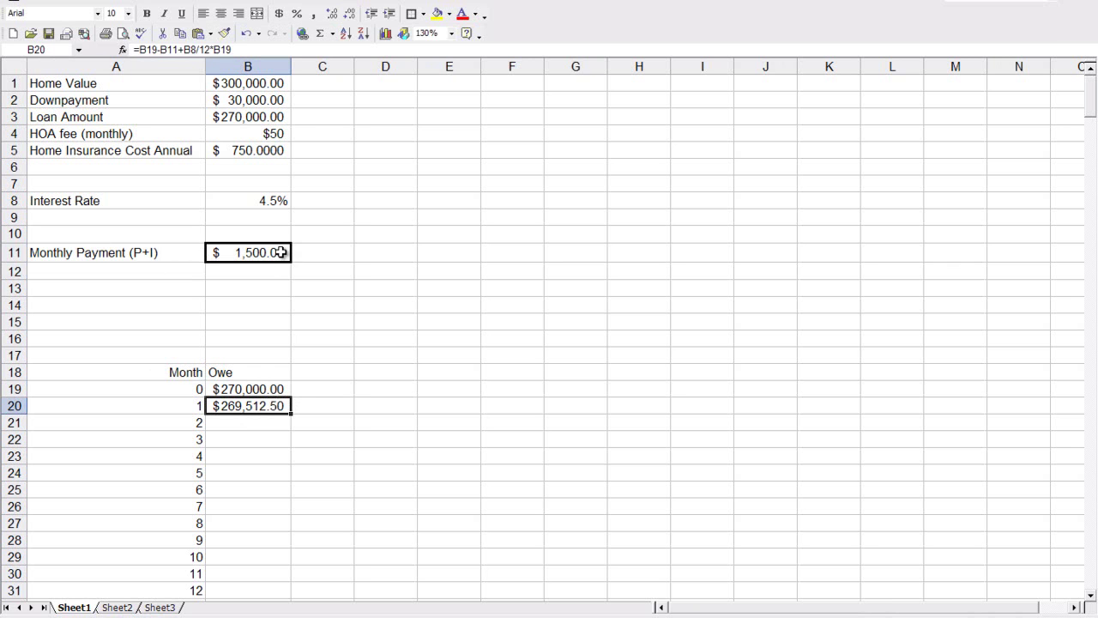
scroll(270, 386, down, 1)
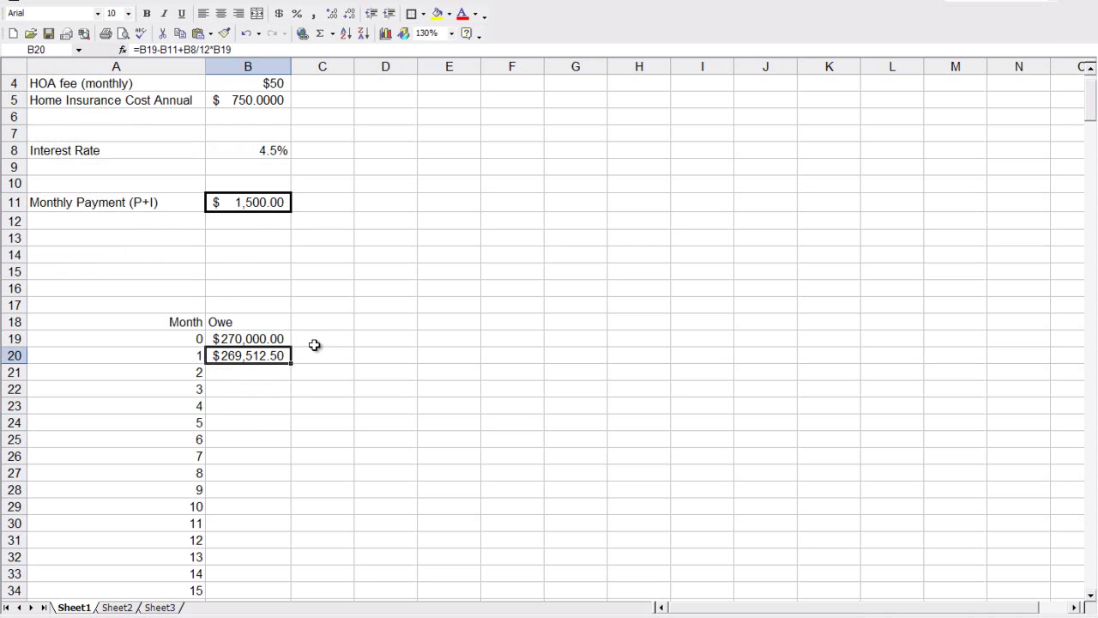
drag(267, 335, 269, 356)
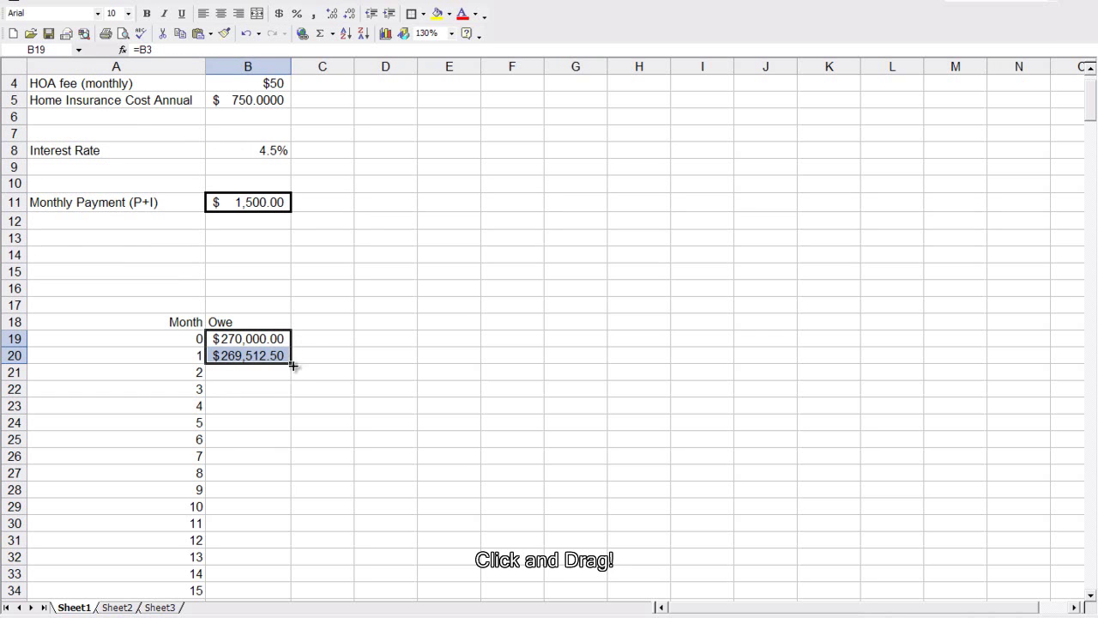
drag(290, 363, 300, 543)
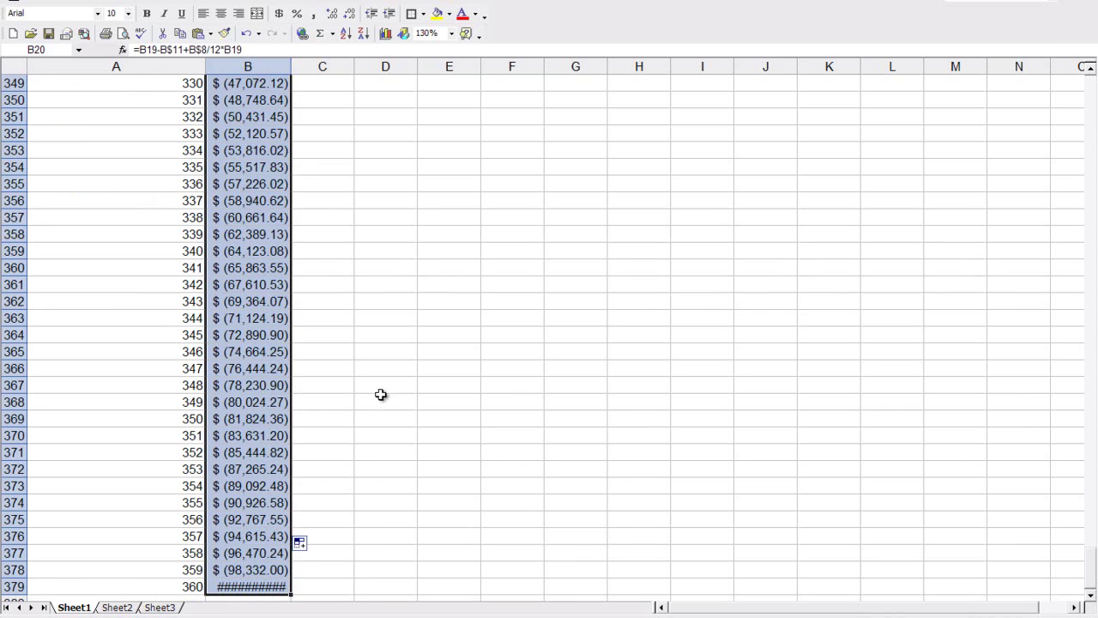
click(247, 584)
drag(289, 64, 302, 64)
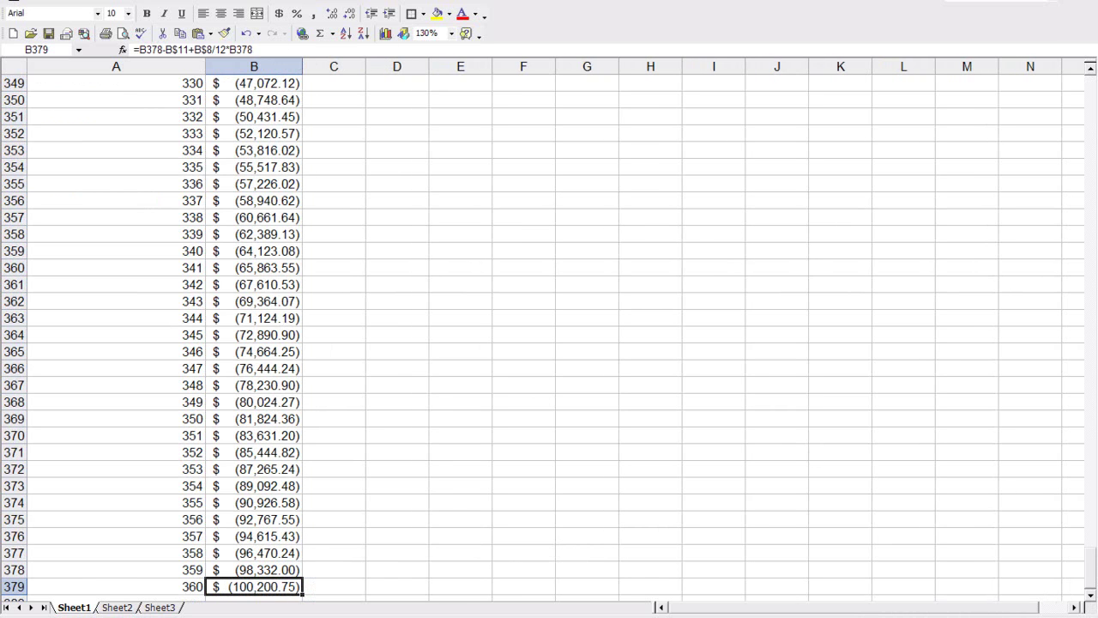
drag(1093, 559, 1083, 49)
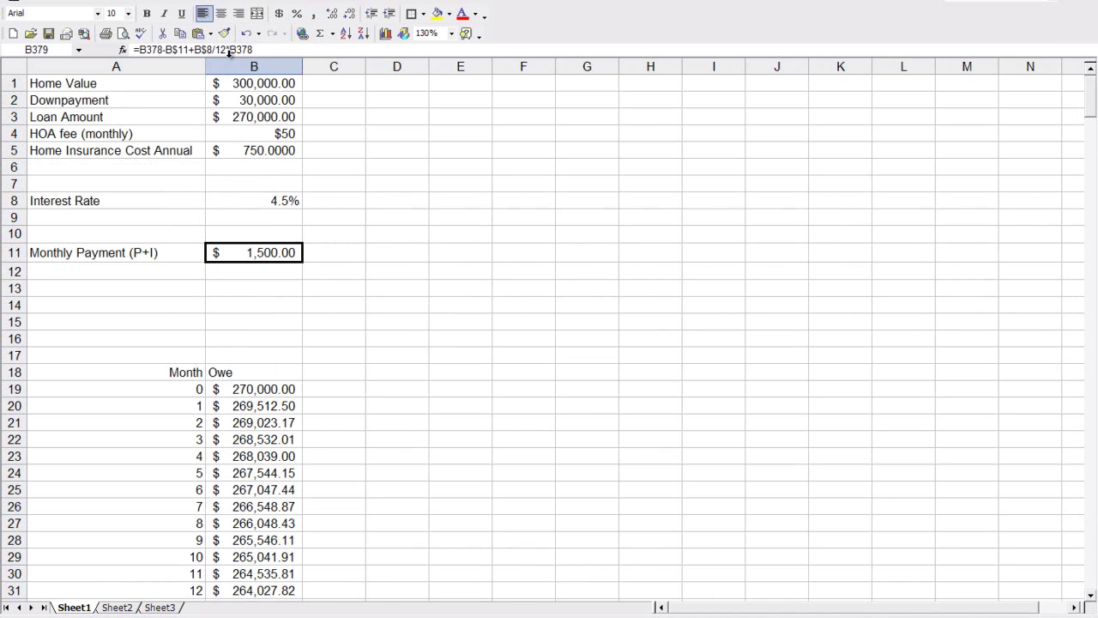
click(215, 2)
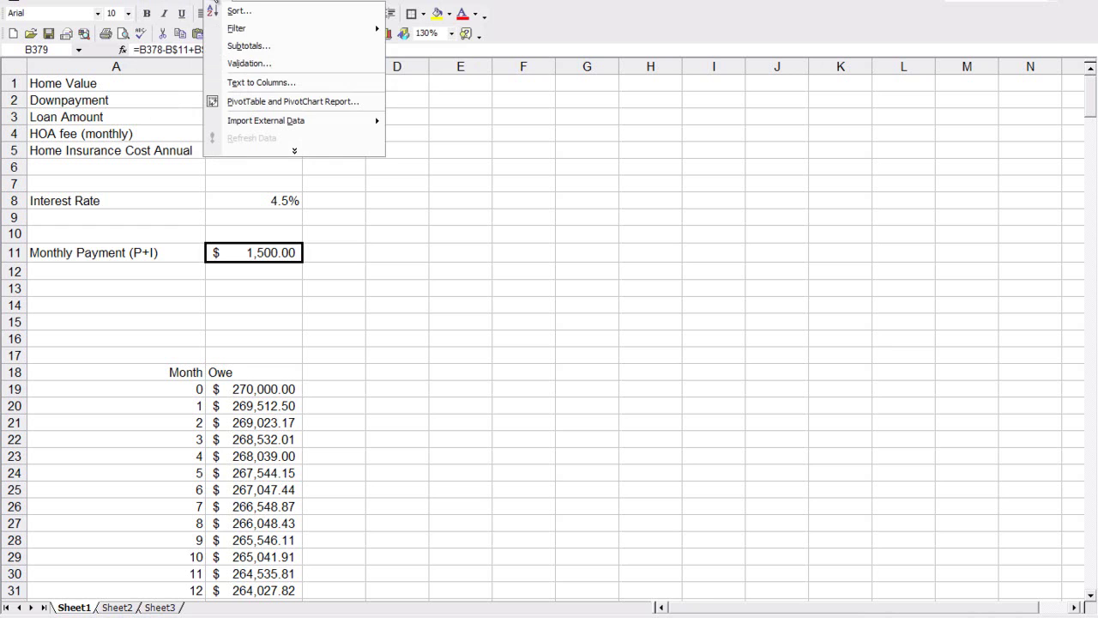
mouse_move(195, 2)
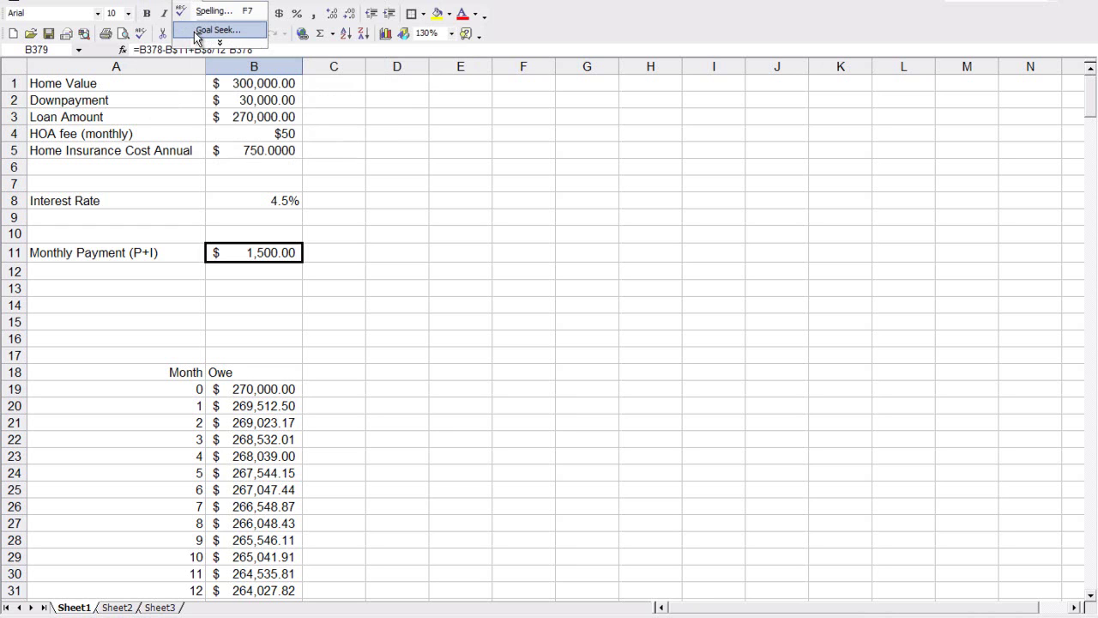
click(187, 3)
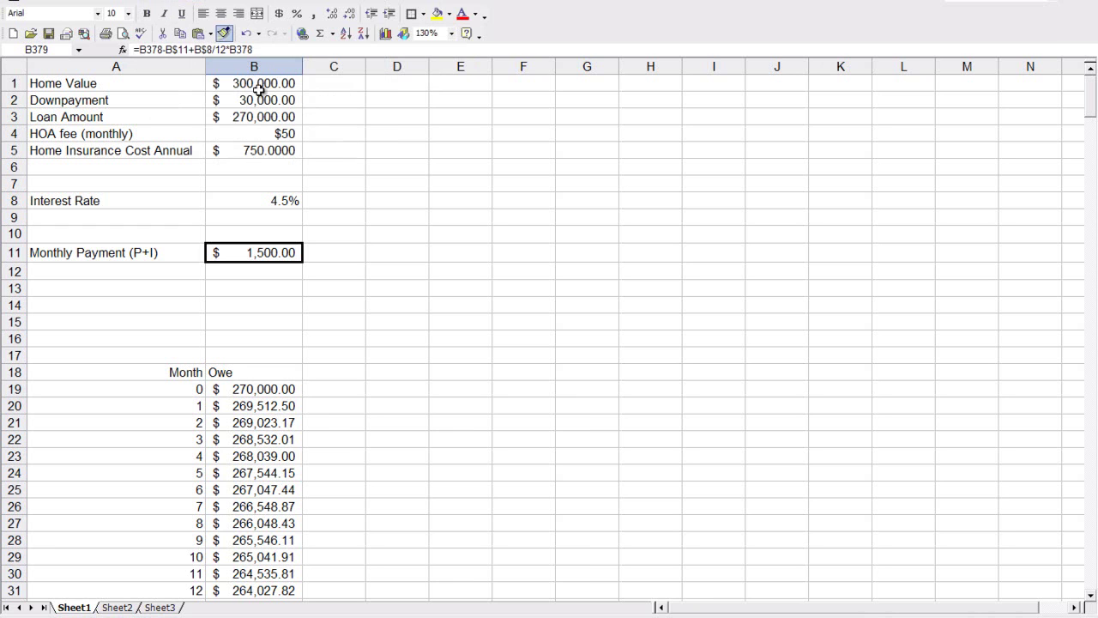
drag(1095, 102, 1093, 575)
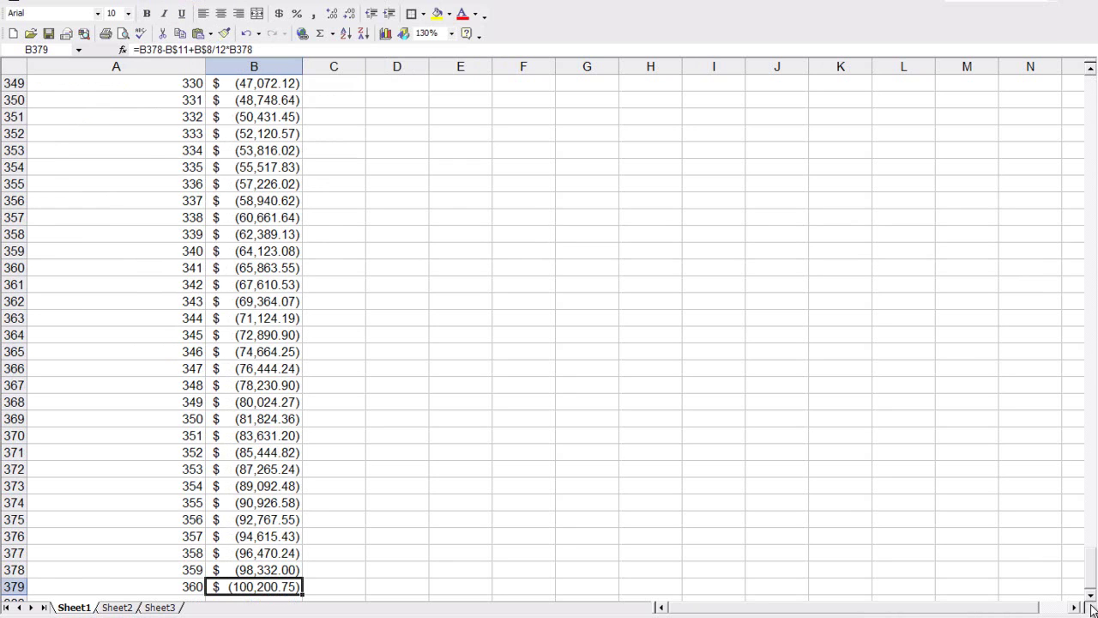
Run Goal Seek to bring the month 360 balance in B379 to 0 by changing the monthly payment in B11
click(184, 3)
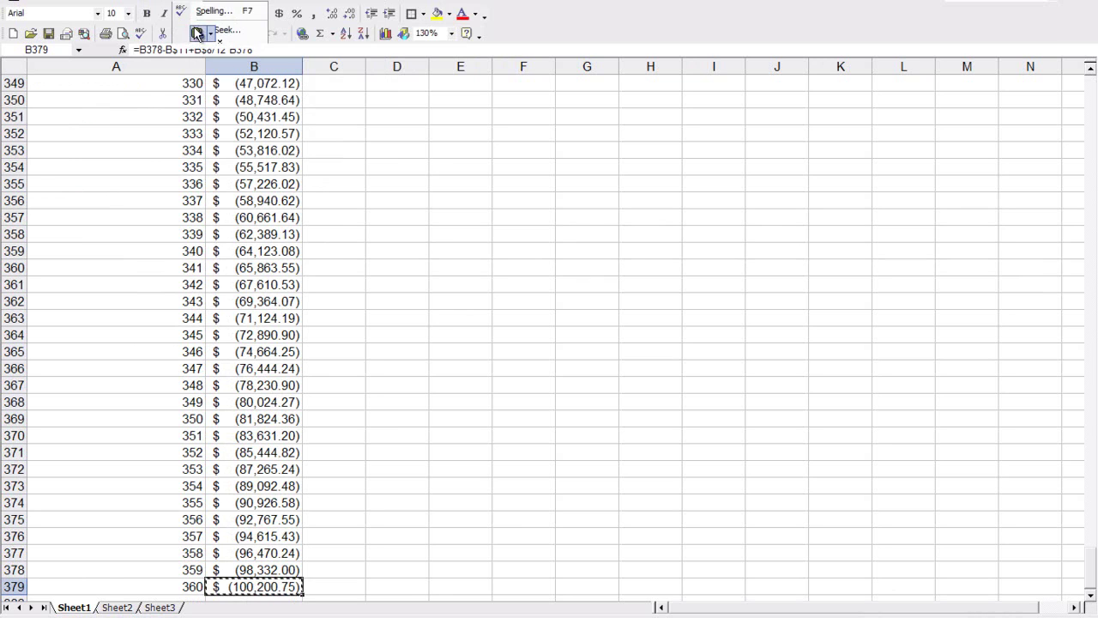
click(196, 32)
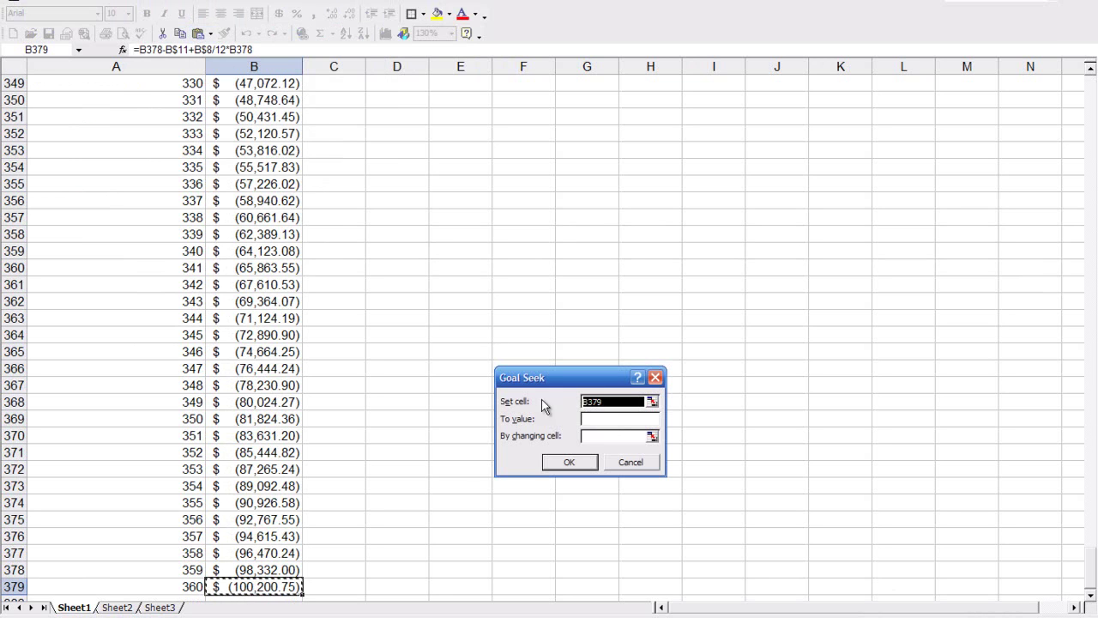
click(601, 416)
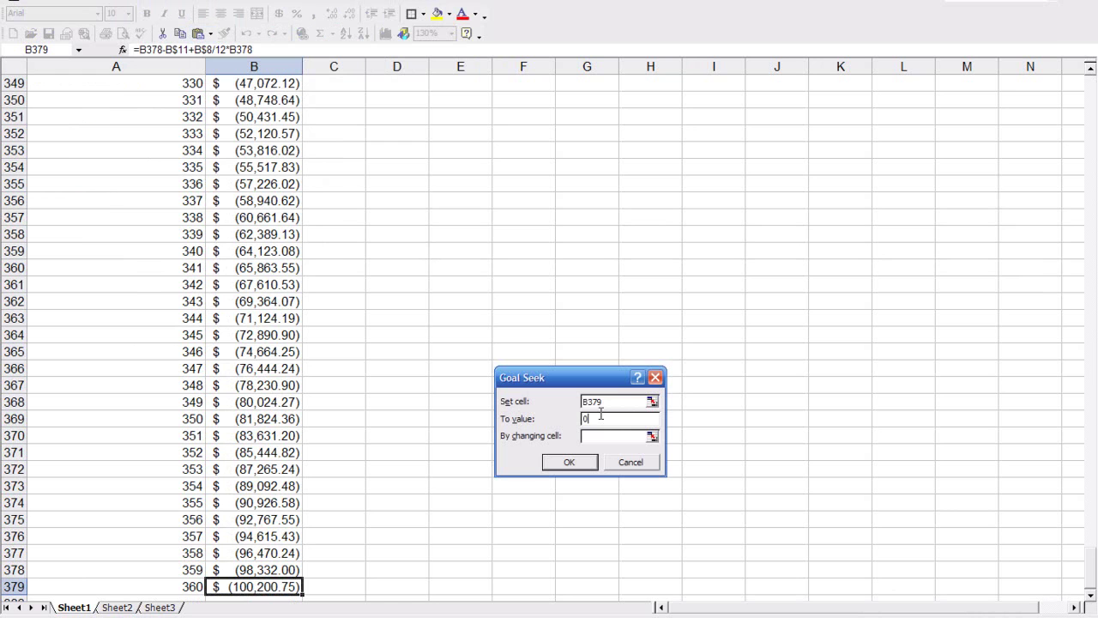
click(653, 437)
drag(1095, 571, 1095, 86)
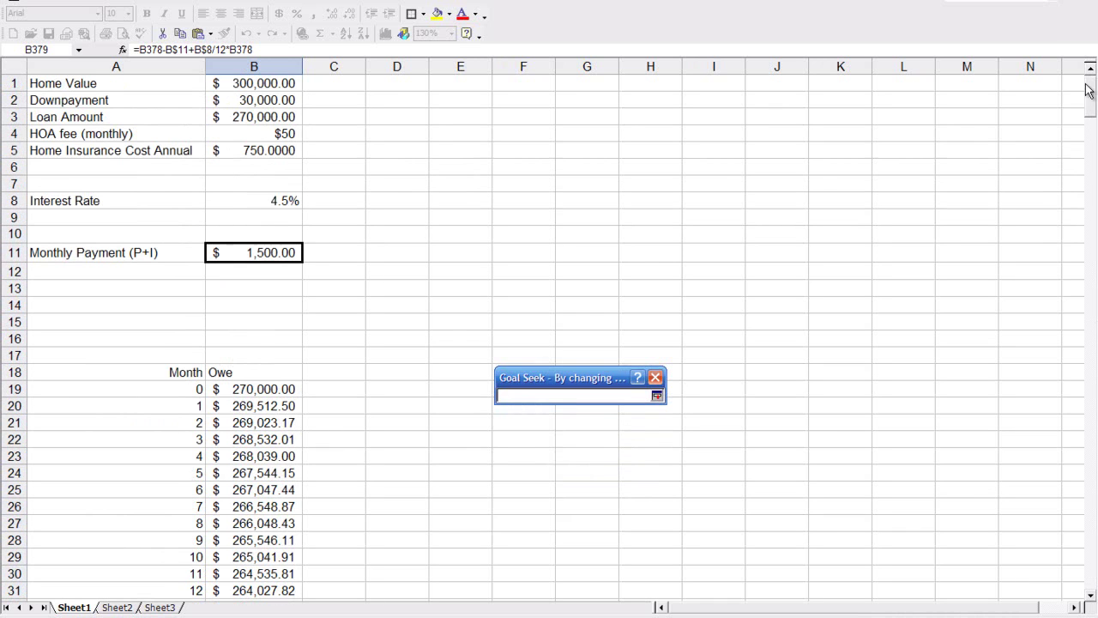
click(273, 251)
click(657, 396)
click(570, 466)
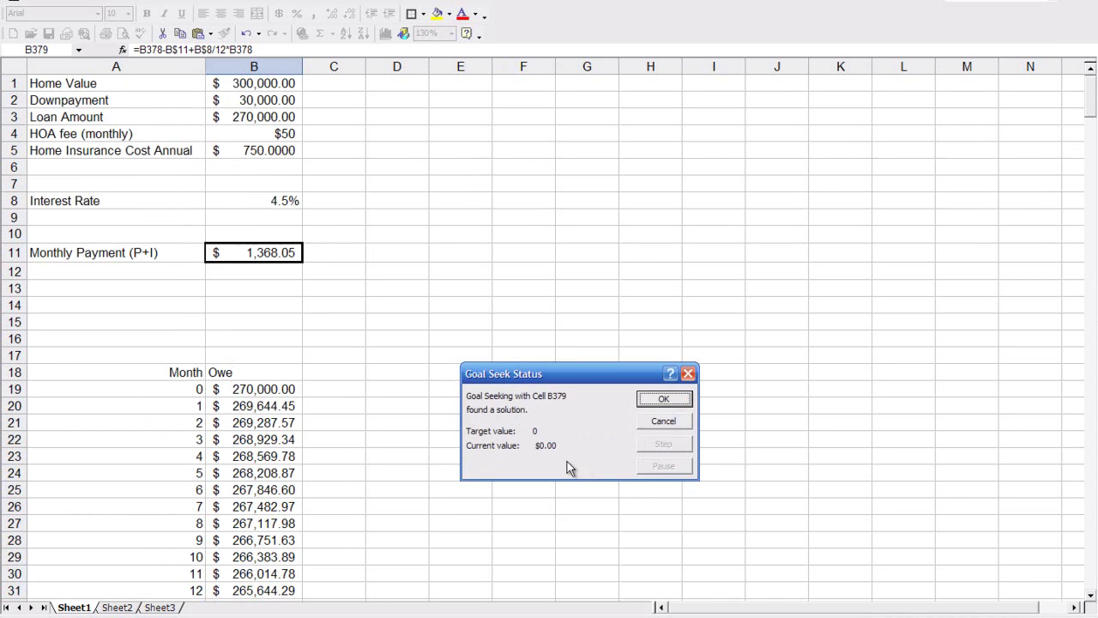
click(663, 398)
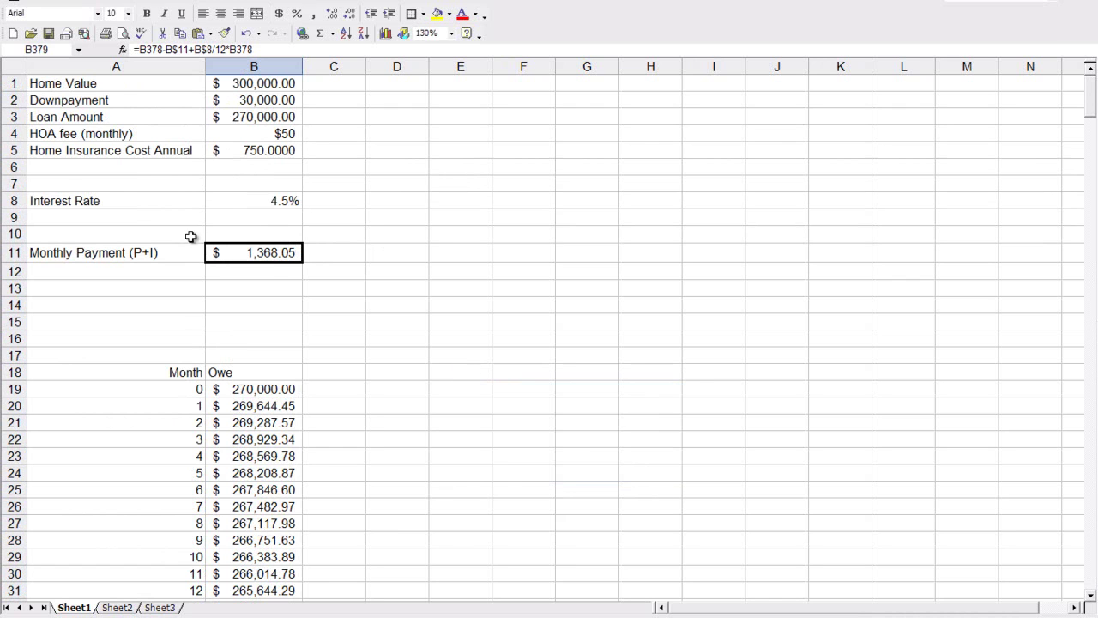
Round the monthly payment in B11 to 1368
click(266, 251)
text(1368)
key(Return)
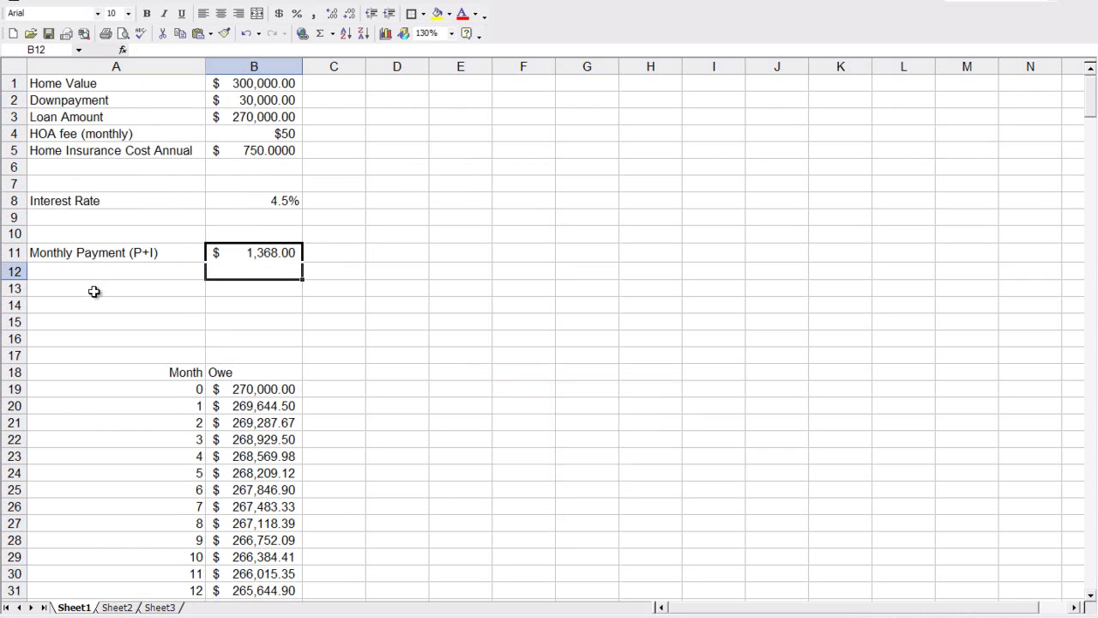
Add the column heading "% Interest" in C18 beside the Owe heading
click(259, 252)
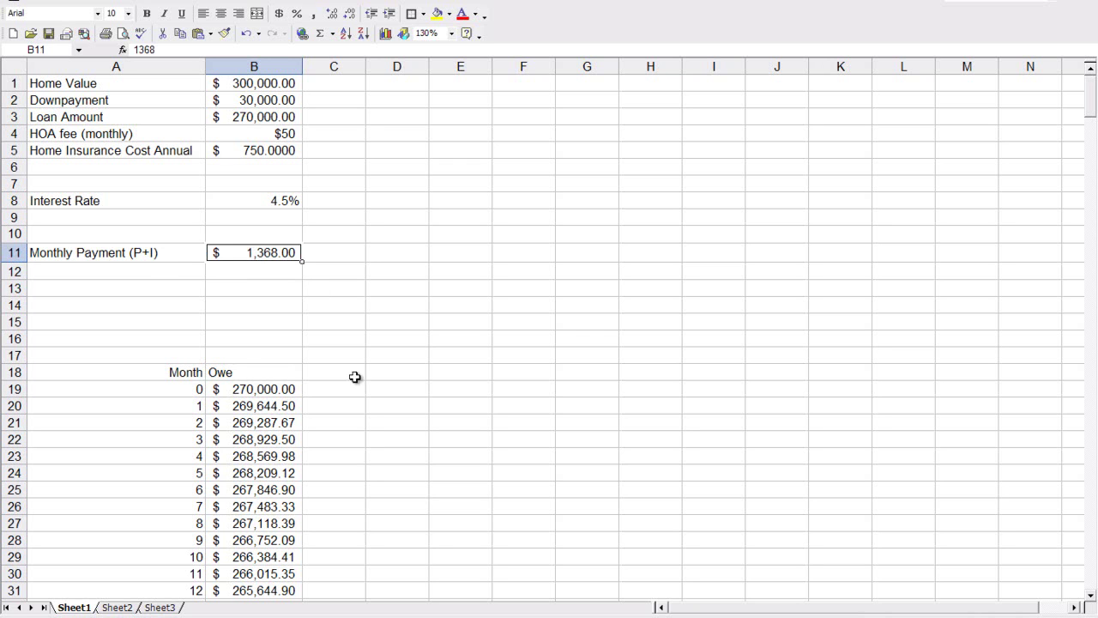
key(ctrl+c)
click(352, 393)
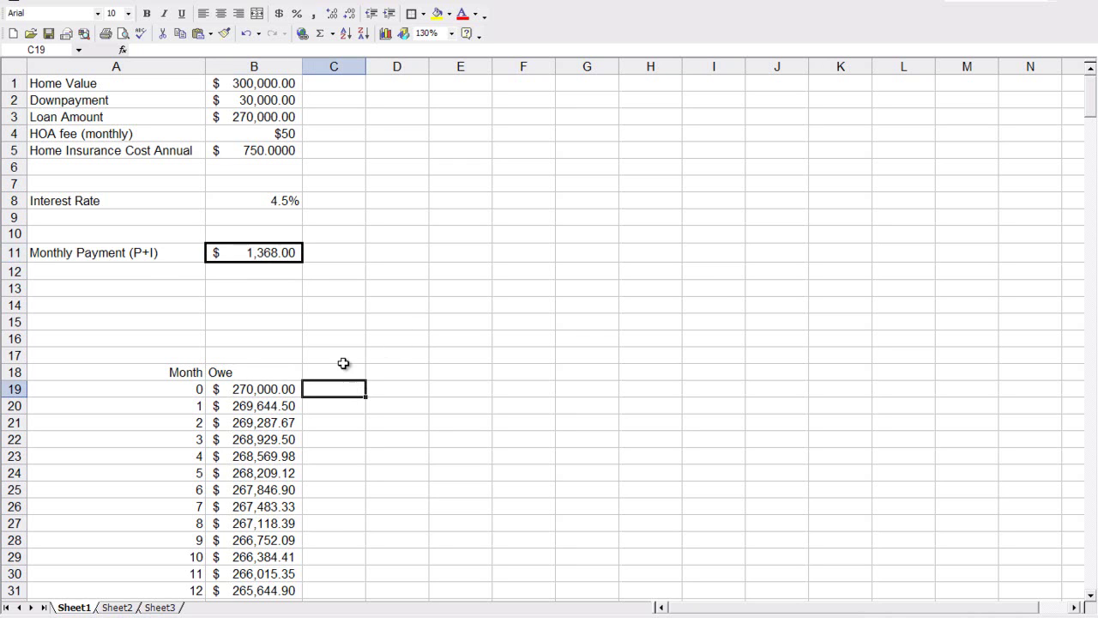
click(344, 361)
click(338, 376)
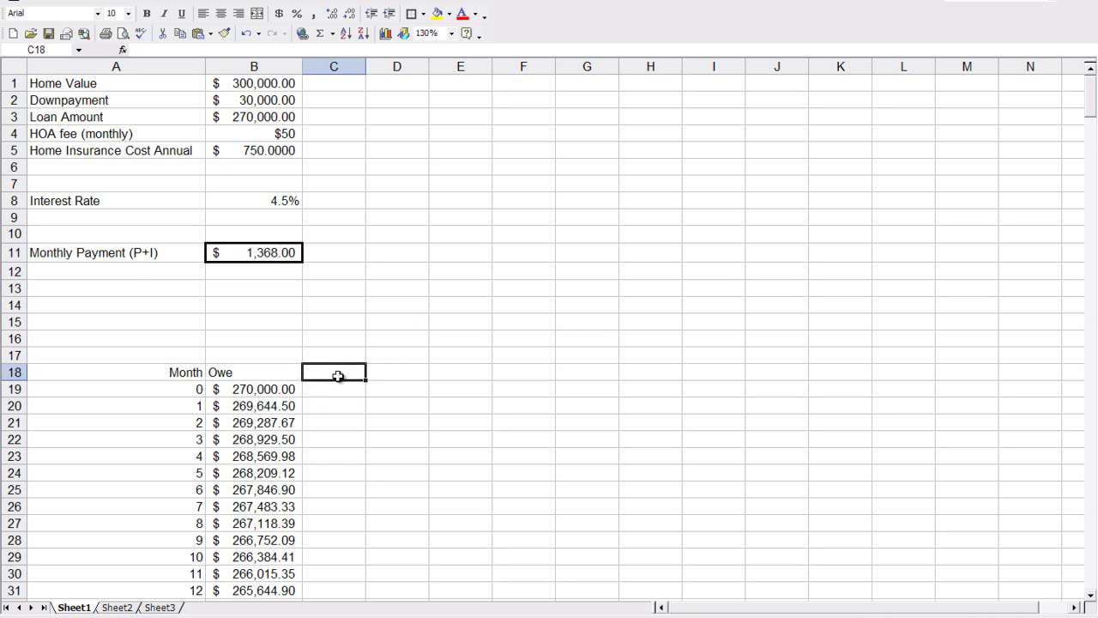
double_click(338, 376)
text(In)
key(BackSpace)
key(BackSpace)
text(% Interest)
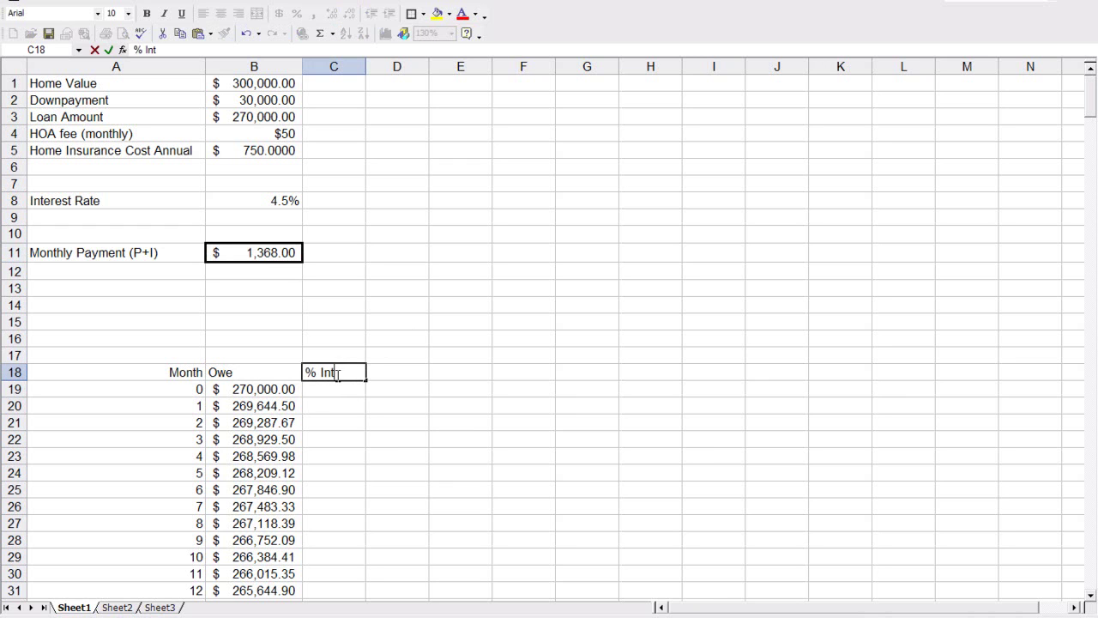
key(Return)
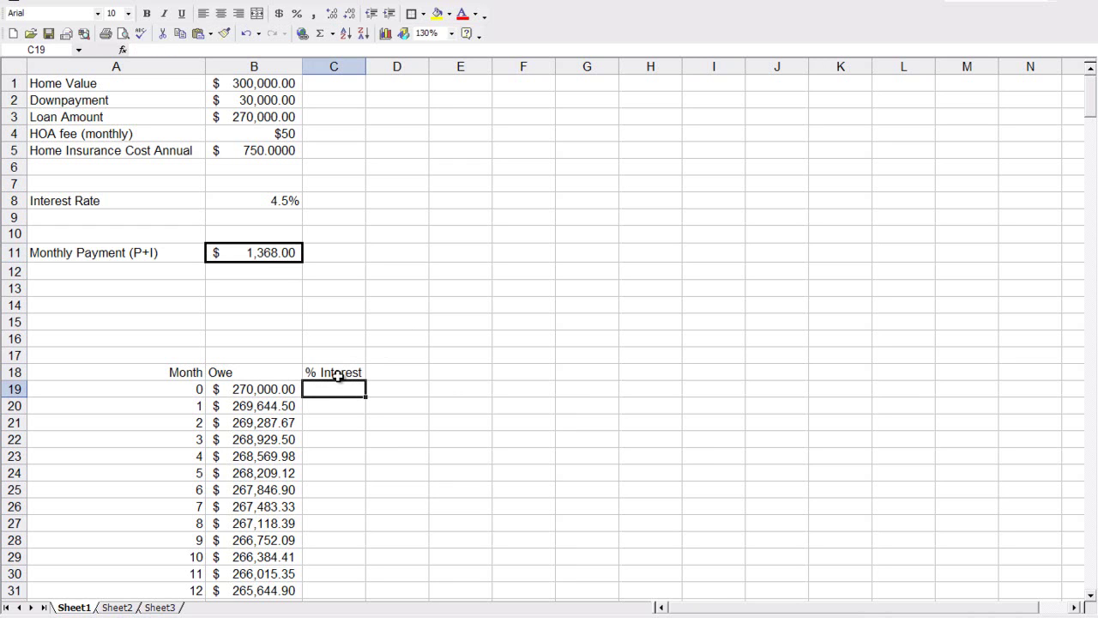
Calculate the month 1 interest in C20 with the formula =B$11-(B19-B20)
key(Down)
text(=)
click(253, 245)
click(146, 49)
text($11-)
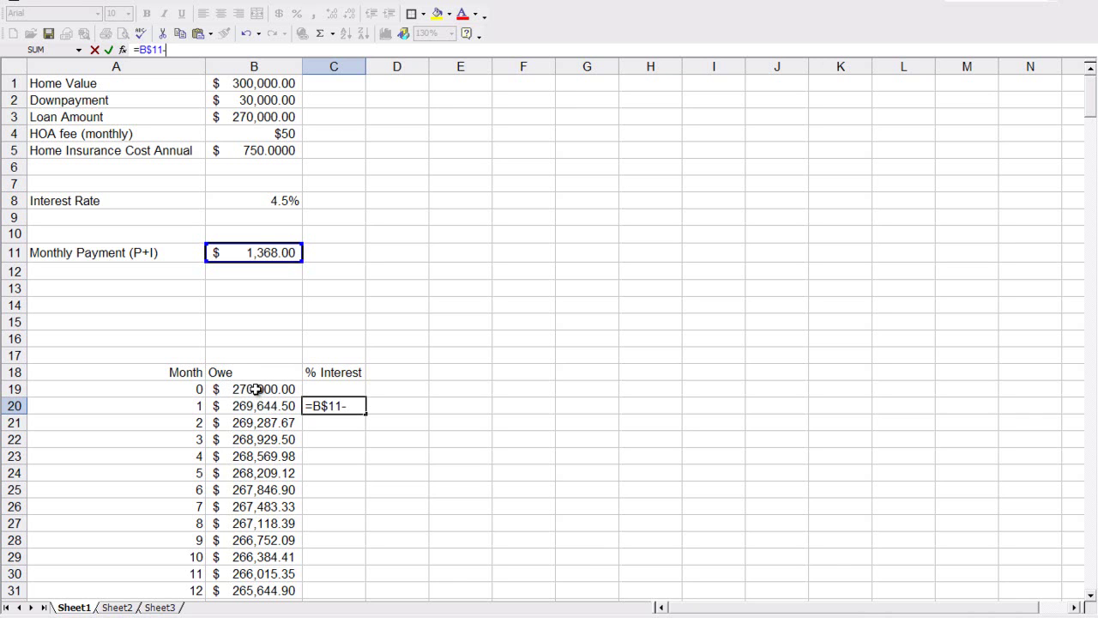
click(255, 391)
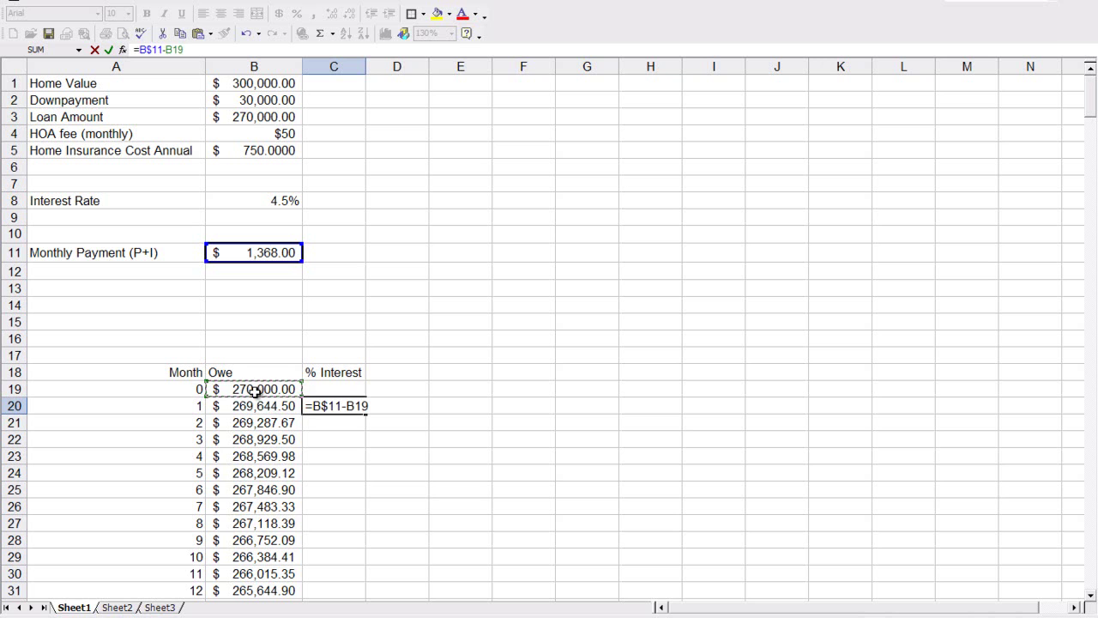
click(167, 50)
text(()
click(247, 405)
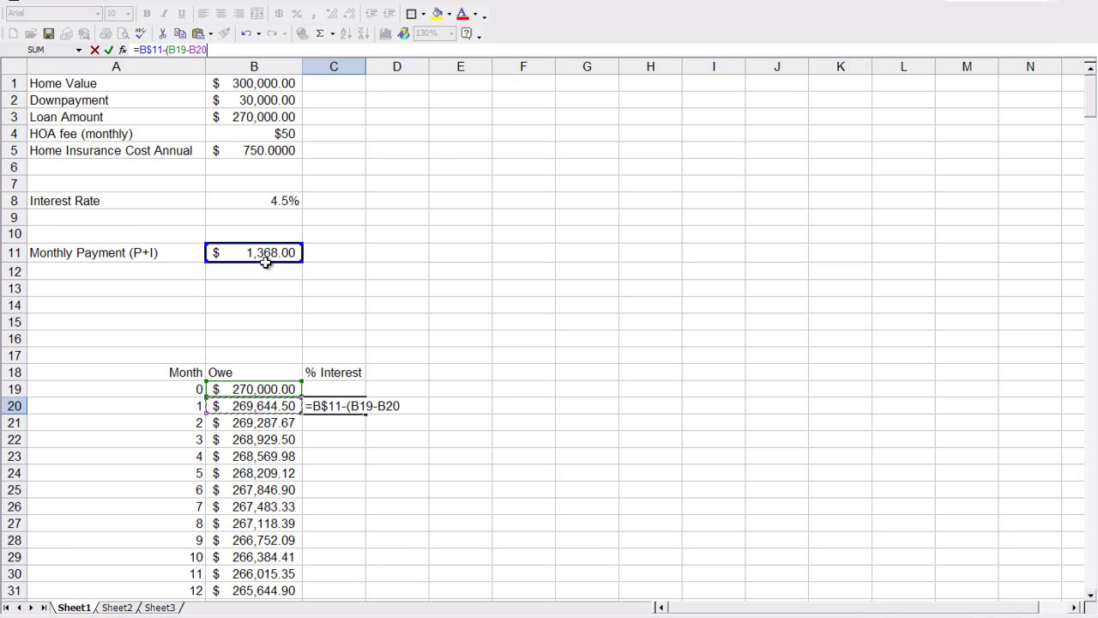
text())
key(Return)
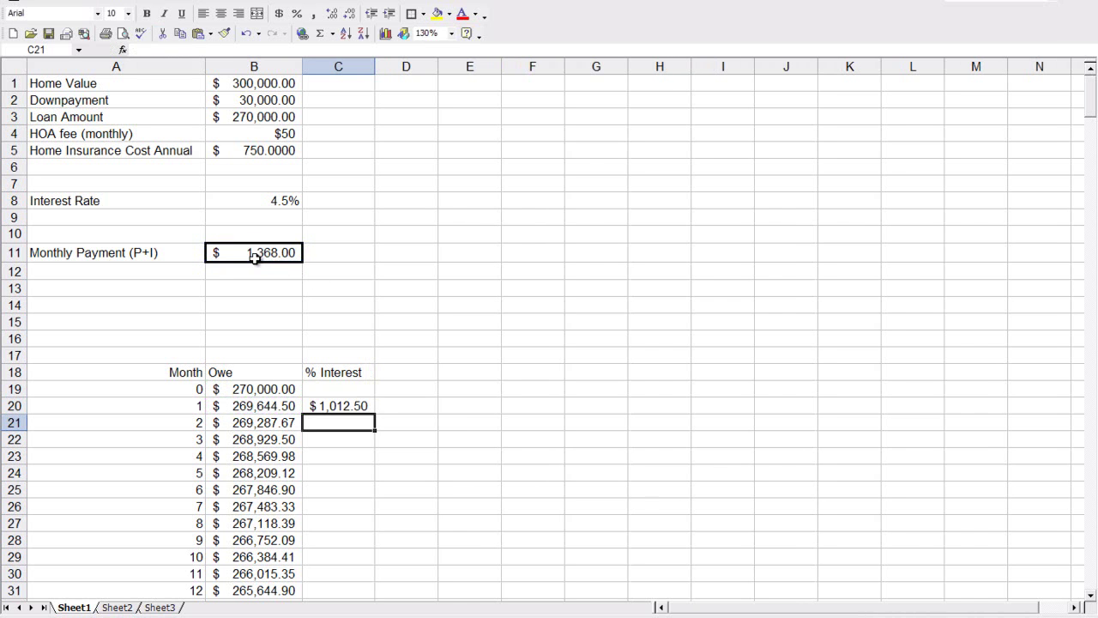
Change the C20 formula to a share of the monthly payment, written as =(B$11-(B19-B20))/B$11
click(362, 405)
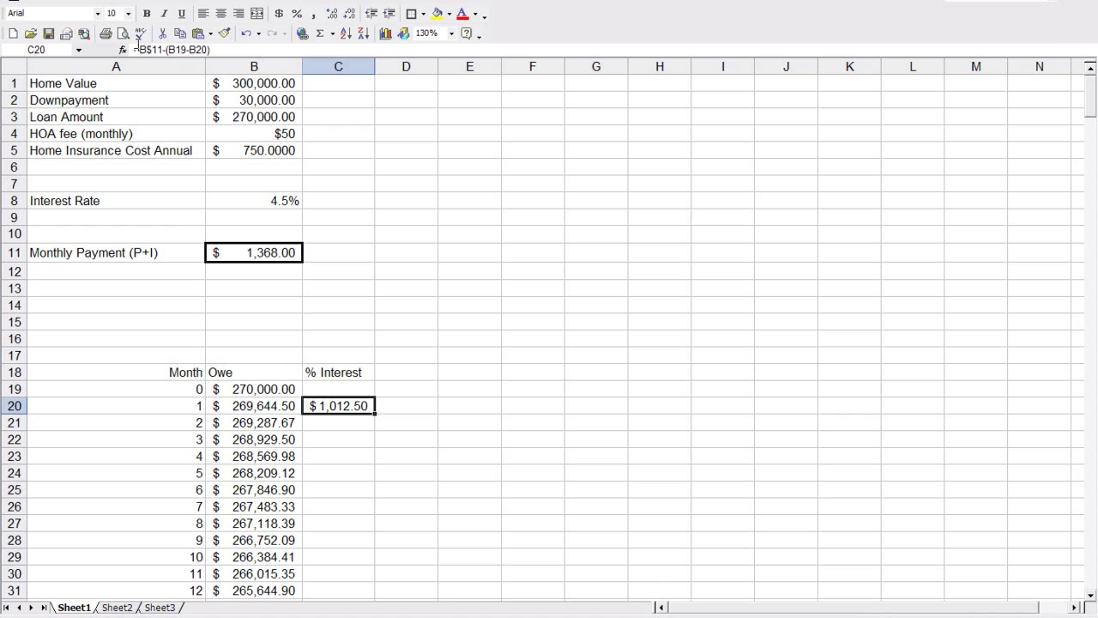
click(138, 50)
text(()
key(End)
text()/)
click(258, 252)
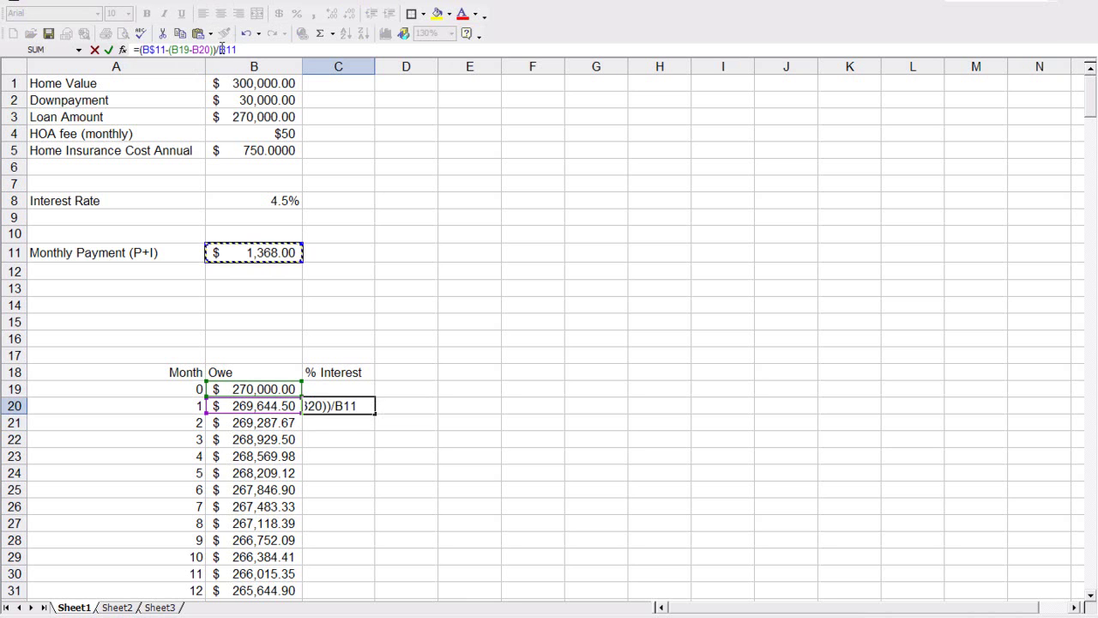
text($)
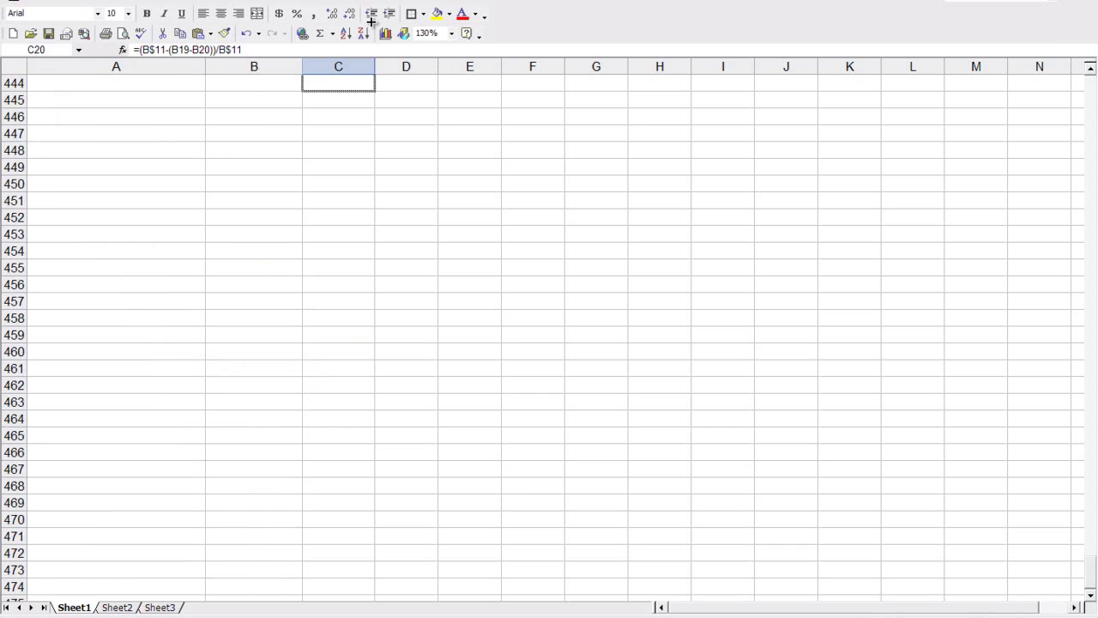
Fill the C20 interest formula, shown as whole percentages, down to month 360 in C379 and review the column back to month 1
drag(373, 20, 336, 421)
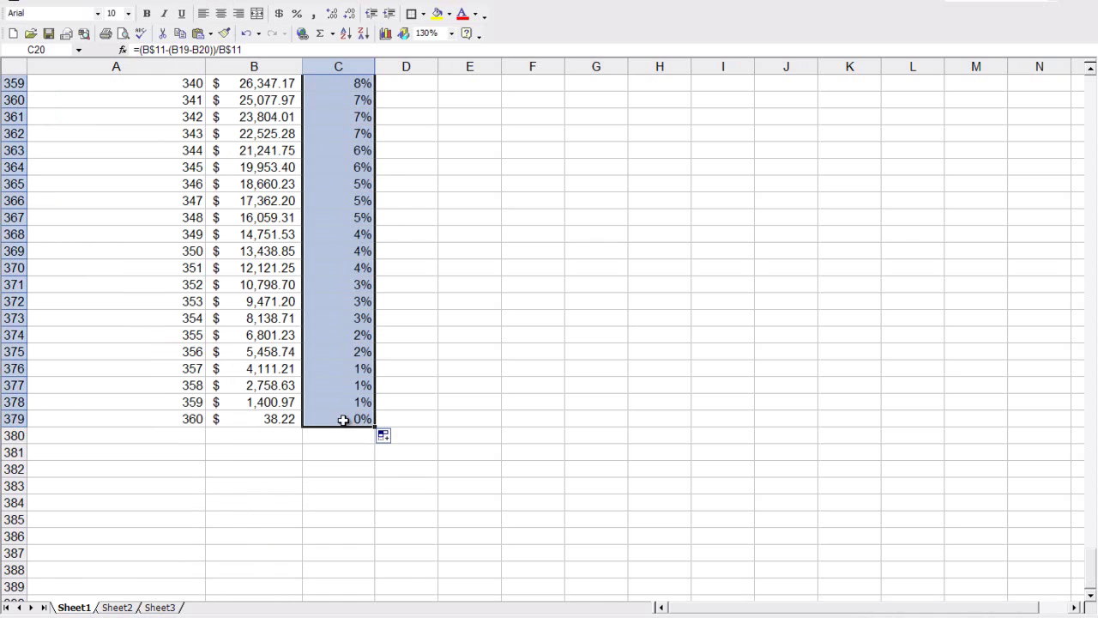
scroll(352, 390, up, 18)
scroll(351, 387, up, 20)
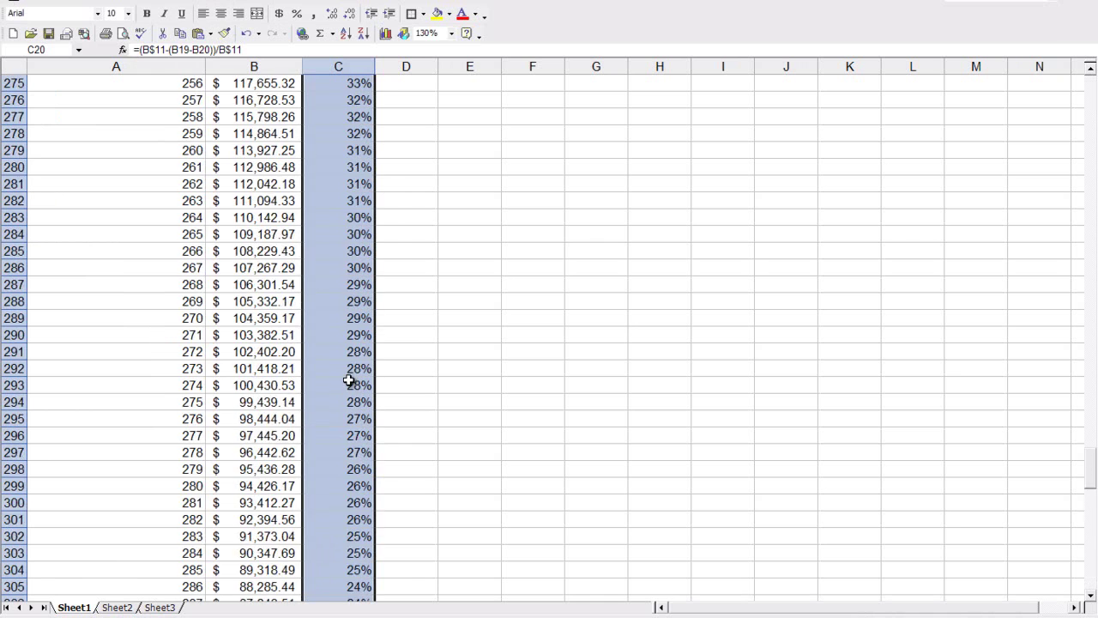
scroll(365, 305, up, 20)
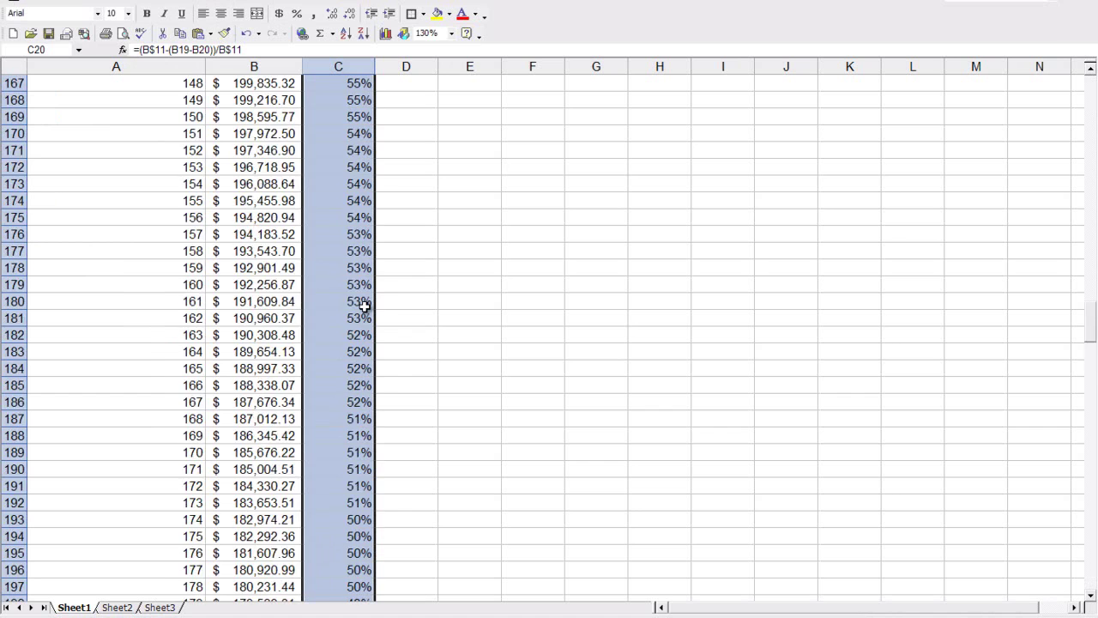
scroll(365, 305, up, 20)
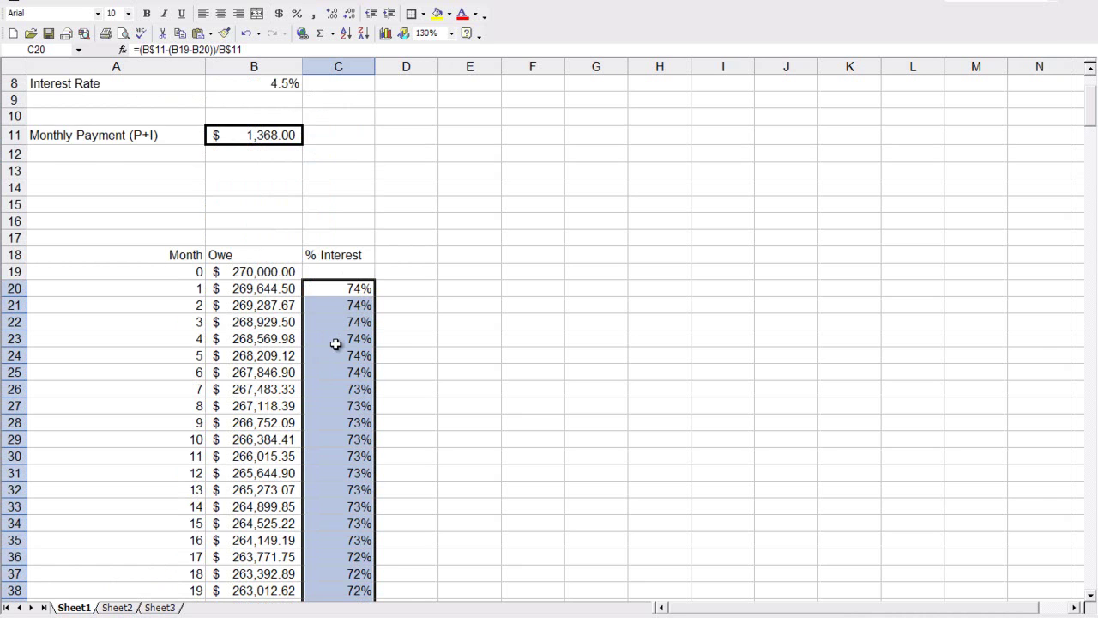
scroll(337, 346, down, 2)
scroll(336, 345, up, 5)
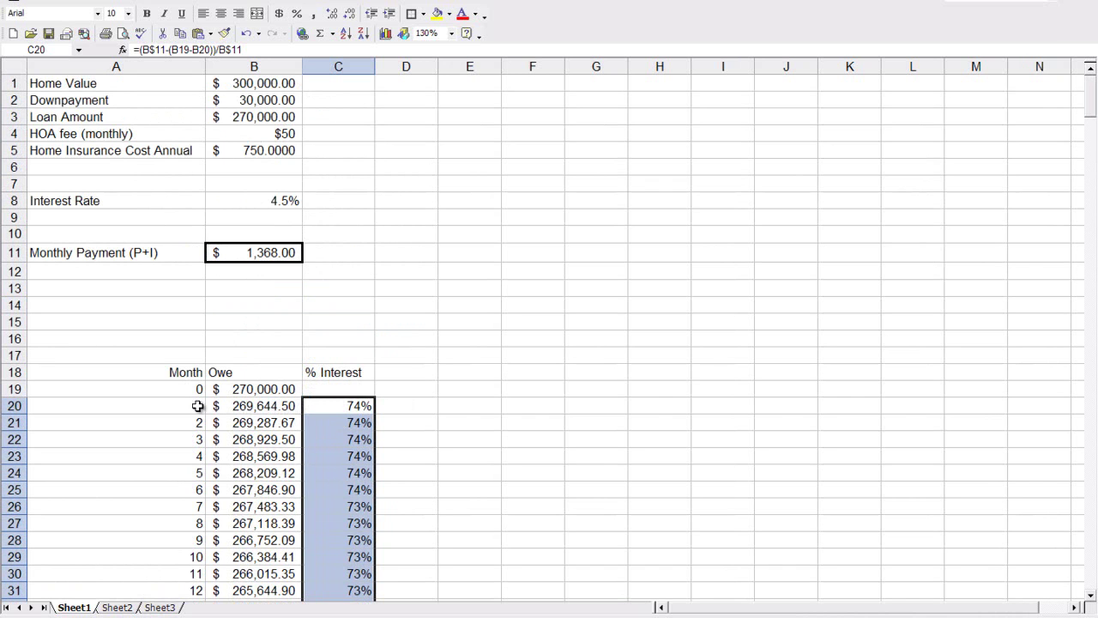
drag(189, 405, 348, 405)
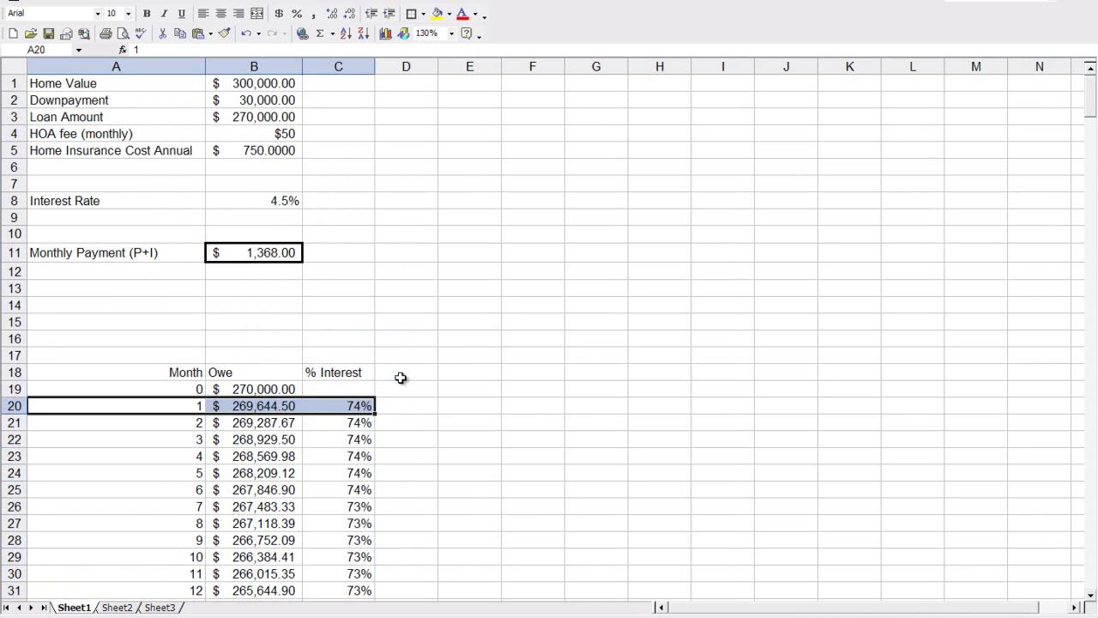
Enter the label "Income" in A12 and look up the 2012 tax brackets page in the web browser
click(146, 284)
click(138, 270)
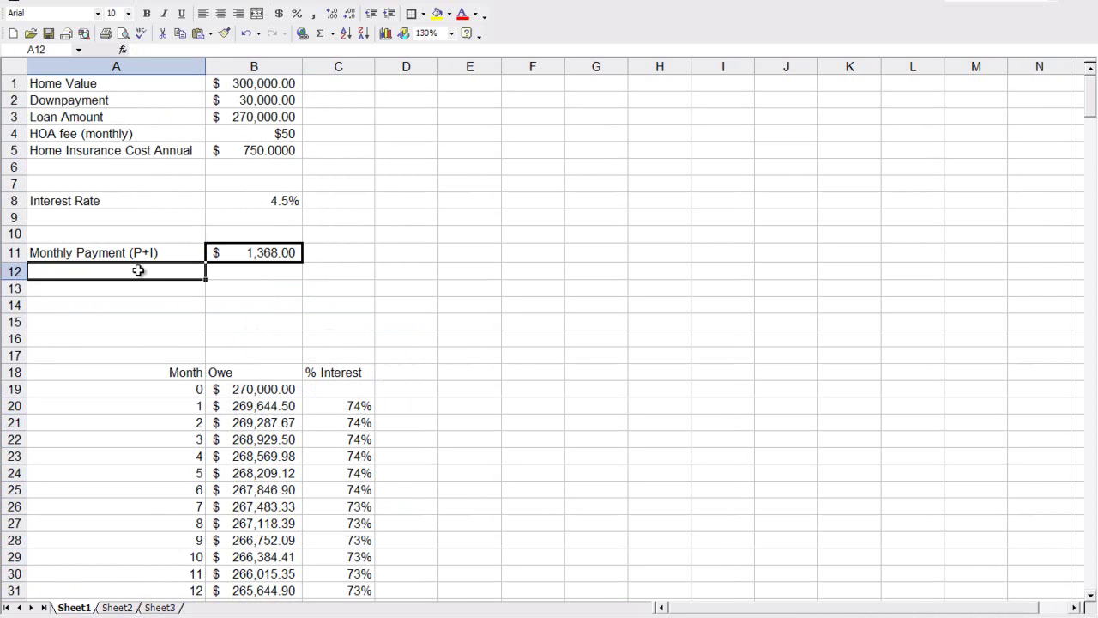
text(Income)
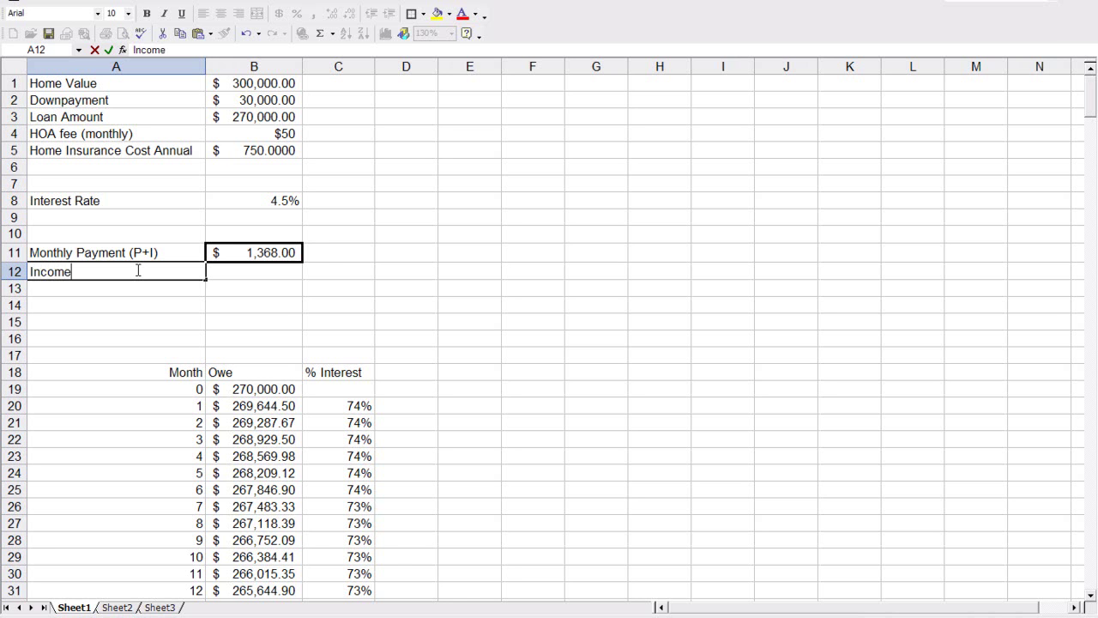
key(Return)
key(alt+Tab)
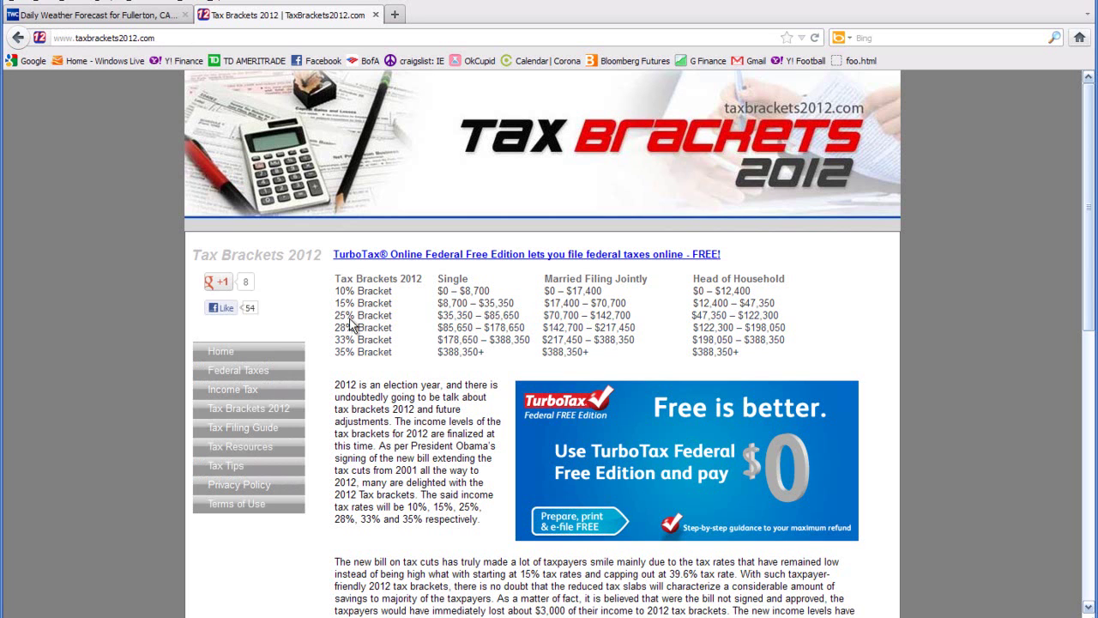
key(alt+Tab)
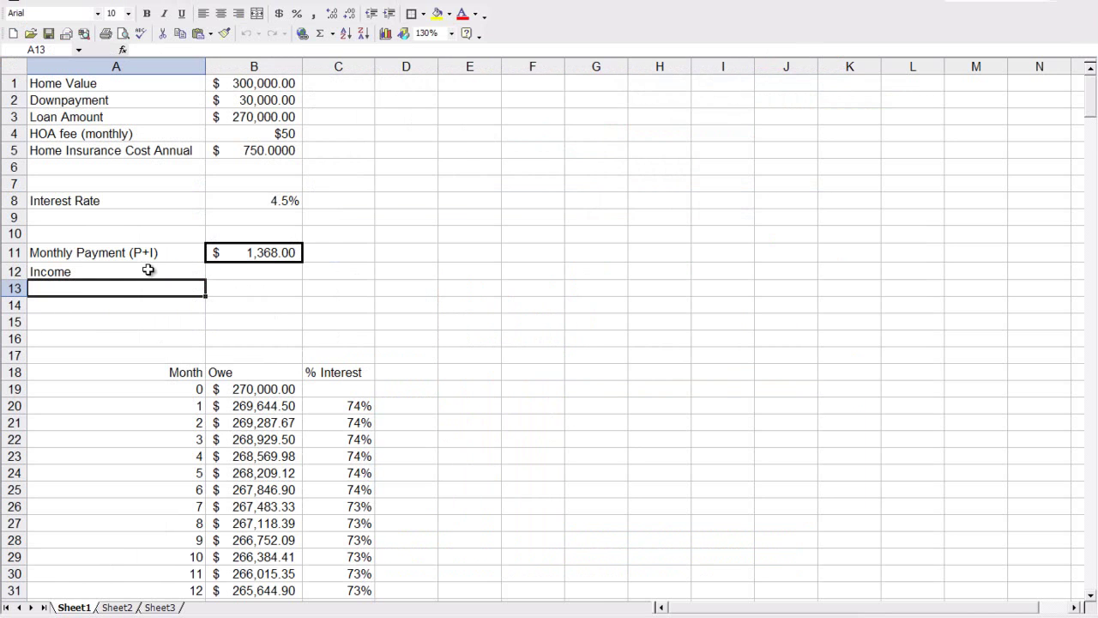
Complete the A12 label as "Income Tax" and enter a rate of 25% in B12
click(122, 270)
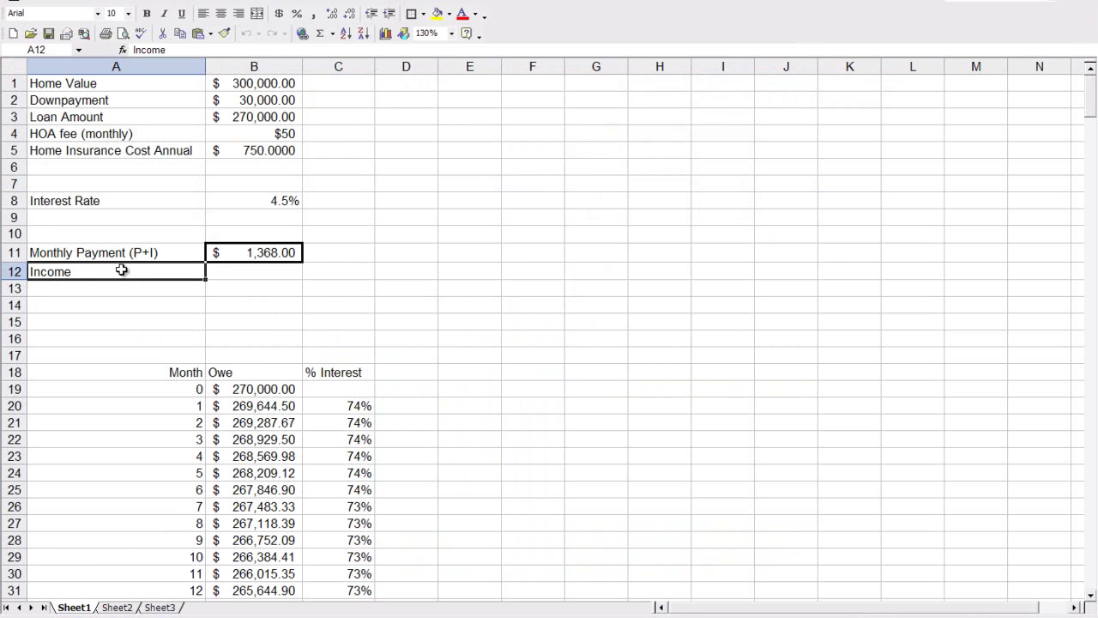
double_click(122, 271)
text(Tax)
key(Return)
Label A13 "Annual deductible Interest" below the Income Tax row
text(Deductable)
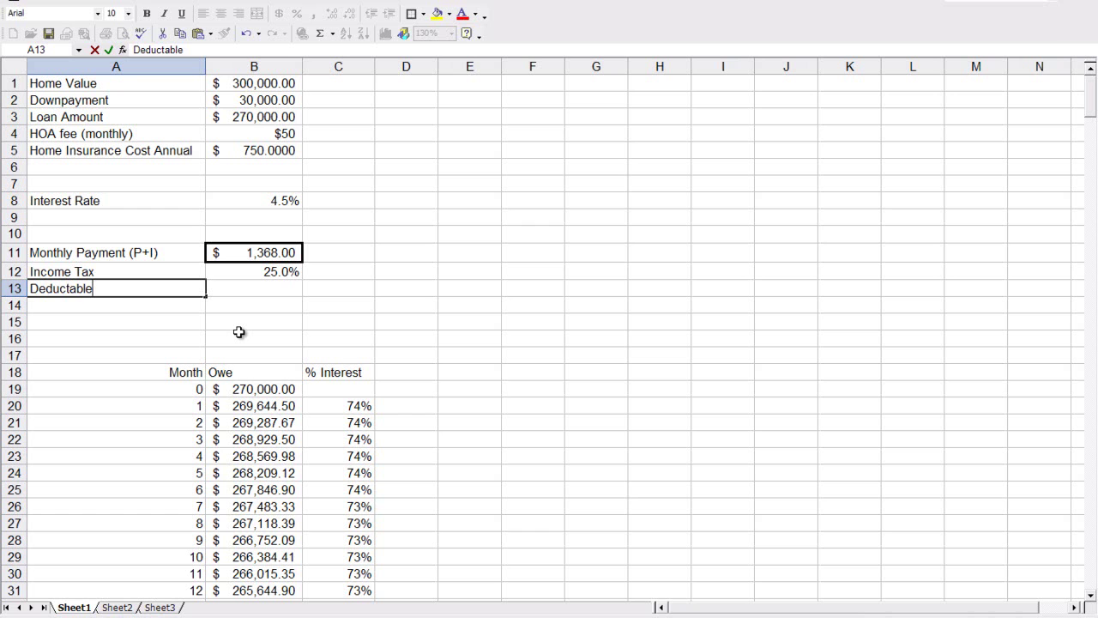
key(BackSpace)
key(BackSpace)
key(BackSpace)
key(BackSpace)
key(BackSpace)
key(BackSpace)
key(BackSpace)
key(BackSpace)
key(BackSpace)
text(Annual de)
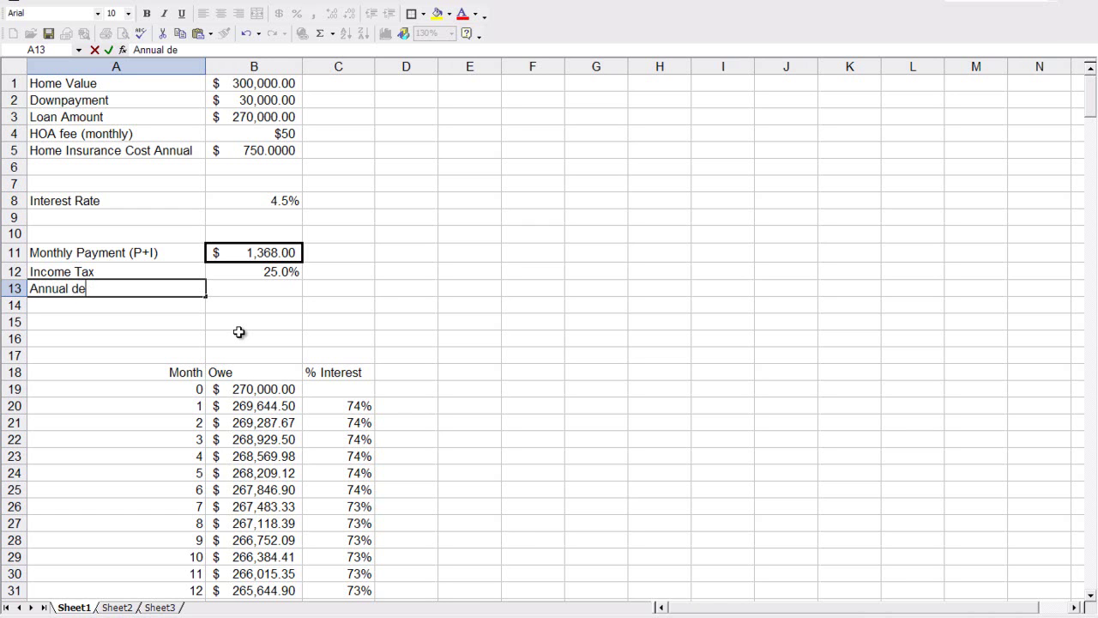
text(ductable )
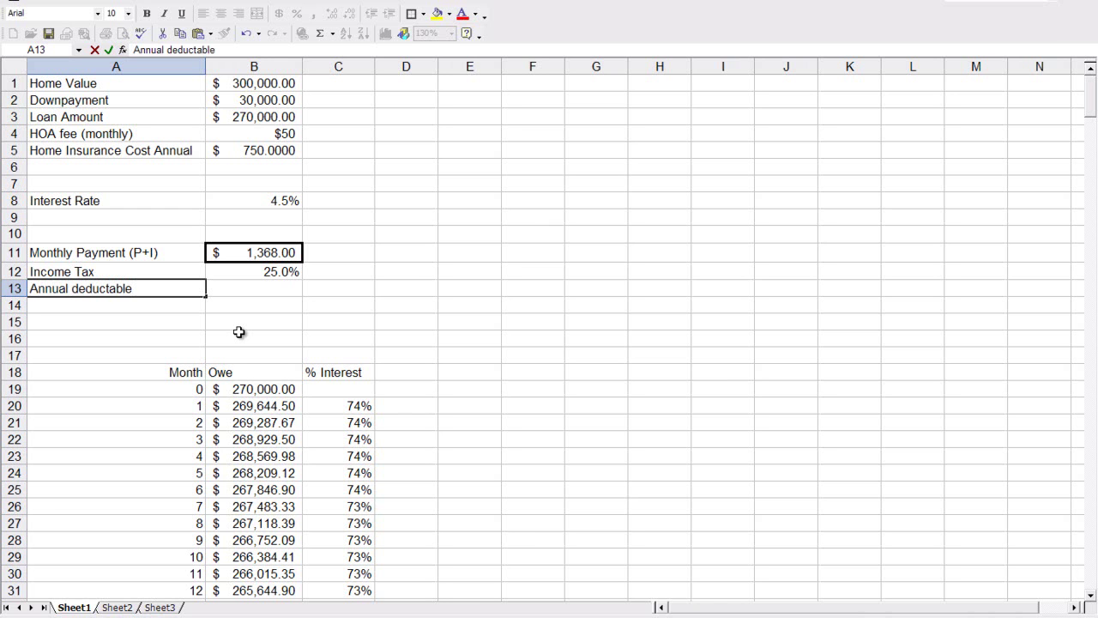
text(ible Interest)
key(Tab)
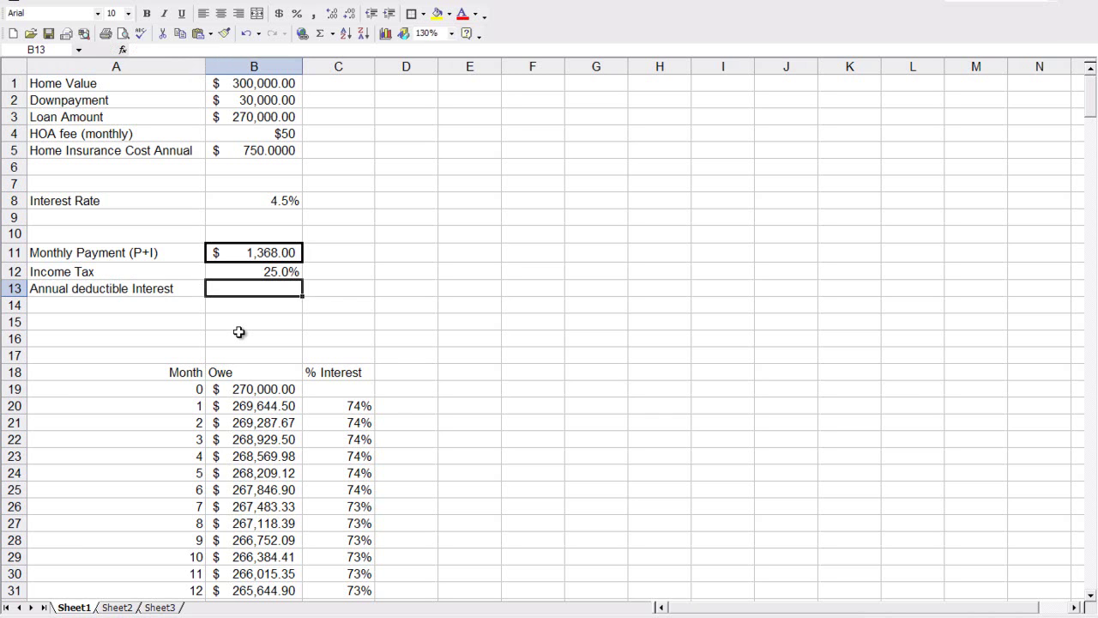
Calculate the annual deductible interest in B13 with the formula =.74*B11*12
text(=)
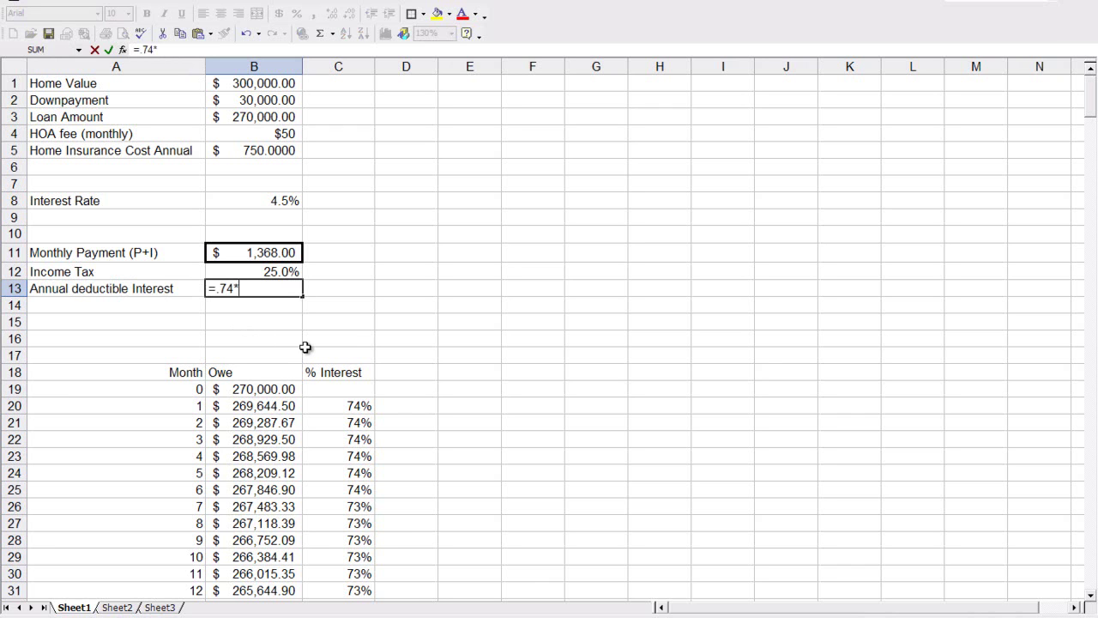
text(.74*)
click(270, 252)
text(*)
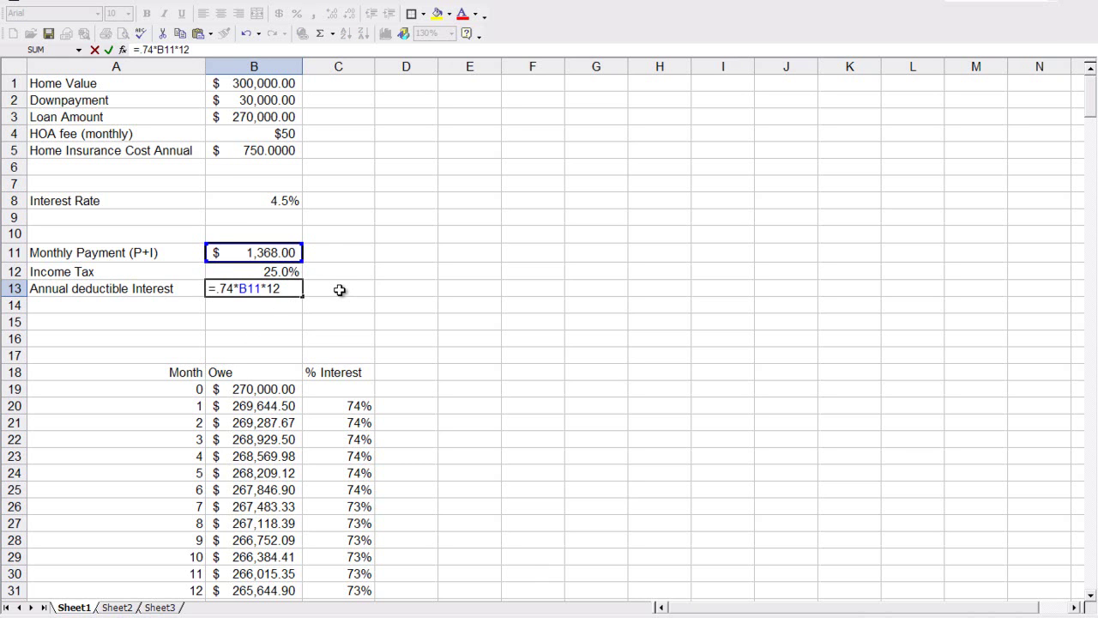
key(Return)
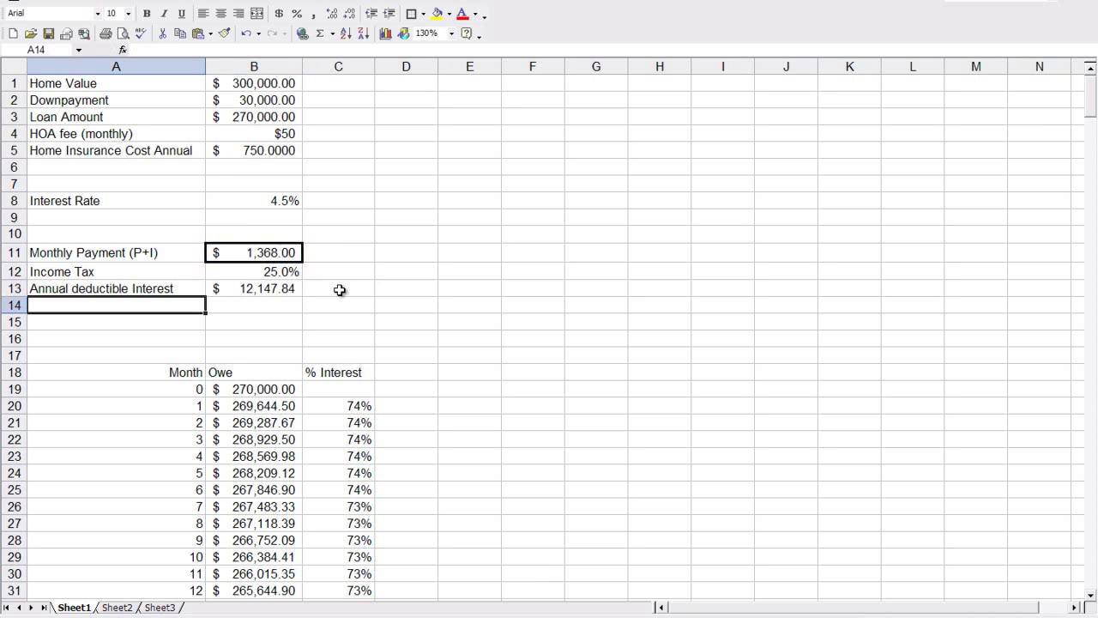
Add a "Property Taxes" label in A6 and work out the tax ratio in B6 with =3600/270000
click(70, 167)
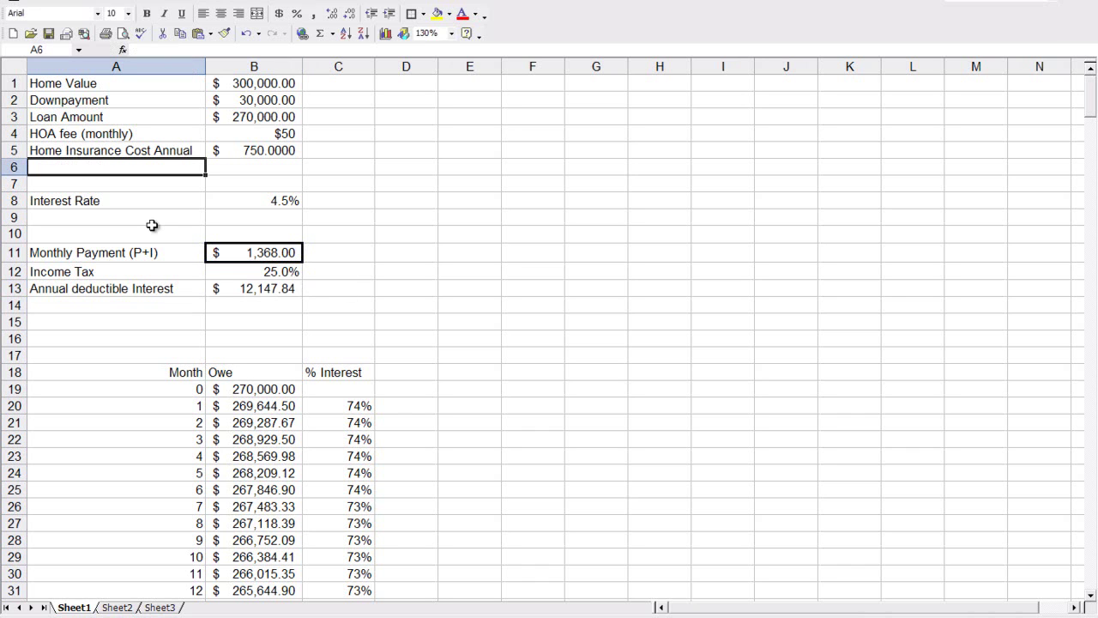
text(Property Taxes)
key(Tab)
text(=3600/270000)
key(Return)
Replace the Property Taxes formula in B6 with =0.013*B1, based on the home value
key(Up)
key(Right)
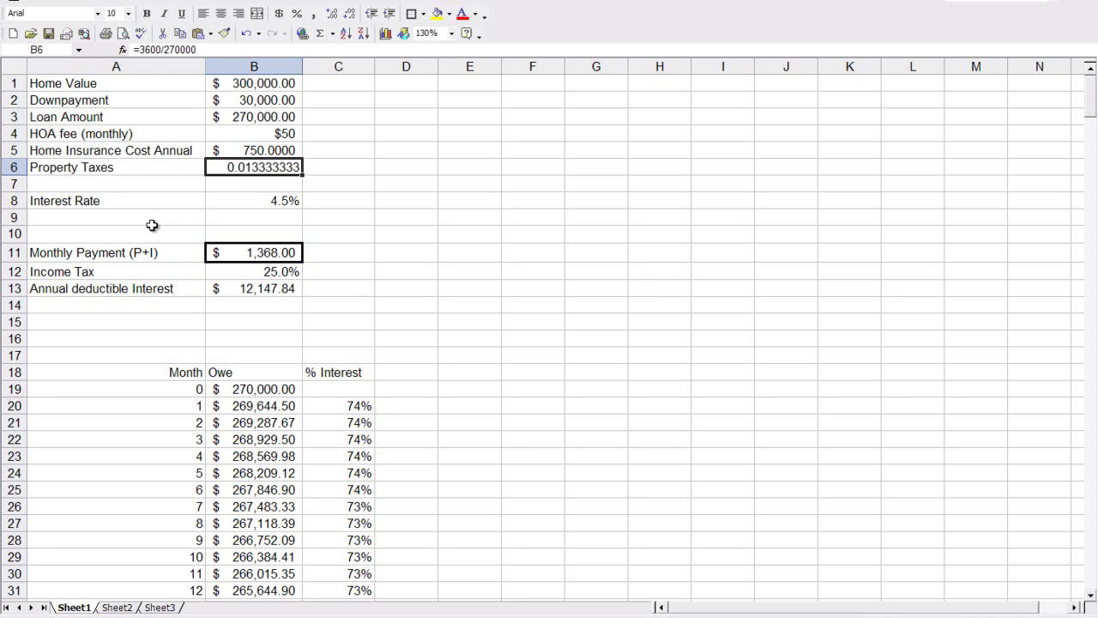
text(=0.013*)
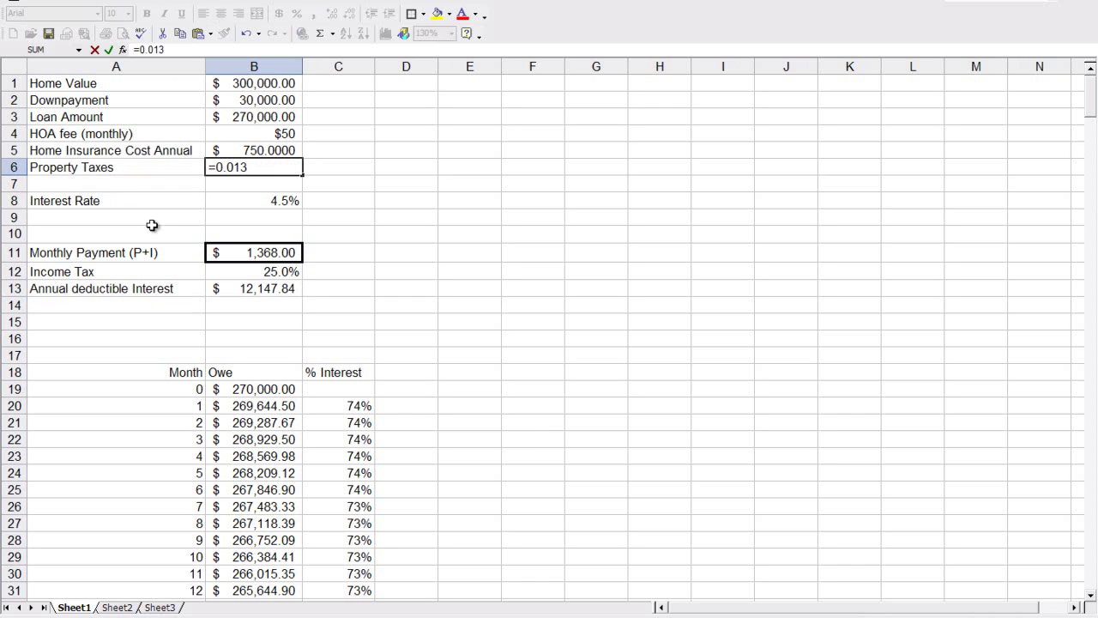
click(256, 80)
key(Return)
click(251, 166)
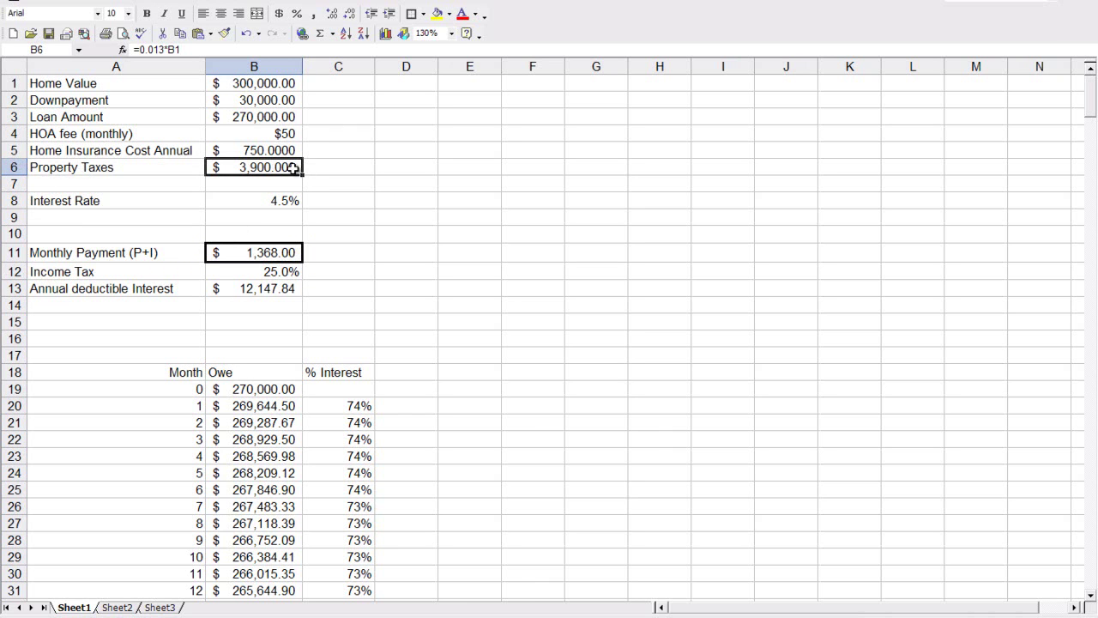
Add the property taxes to the annual deductible amount in B13, making the formula =0.74*B11*12+B6
click(277, 288)
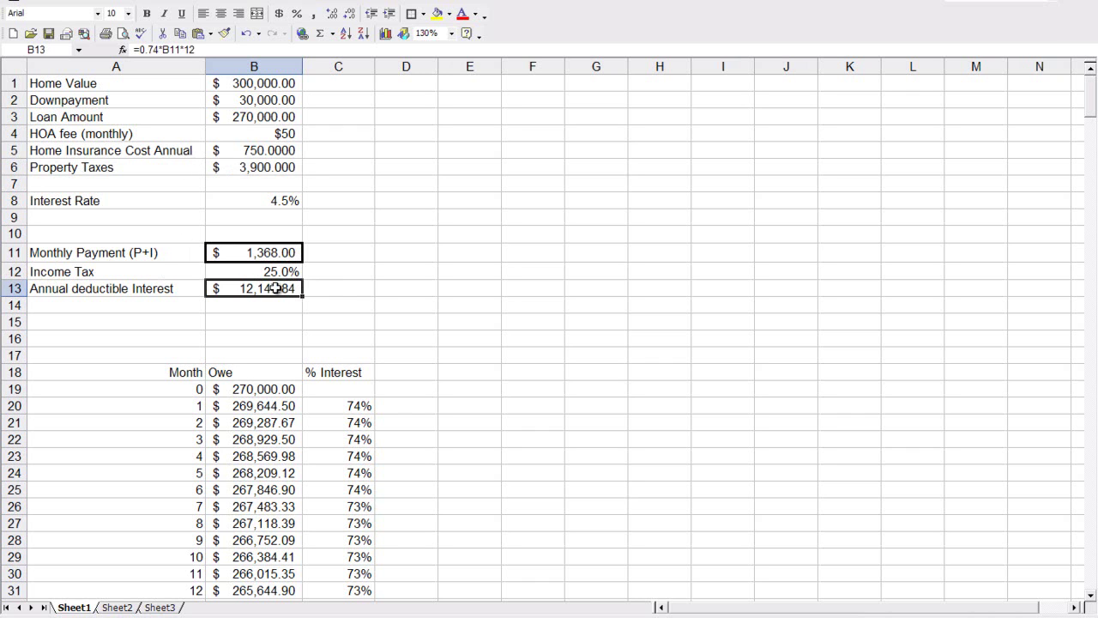
click(221, 48)
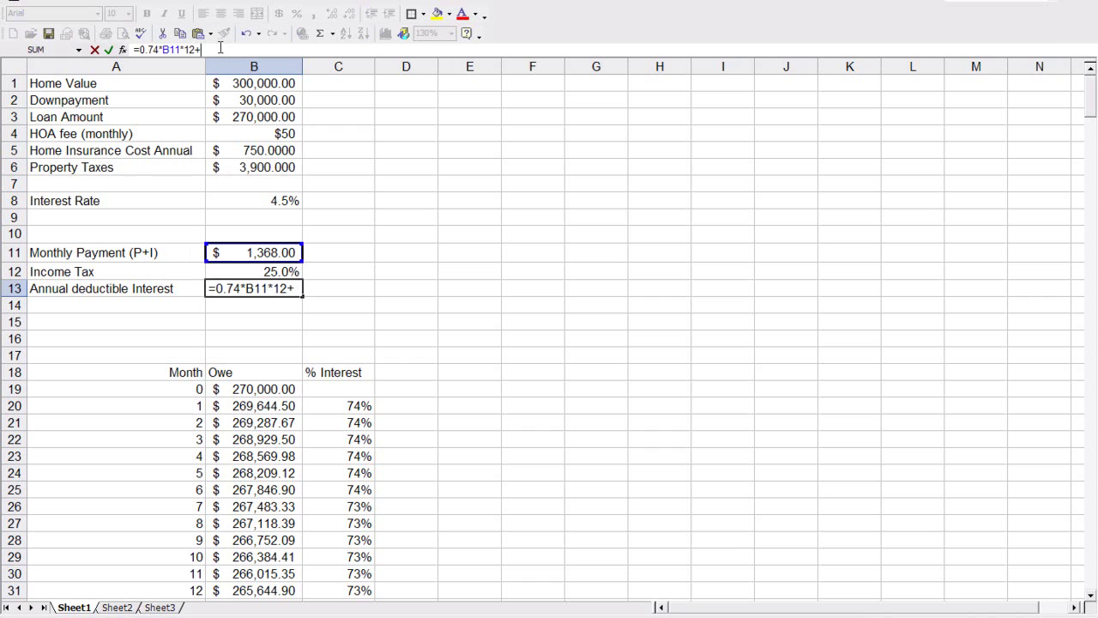
click(284, 167)
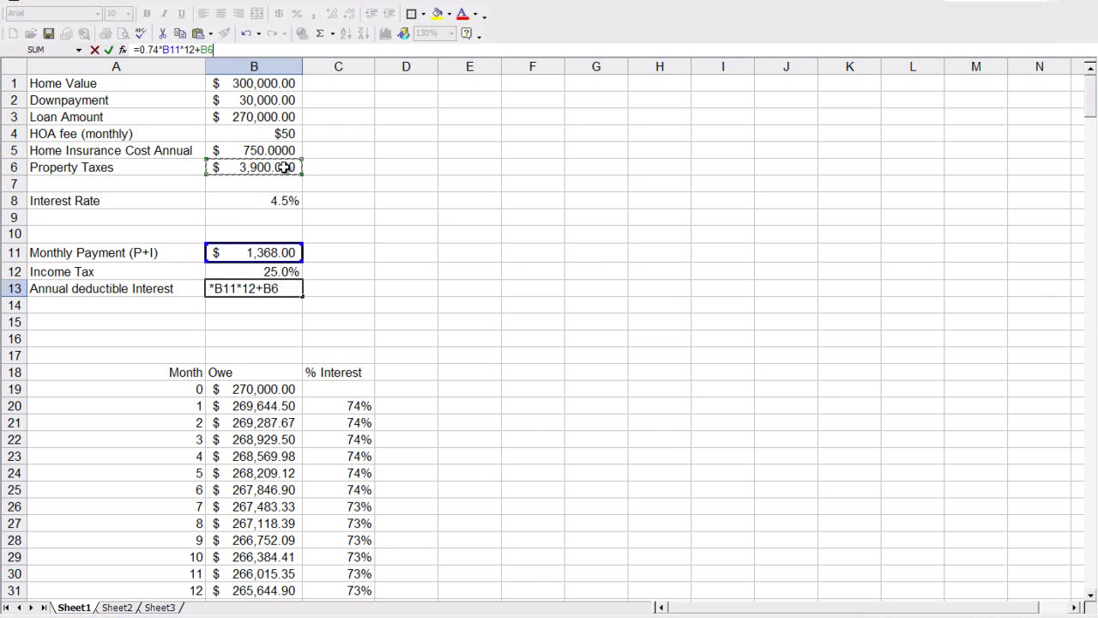
key(Return)
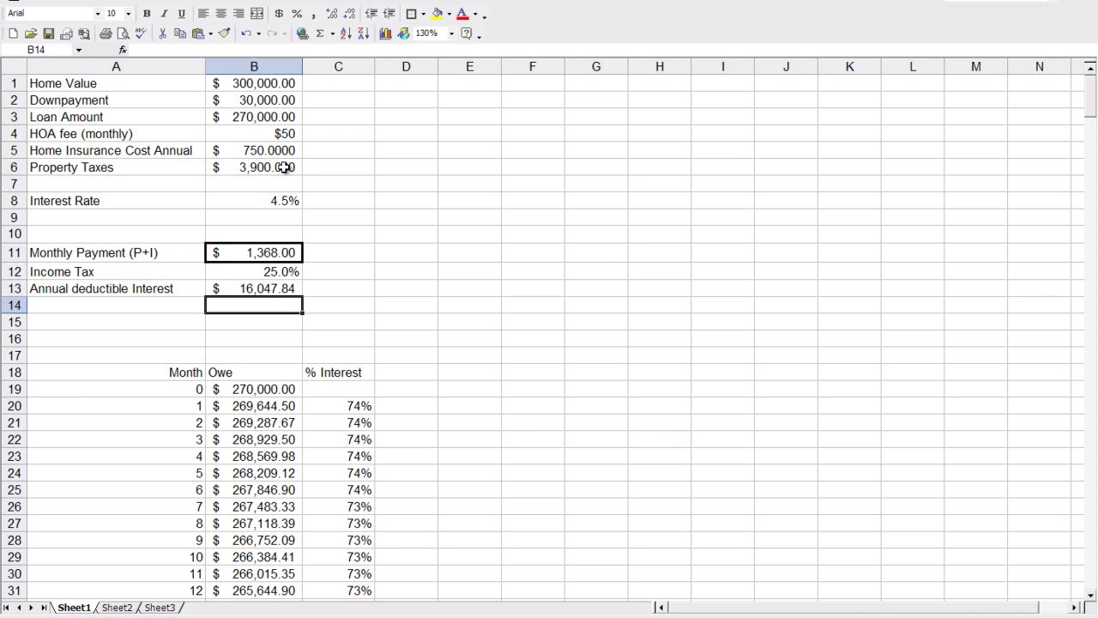
click(249, 290)
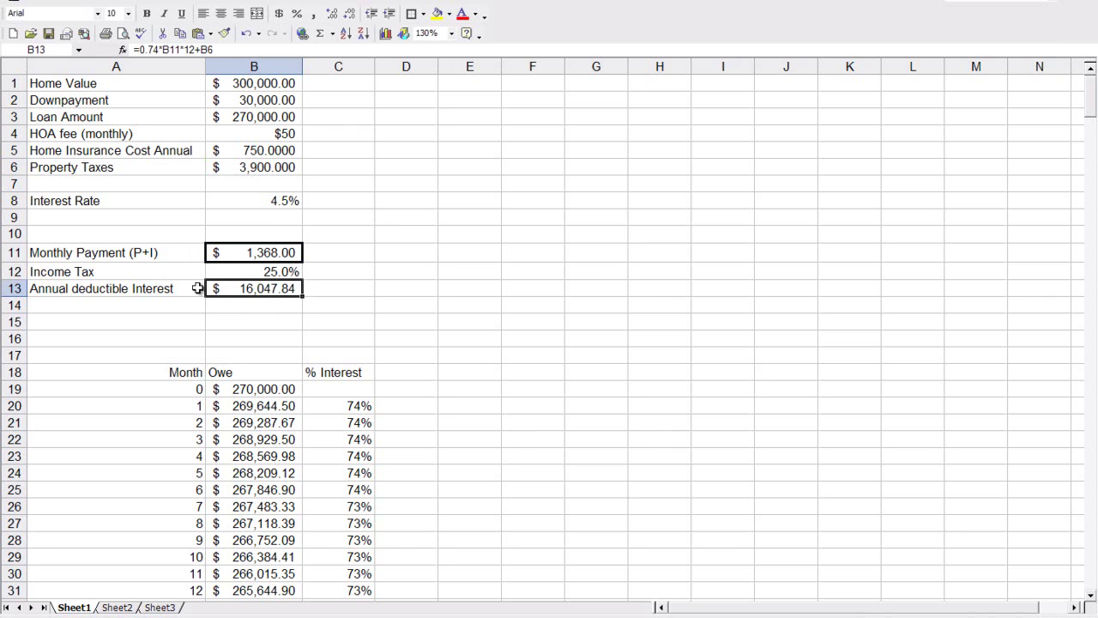
click(175, 306)
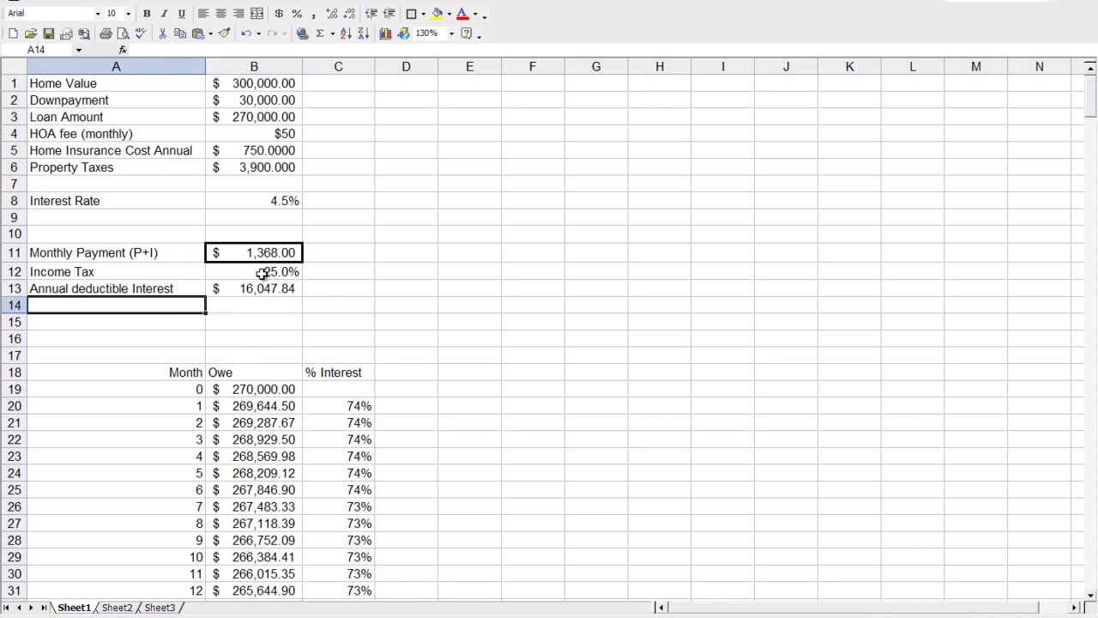
Extend the label in A13 to "Annual deductible Interest & PT" and widen column A to fit it
double_click(174, 290)
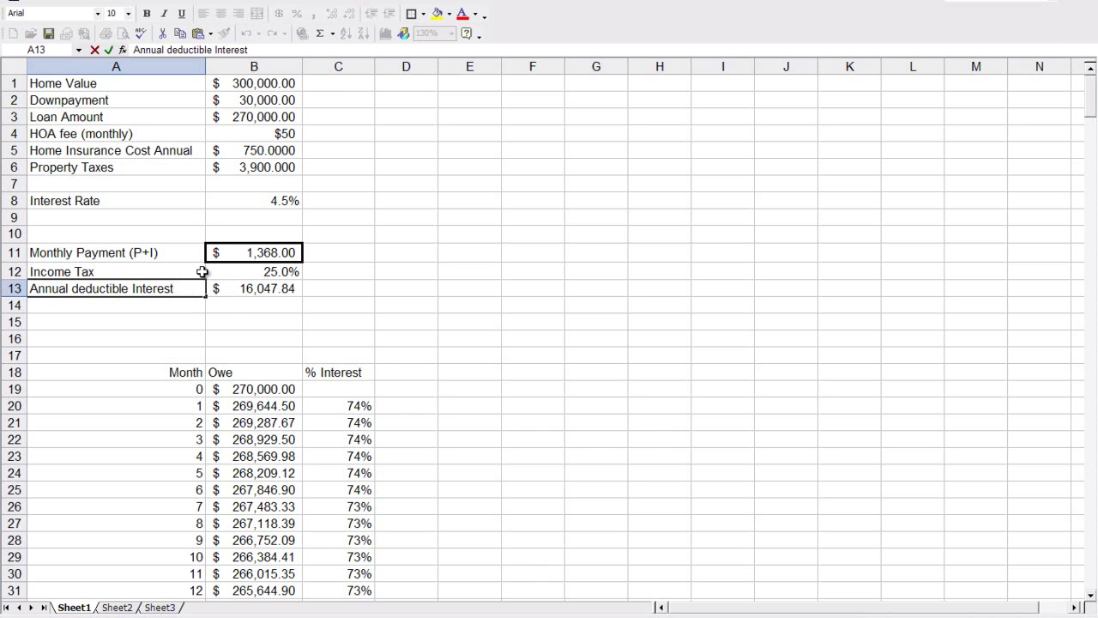
key(BackSpace)
key(BackSpace)
text(PT)
key(Return)
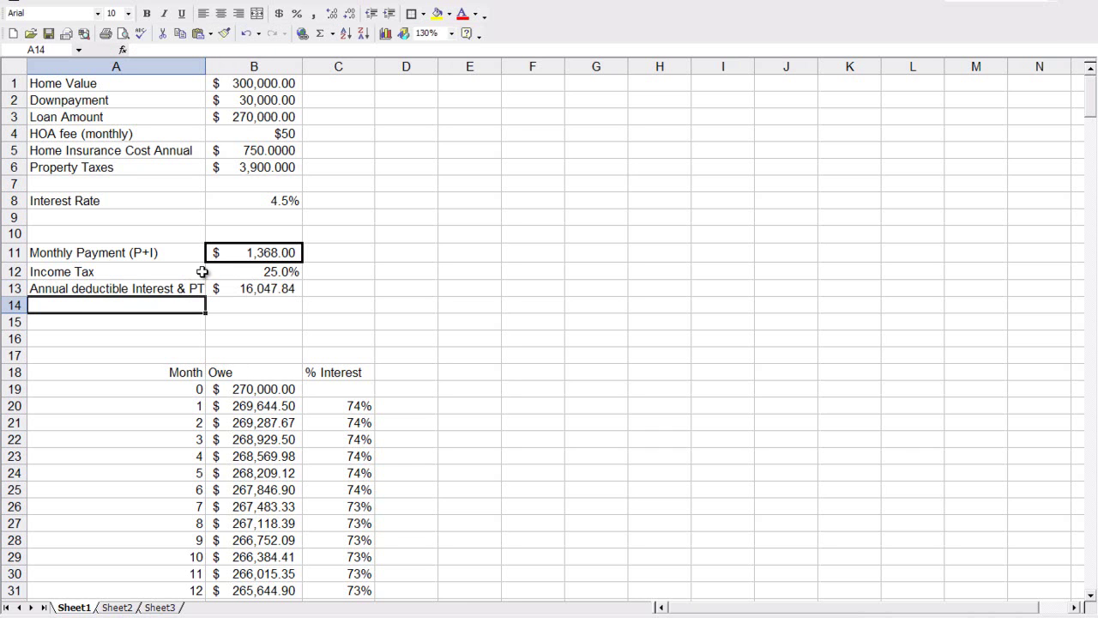
double_click(212, 61)
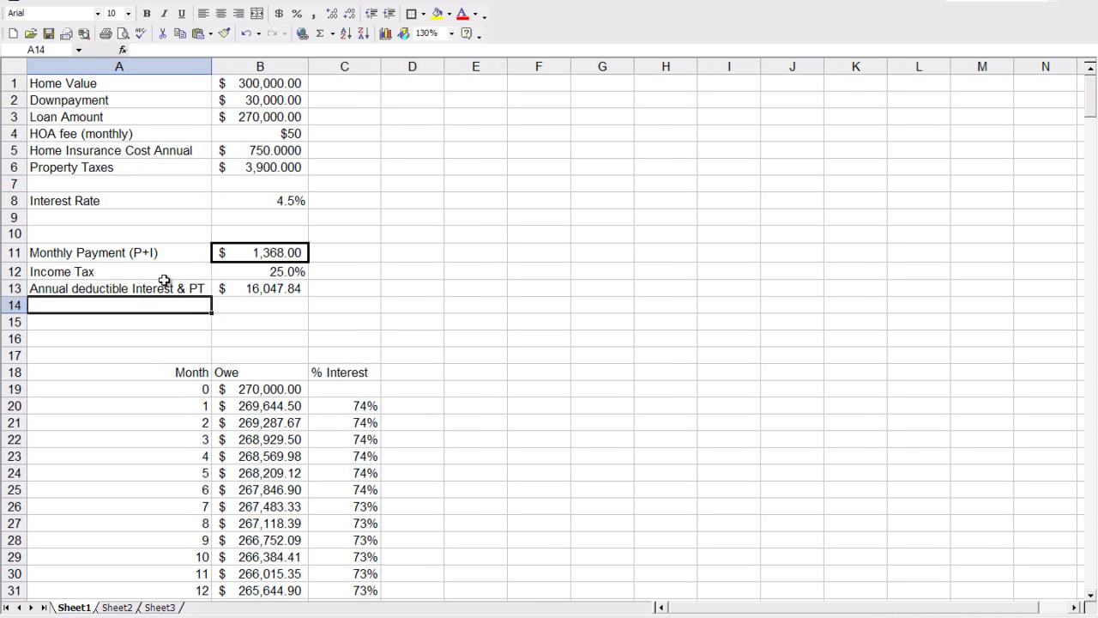
Add a "Money back" label in A14 and calculate it in B14 with the formula =B13*B12
text(Money back)
key(Tab)
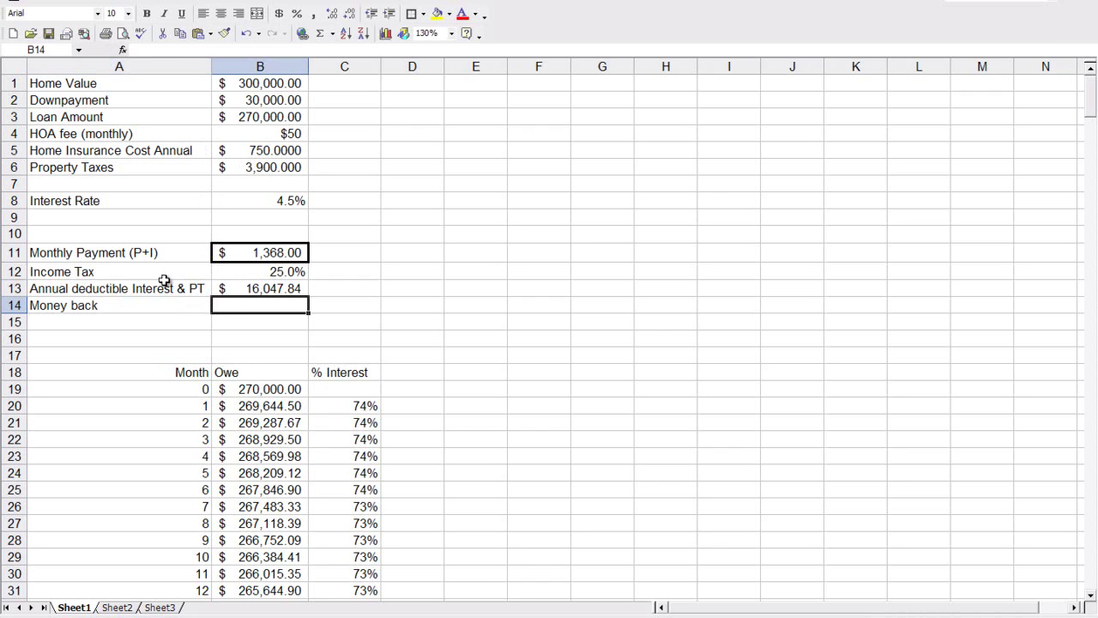
text(=)
click(246, 287)
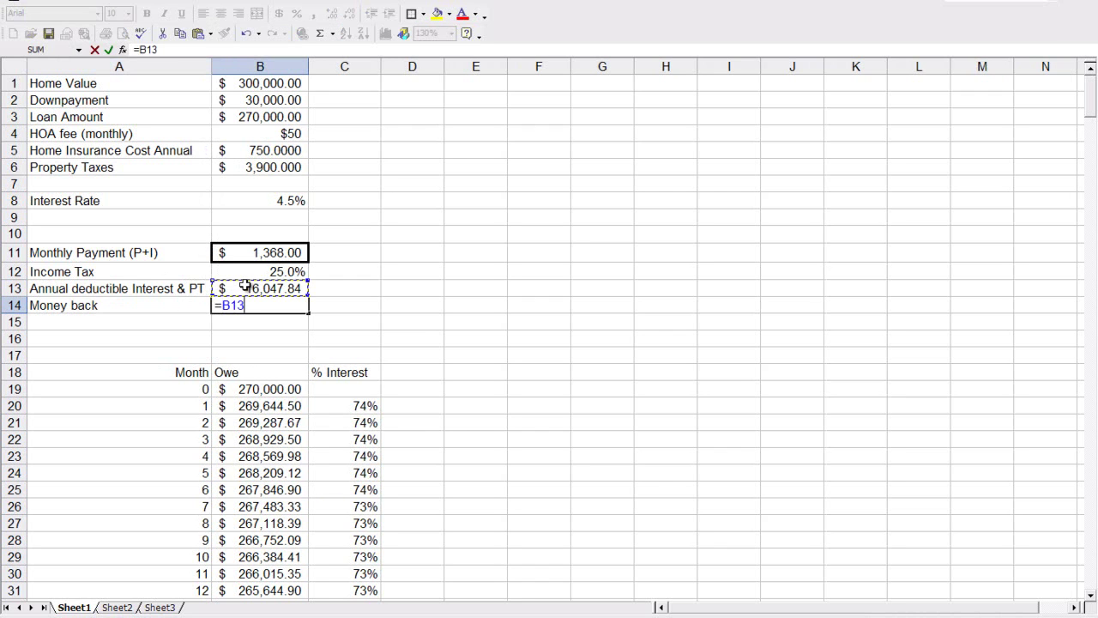
click(257, 271)
key(Return)
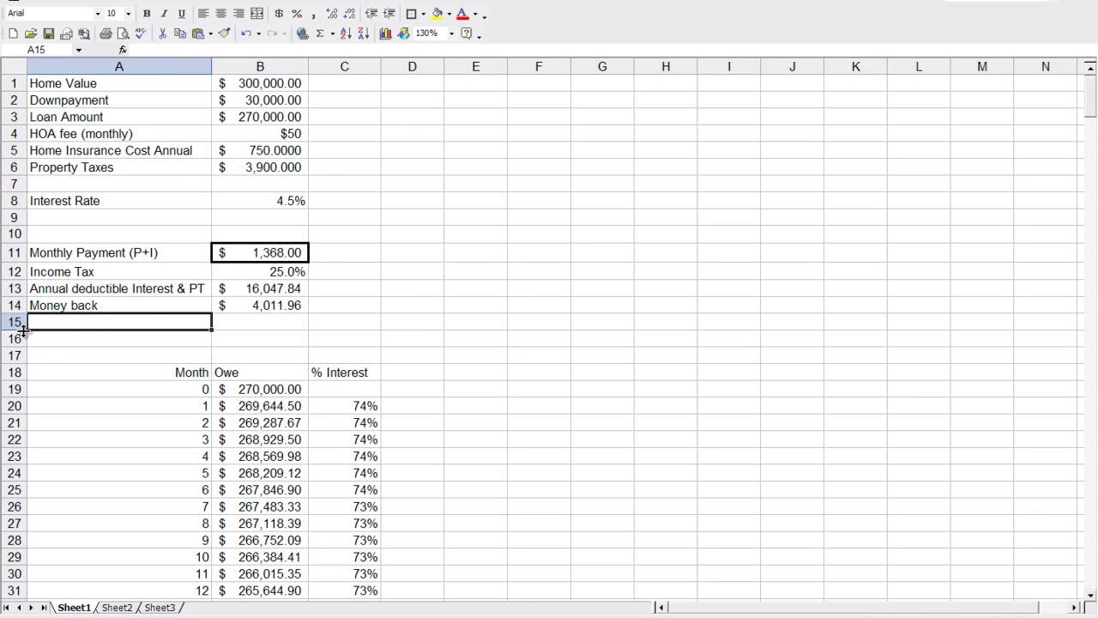
Insert four blank rows starting at row 15 and enter the label "Real" Payment in A16, with Real in quotation marks
drag(16, 322, 15, 369)
right_click(15, 369)
click(58, 449)
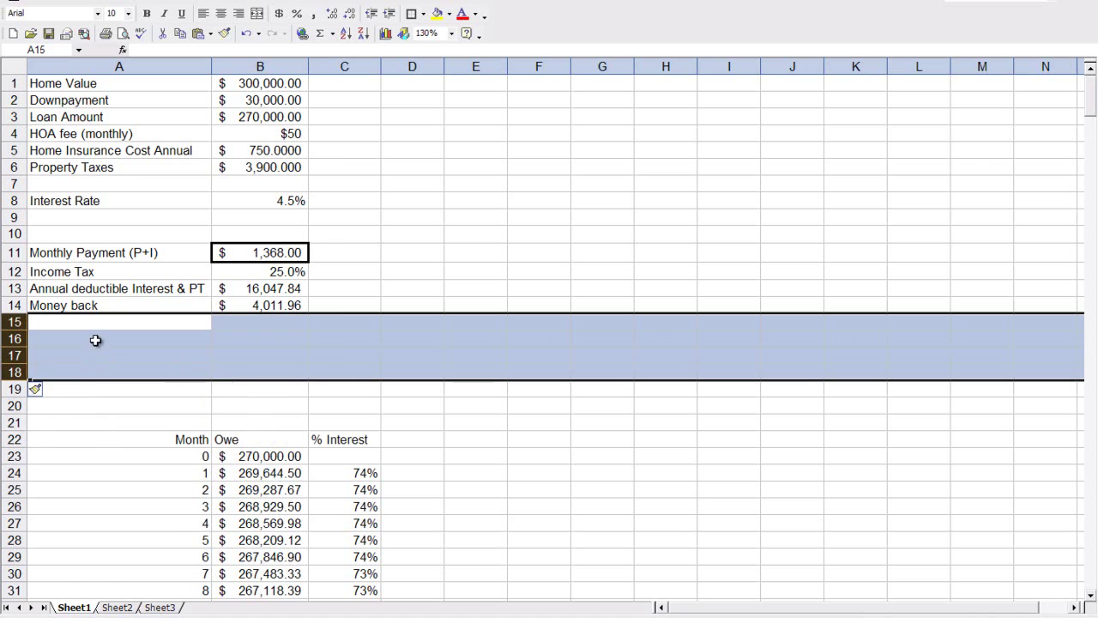
click(96, 340)
text("R)
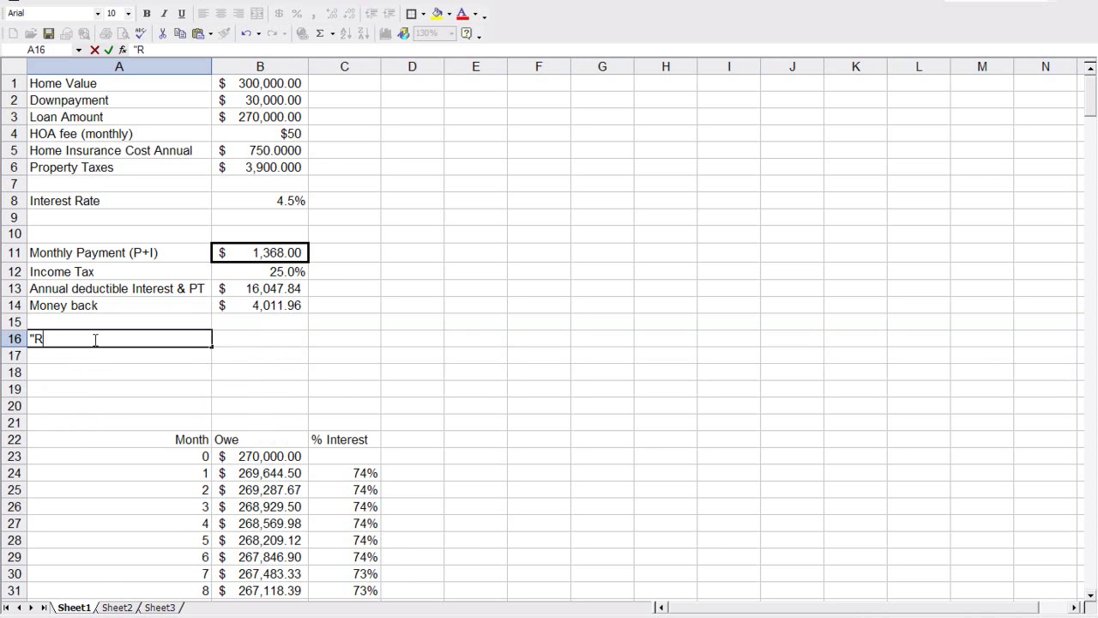
text(eal" Payment)
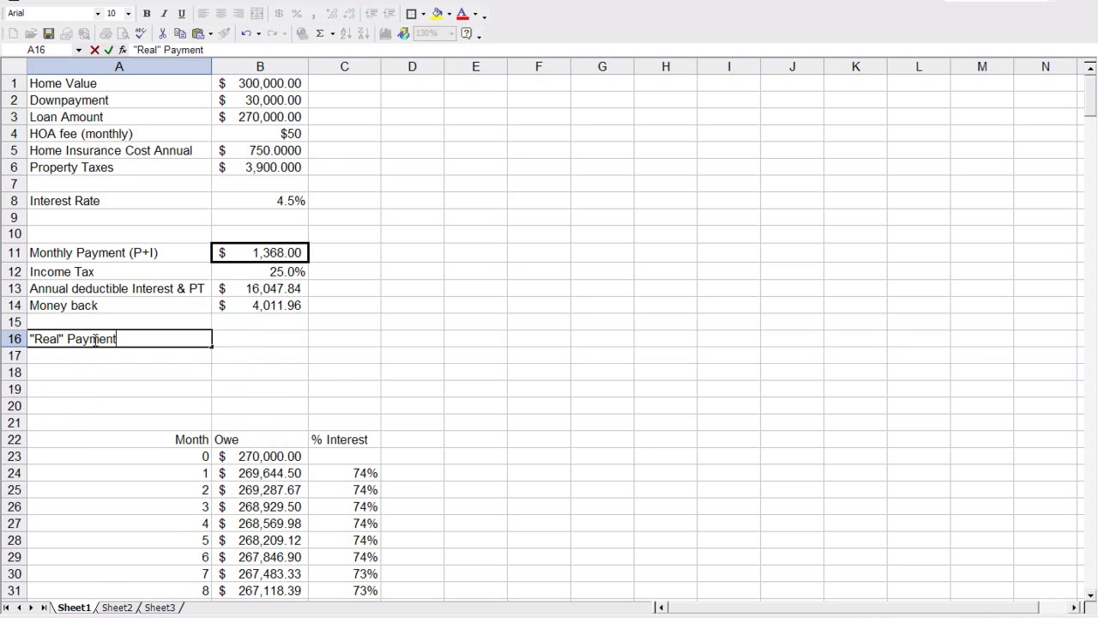
Calculate the real monthly payment in B16 with the formula =B11+(B6+B5)/12+B4
key(Tab)
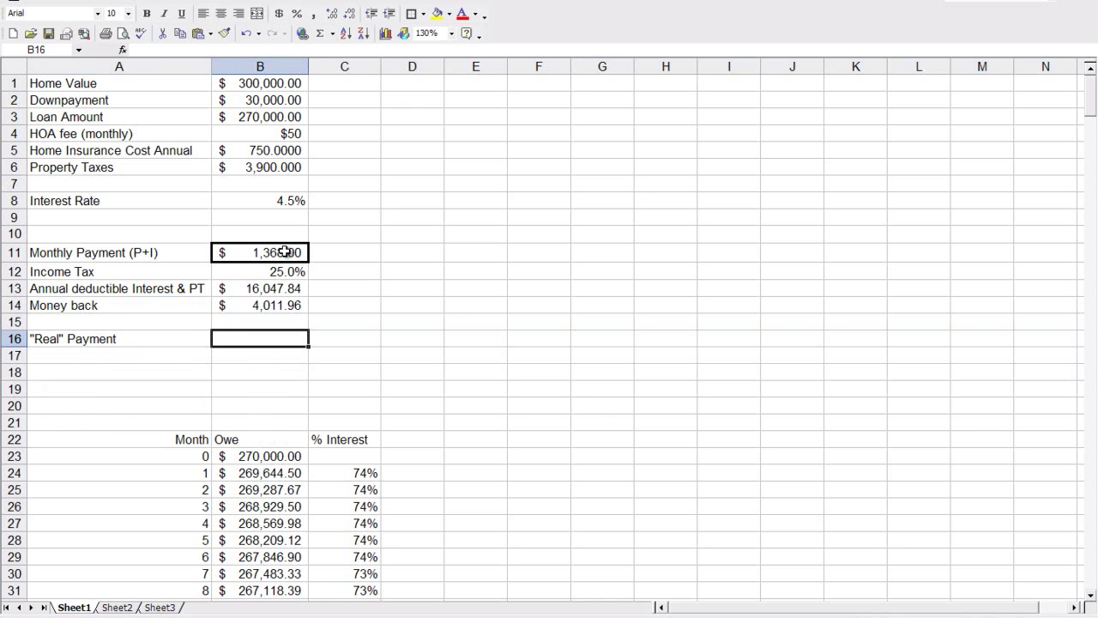
text(=)
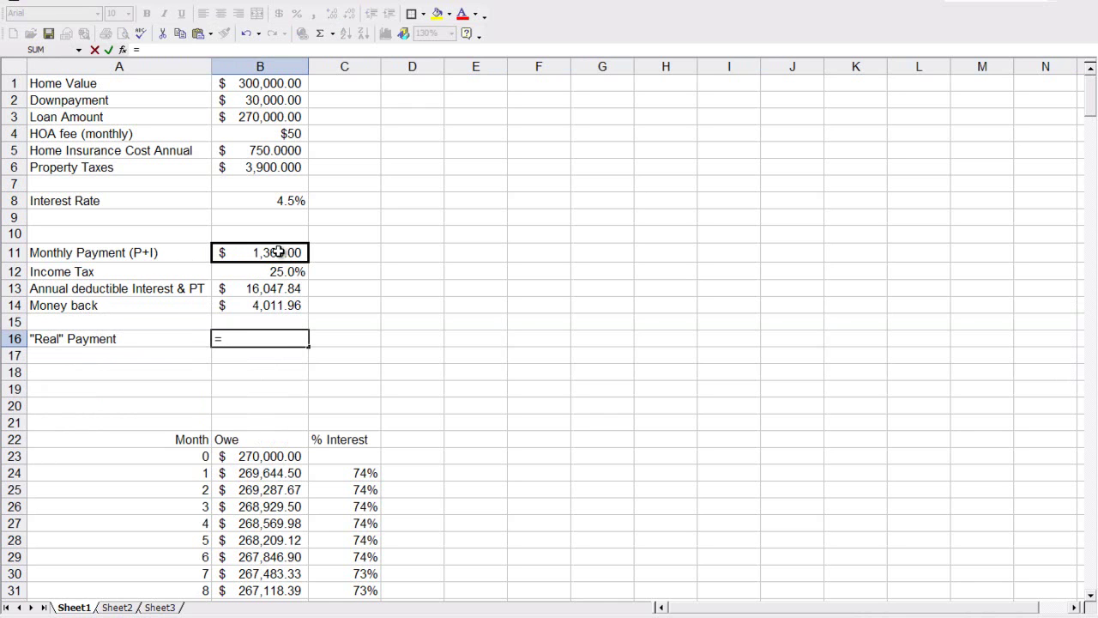
click(262, 251)
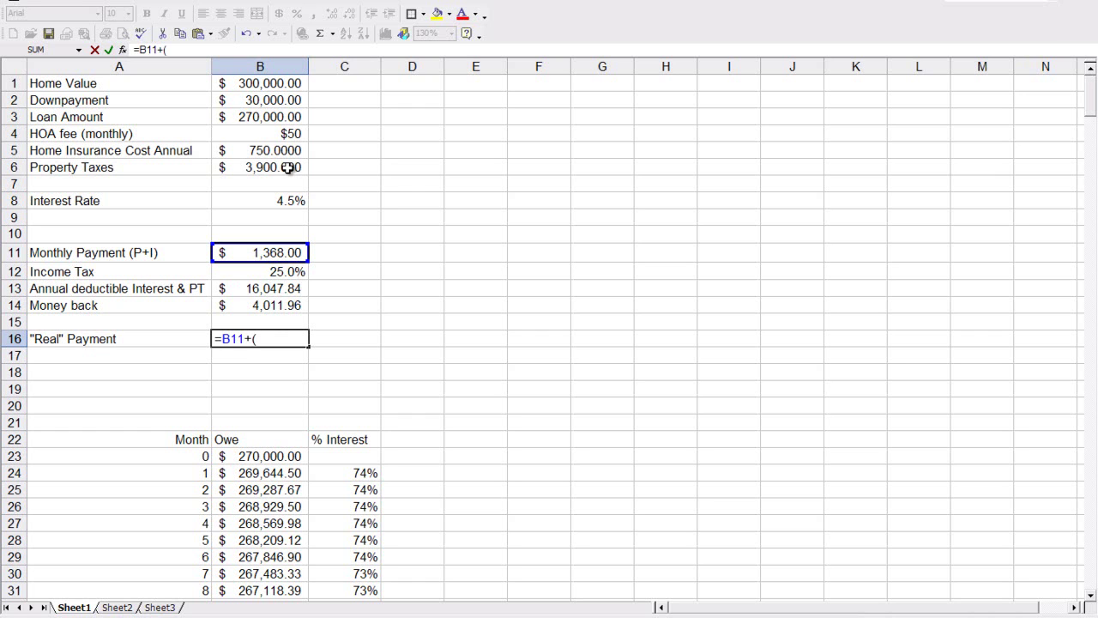
click(248, 167)
click(251, 152)
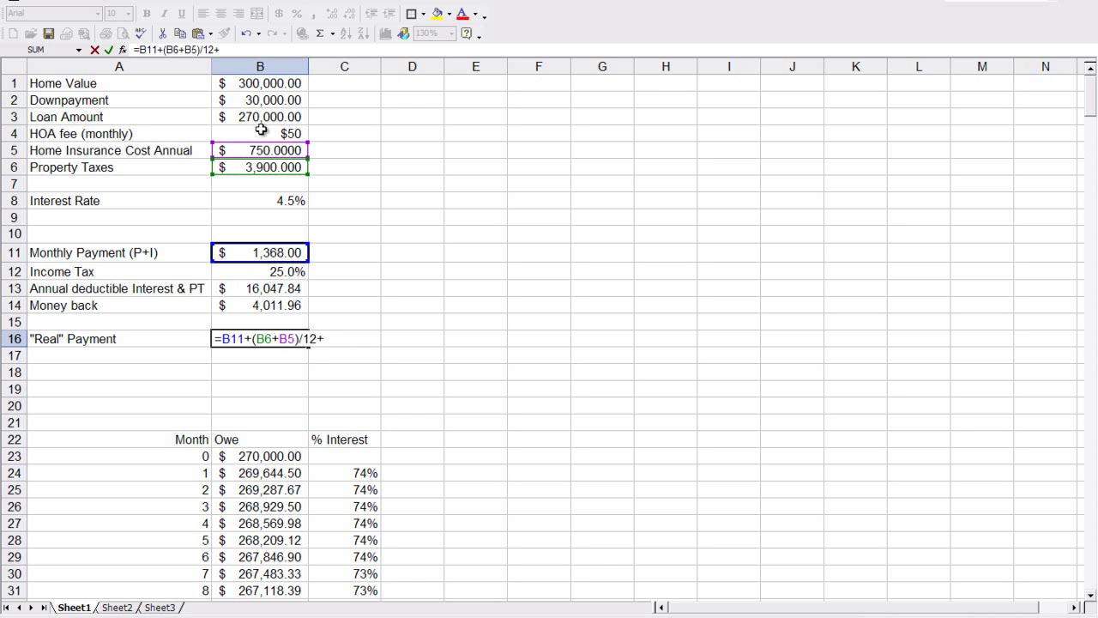
click(262, 132)
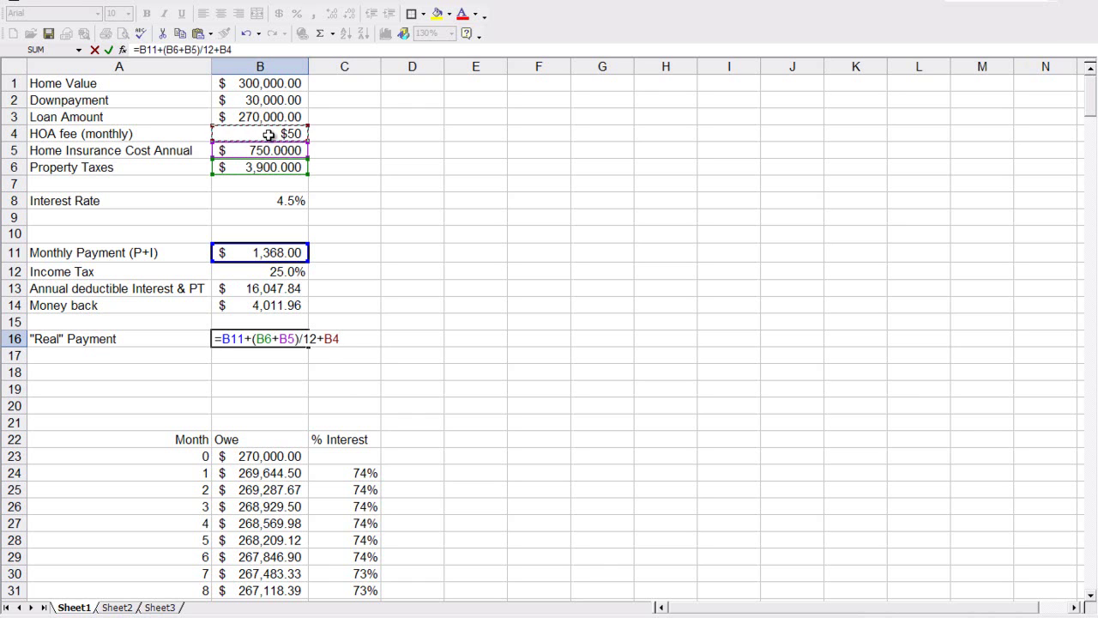
key(Return)
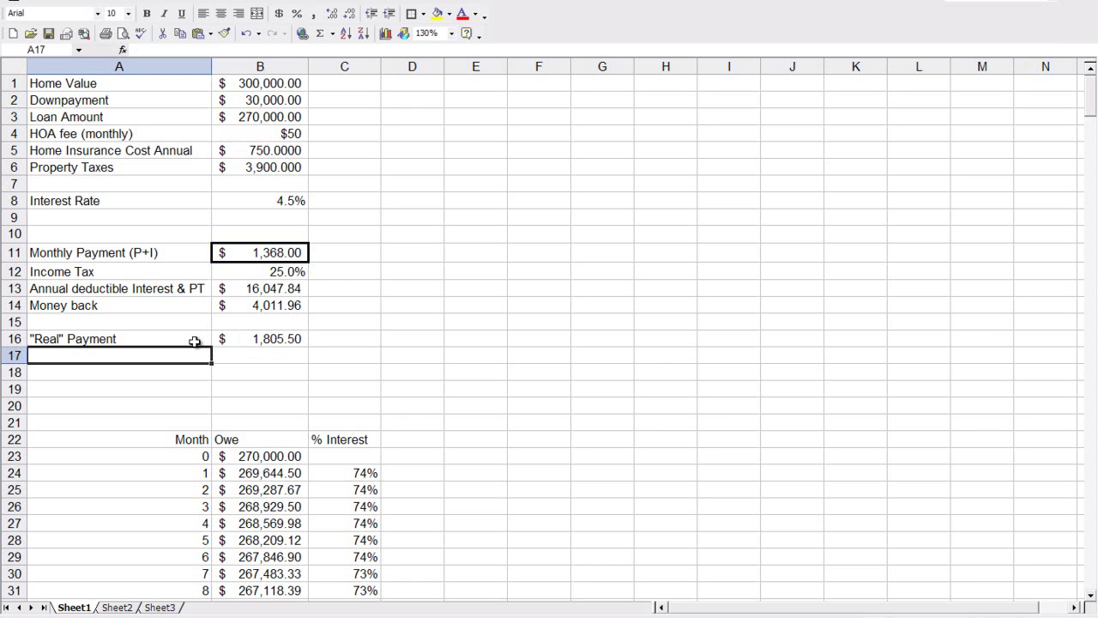
drag(289, 344, 246, 333)
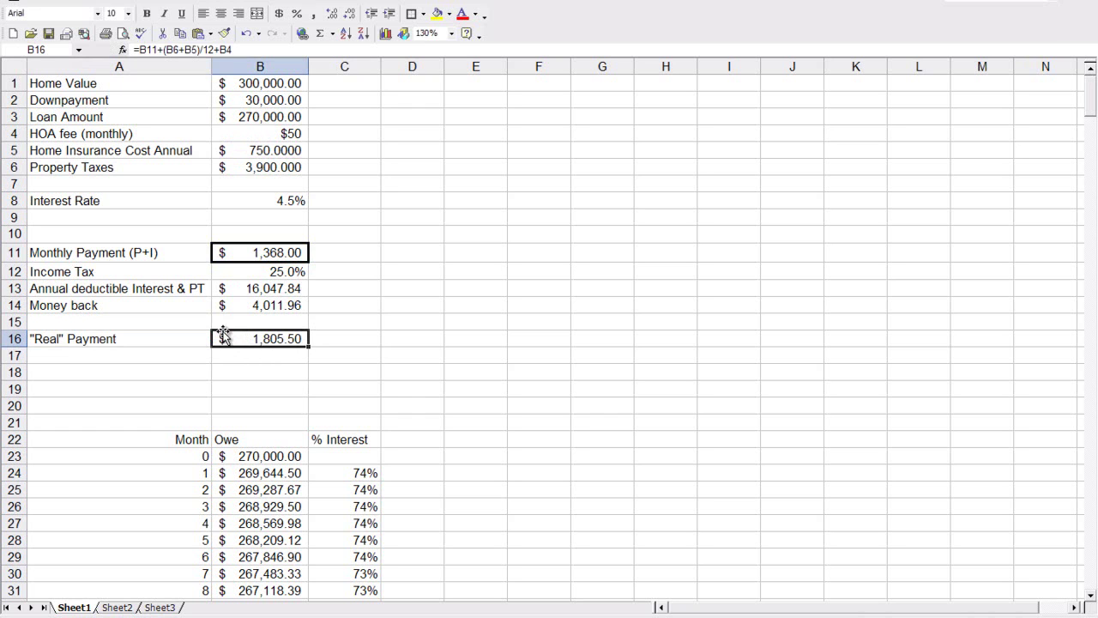
click(279, 305)
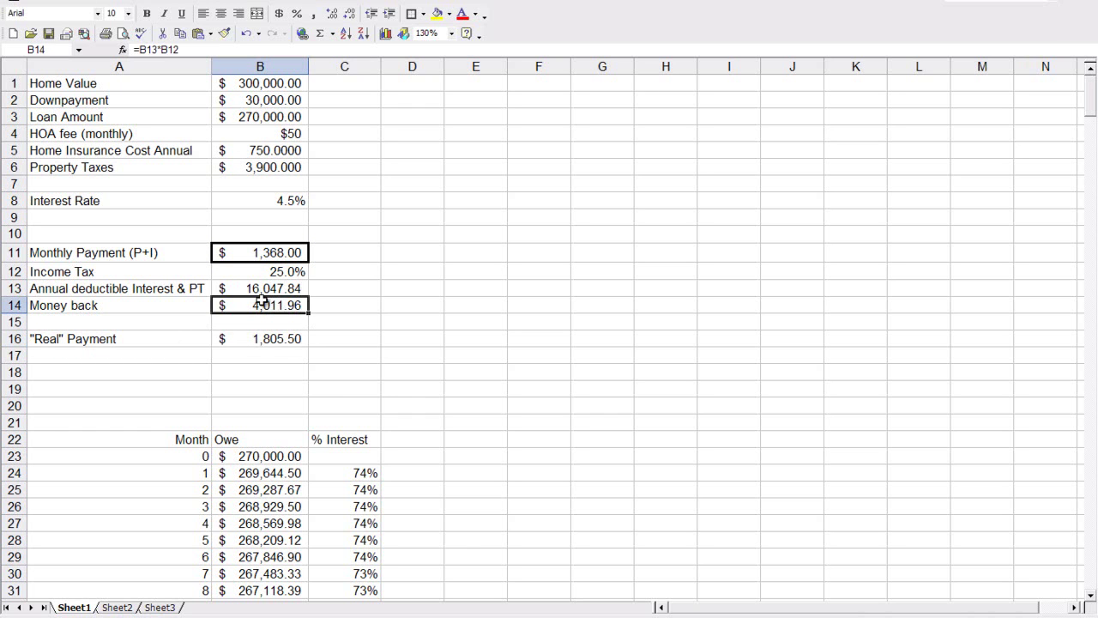
Enter the label "Tax Break Payment" in A17
click(165, 355)
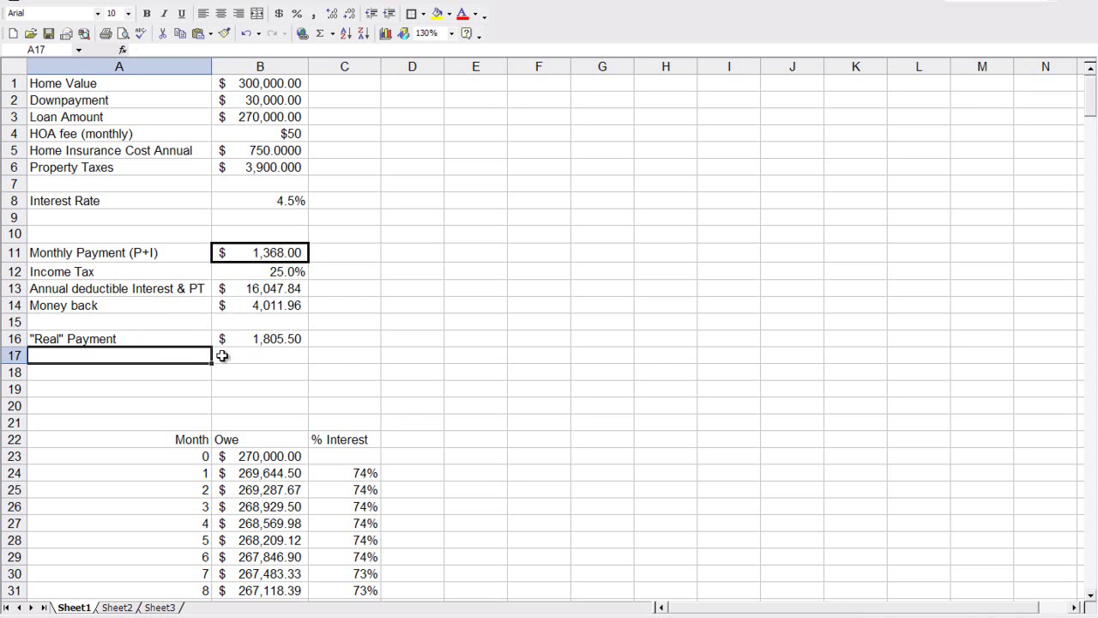
text(Ta)
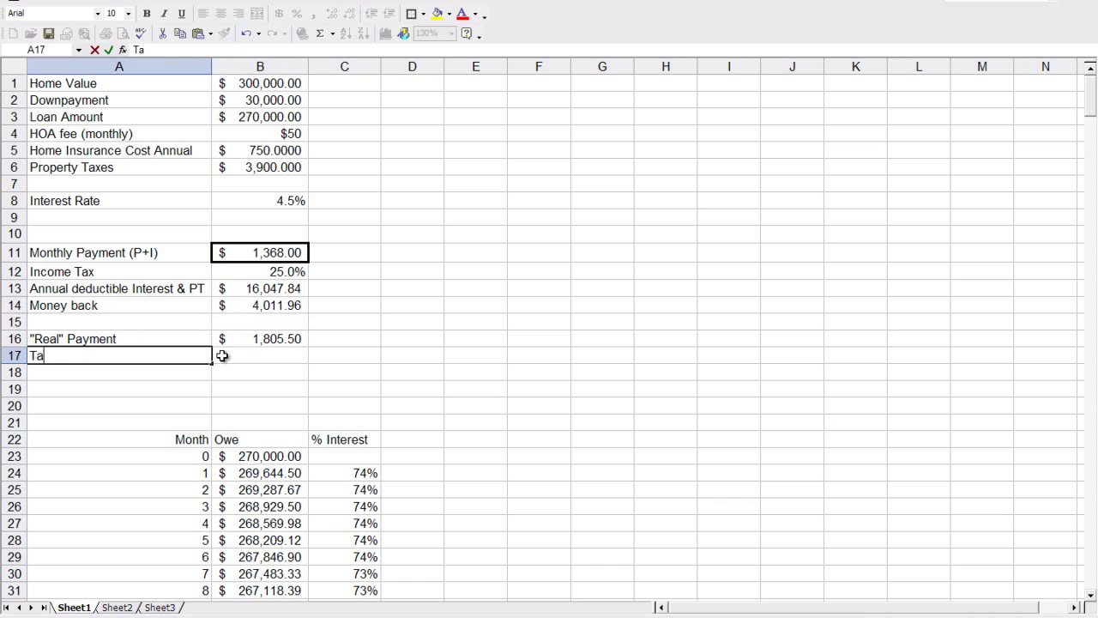
text(x Break )
text(Pay)
key(BackSpace)
text(ayment)
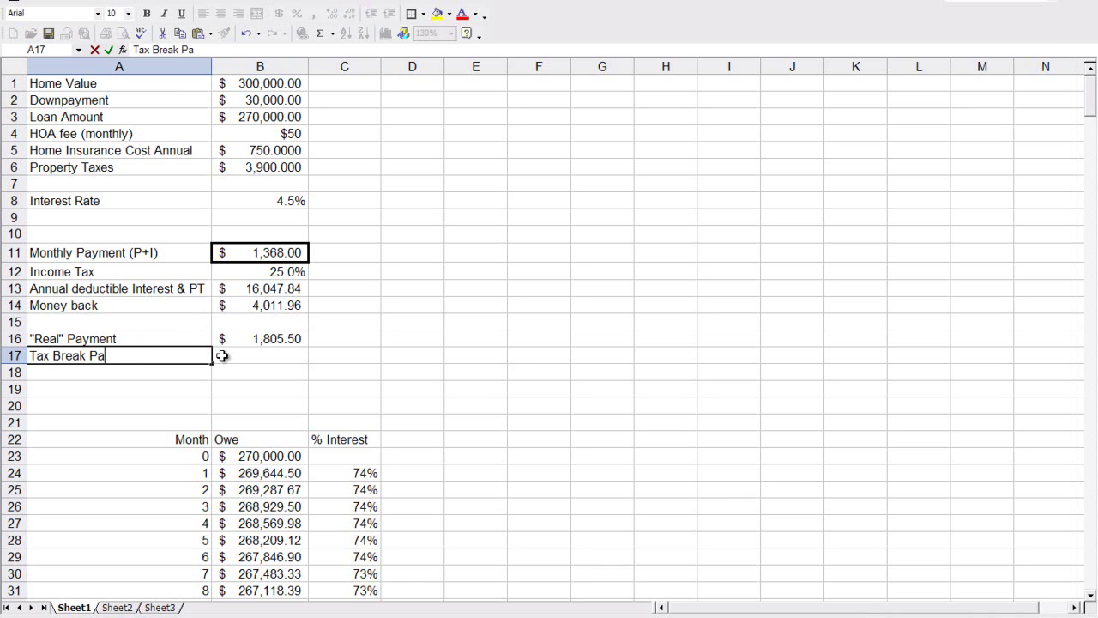
Calculate the tax break payment in B17 by subtracting one twelfth of the money back, using =B16-B14/12
click(222, 356)
text(=)
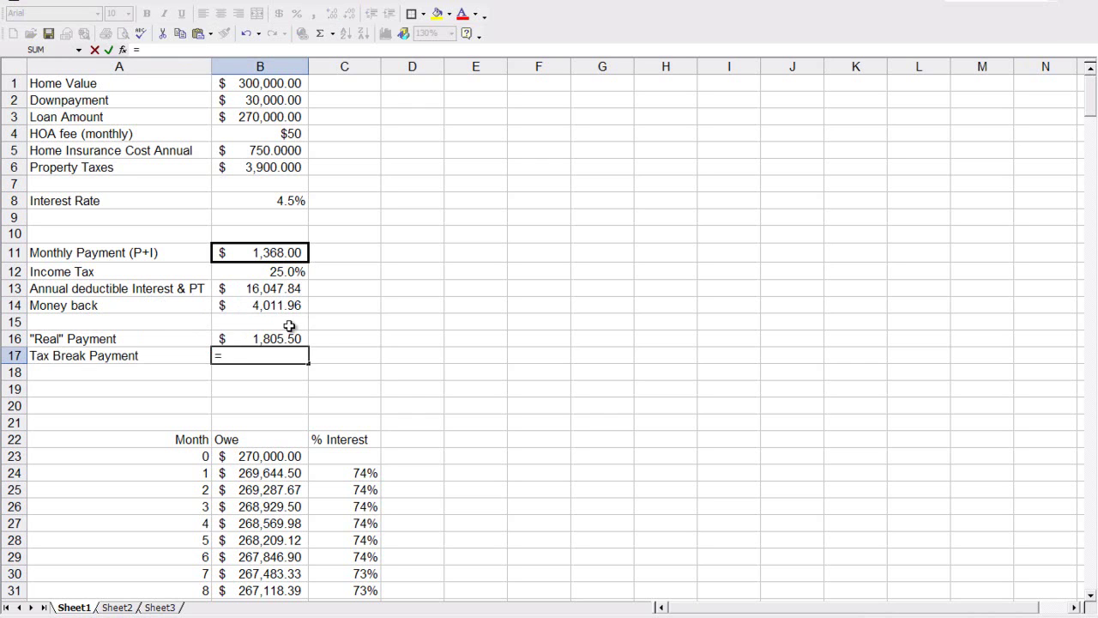
click(276, 338)
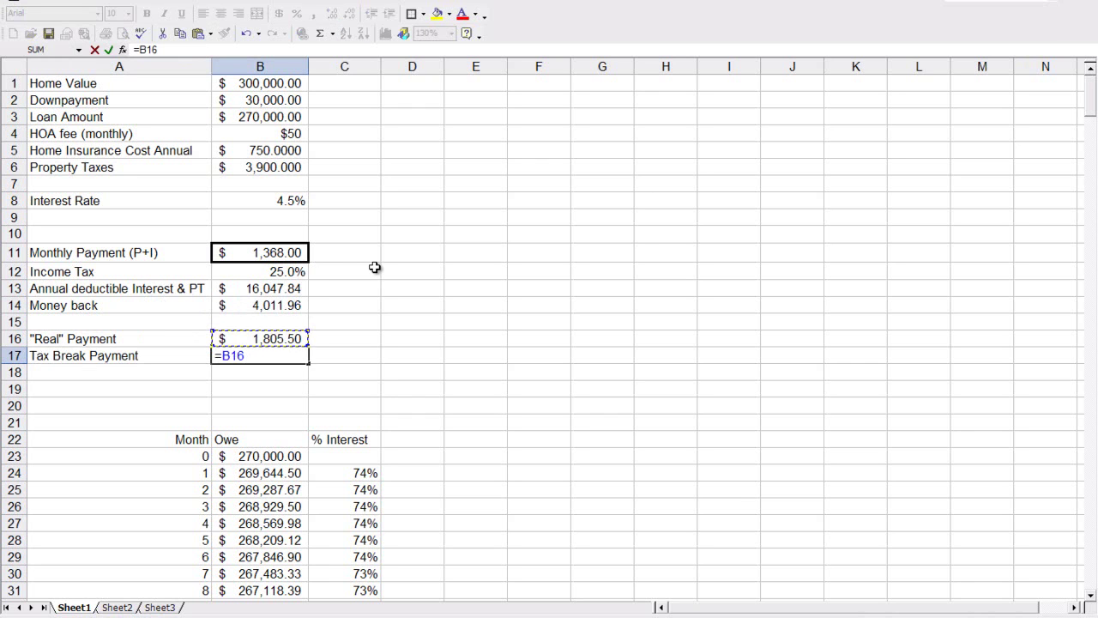
text(-)
click(262, 304)
text(/12)
key(Return)
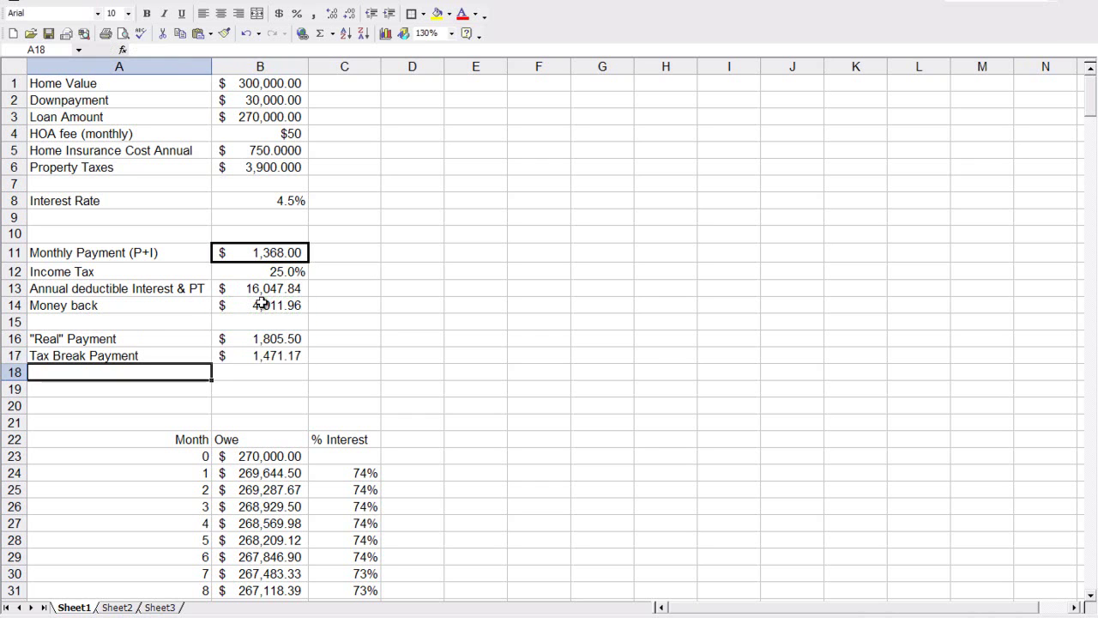
key(Up)
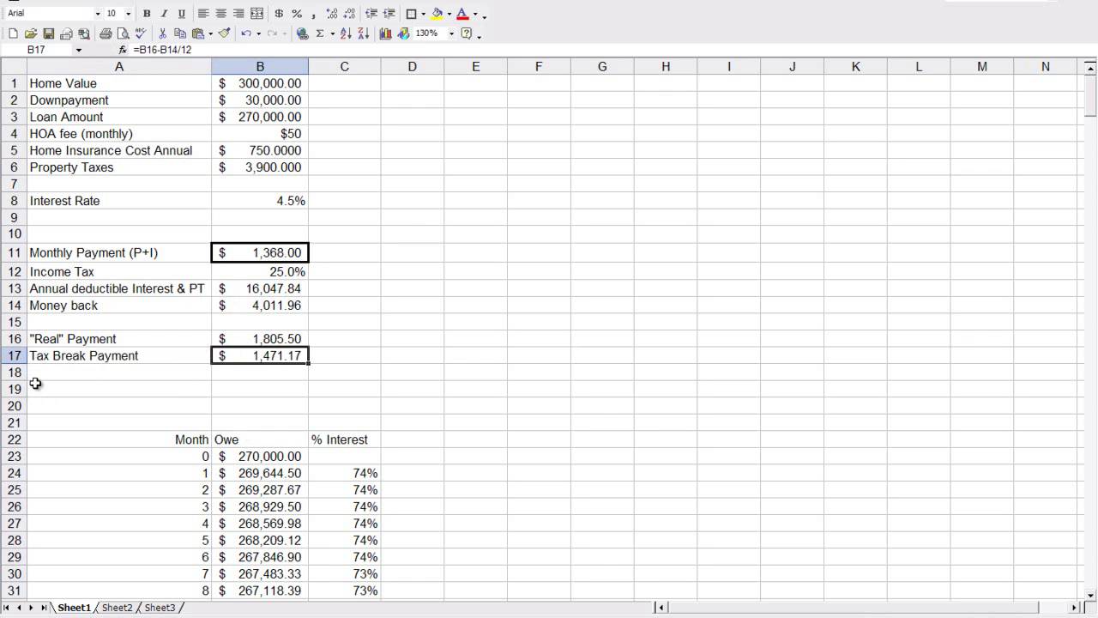
Add a "Roommate" label in A19 and enter 500 as a currency amount in B19
click(85, 387)
text(Roo)
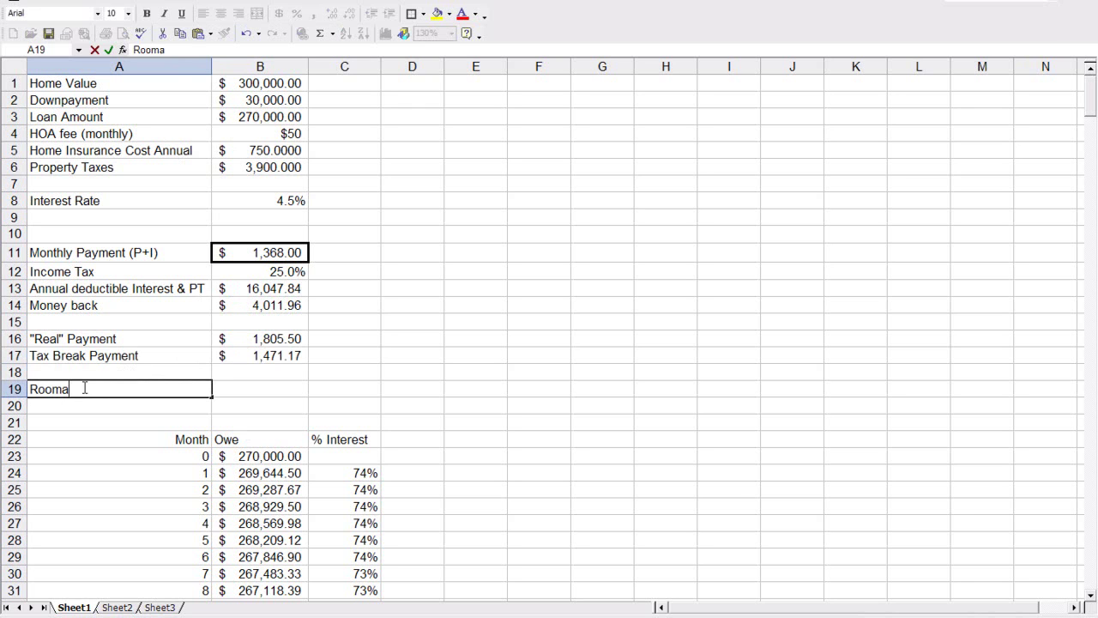
text(mmate)
key(Tab)
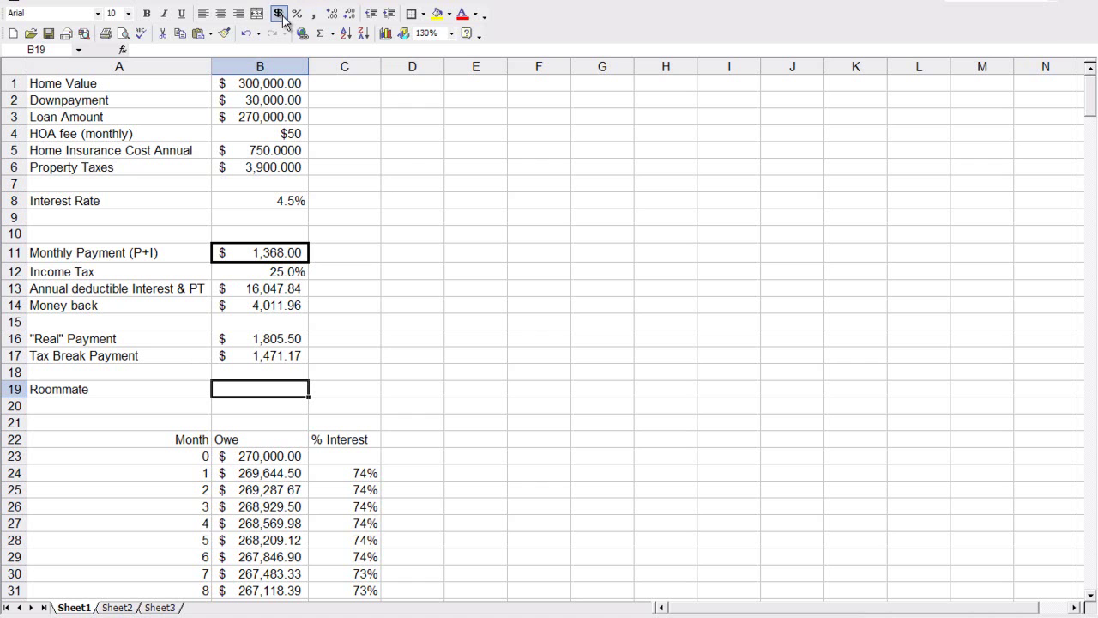
text(5)
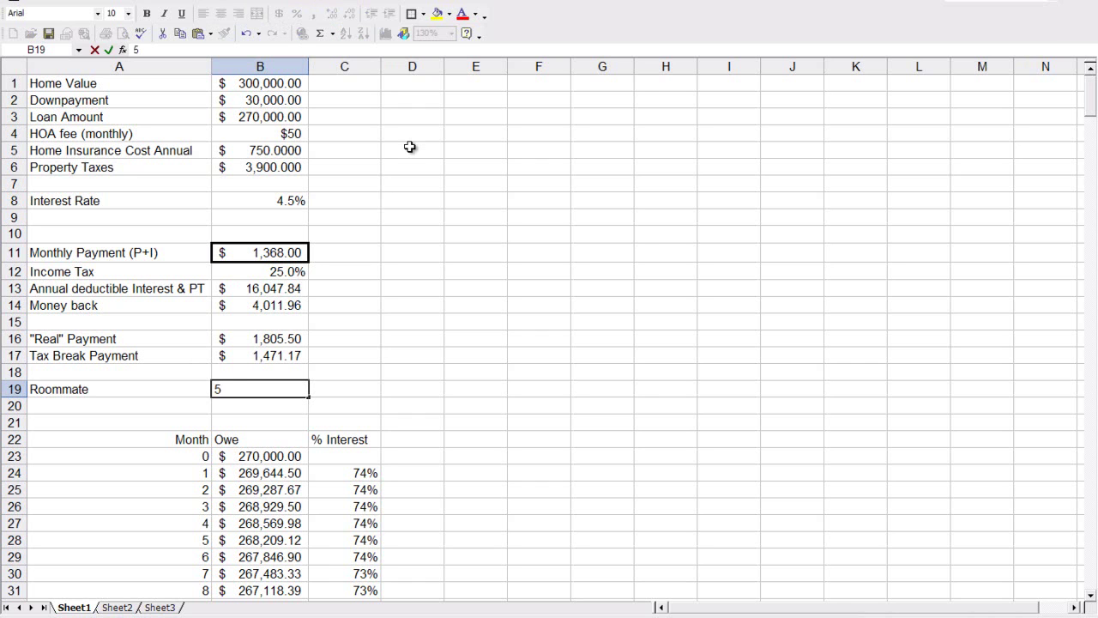
text(00)
key(Return)
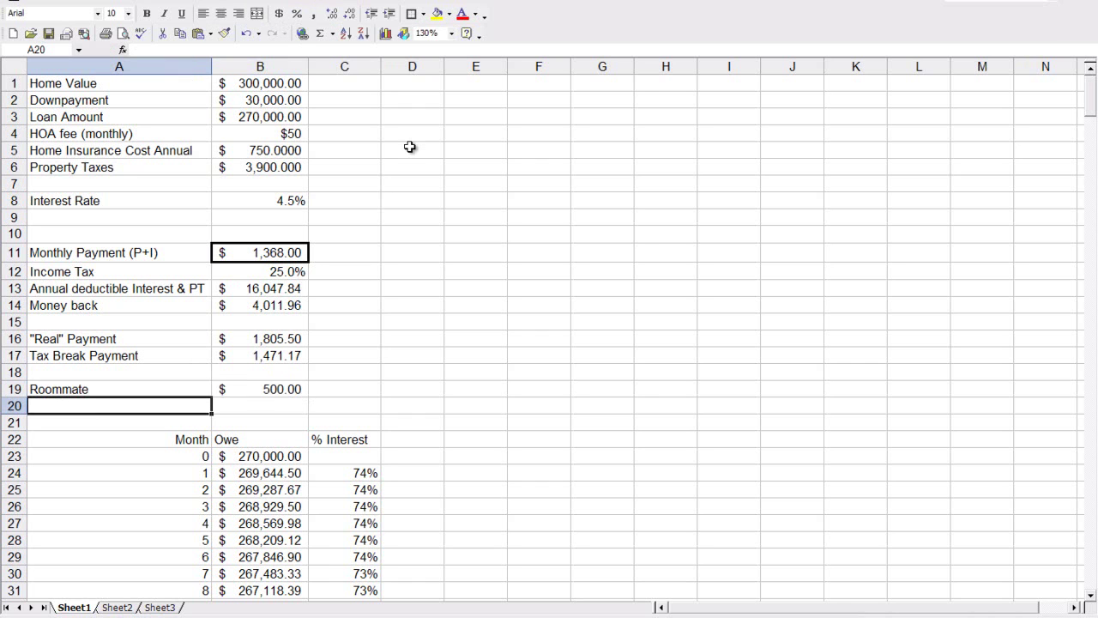
Insert one blank row at row 21 above the monthly table and label A21 "Overall cost of owning"
right_click(12, 422)
click(36, 502)
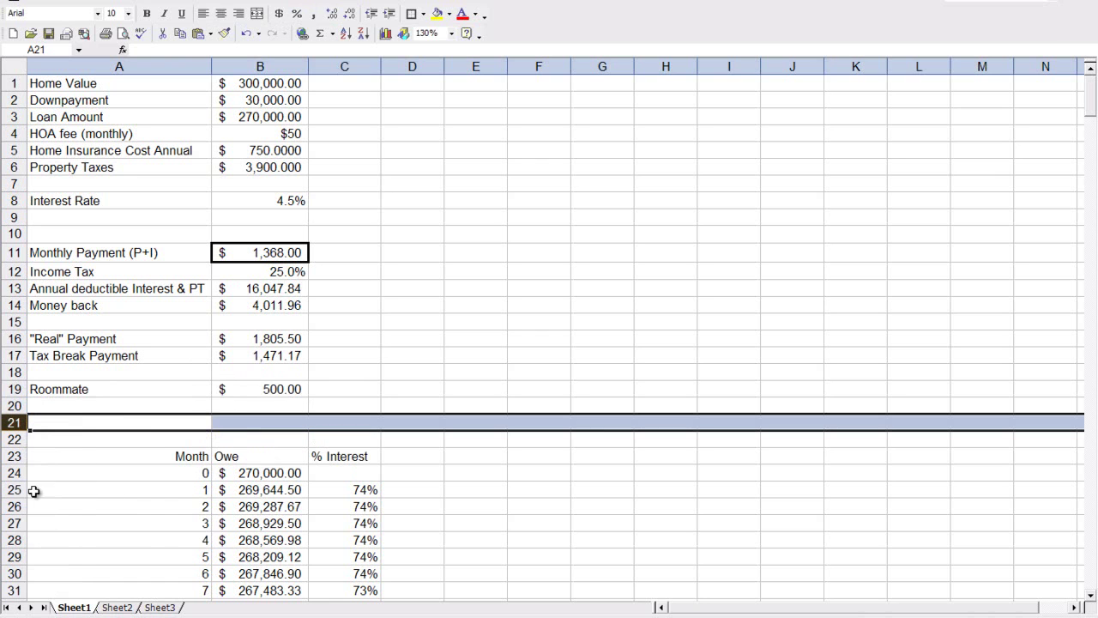
click(77, 425)
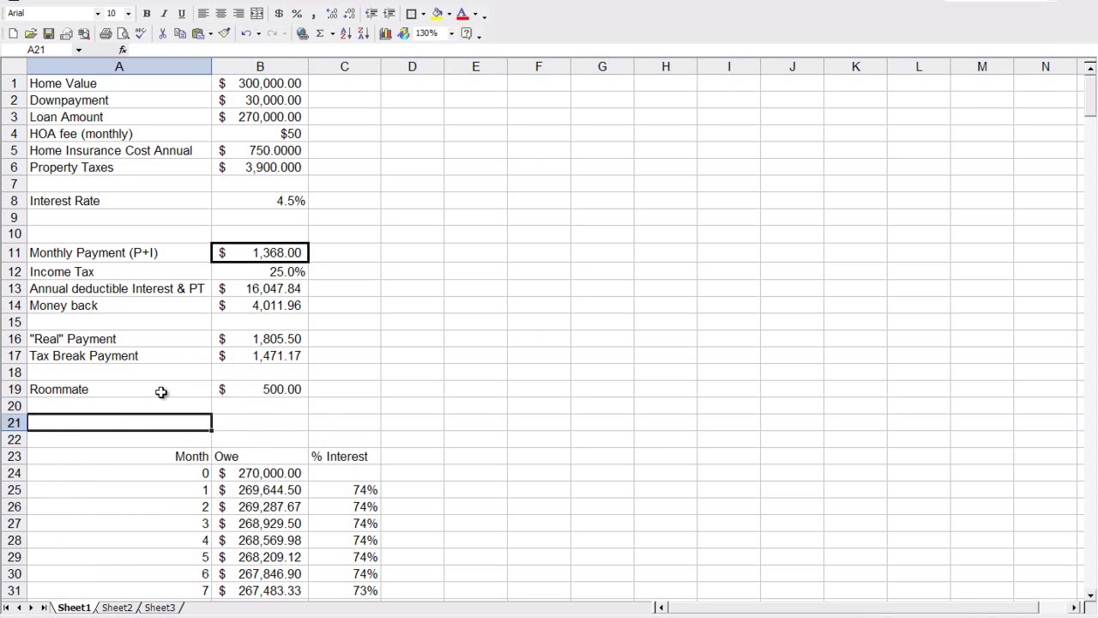
text(Overall)
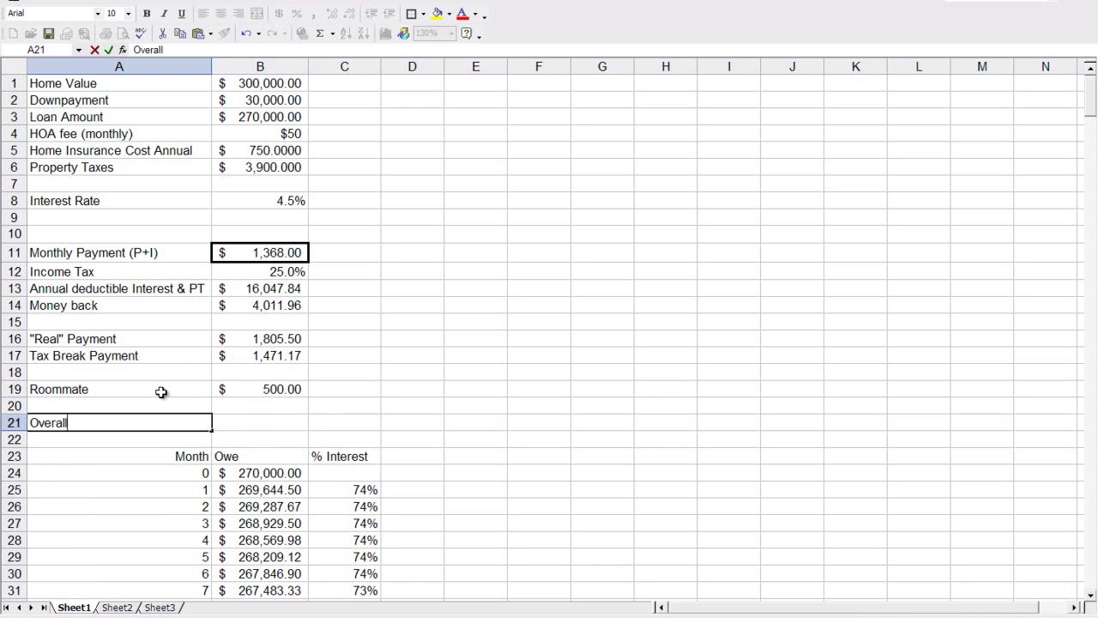
text( cost fo)
text( owning)
Calculate the overall cost of owning in B21 by subtracting the roommate amount from the tax break payment, =B17-B19
key(Tab)
text(=)
click(250, 359)
text(-)
click(294, 391)
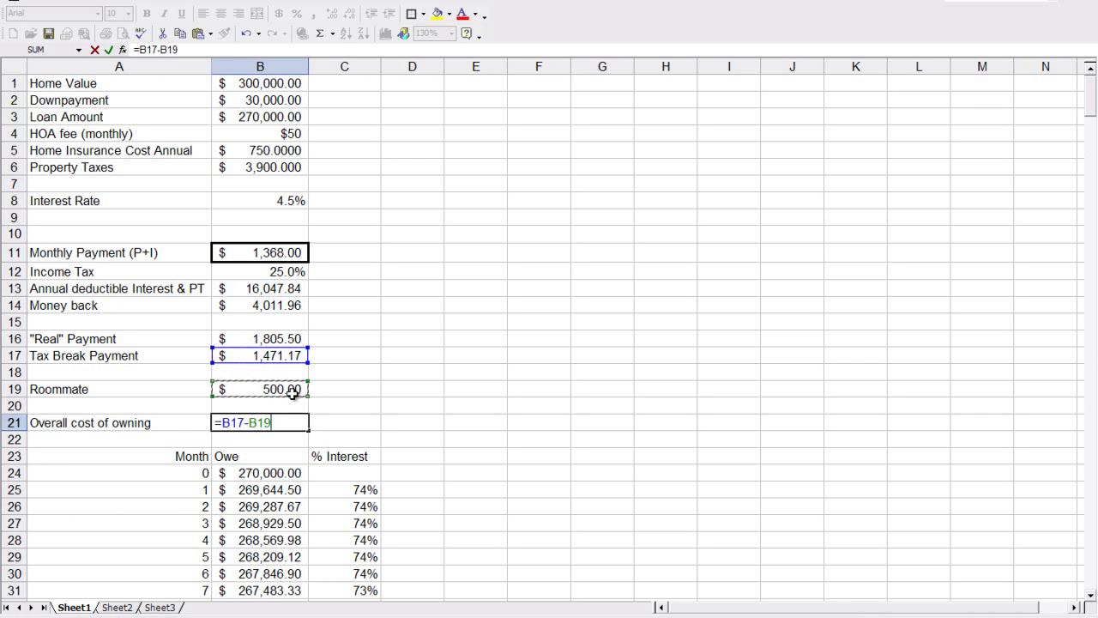
key(Return)
click(279, 422)
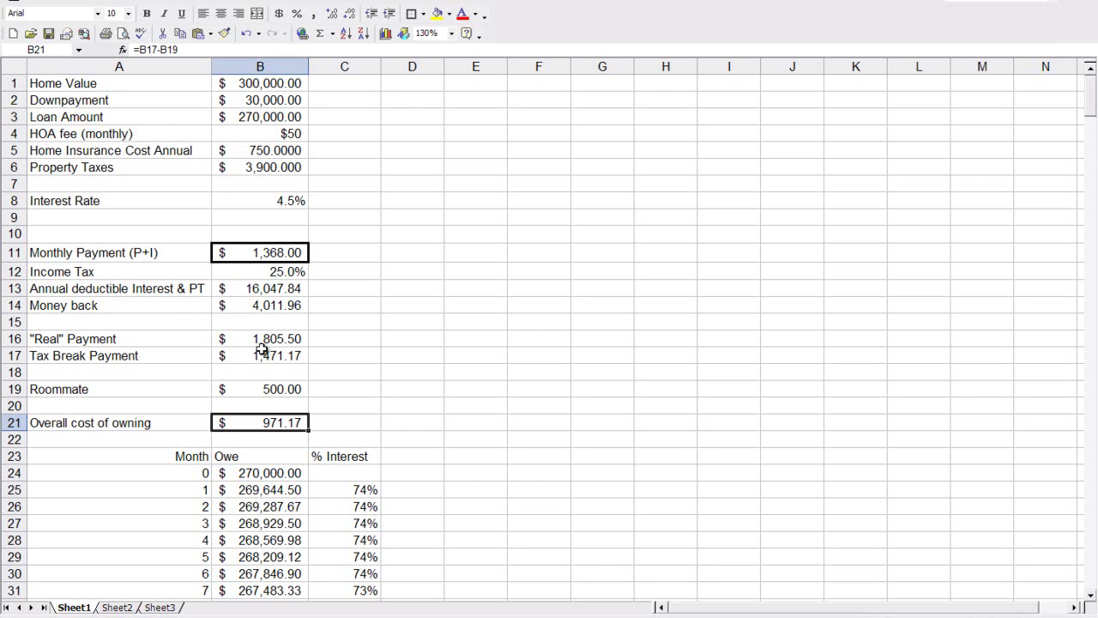
click(256, 405)
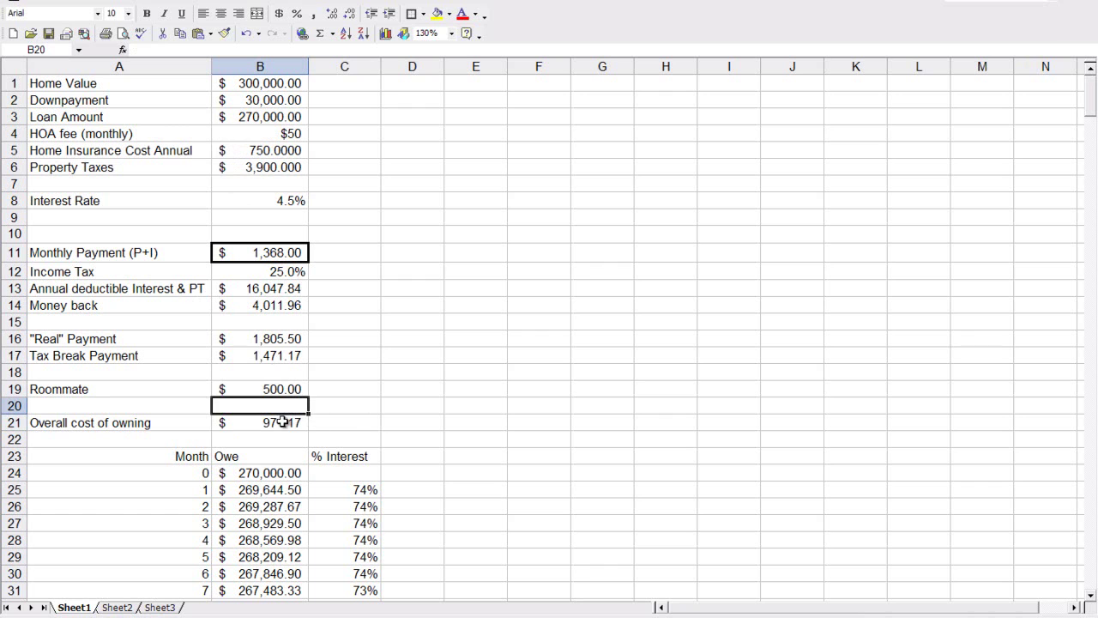
click(285, 420)
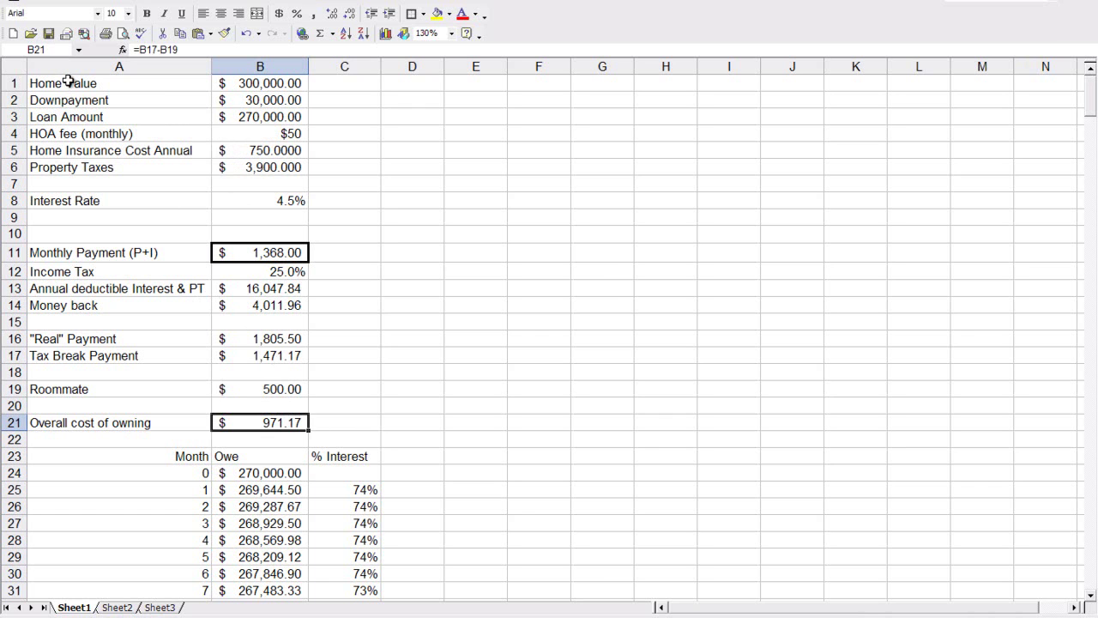